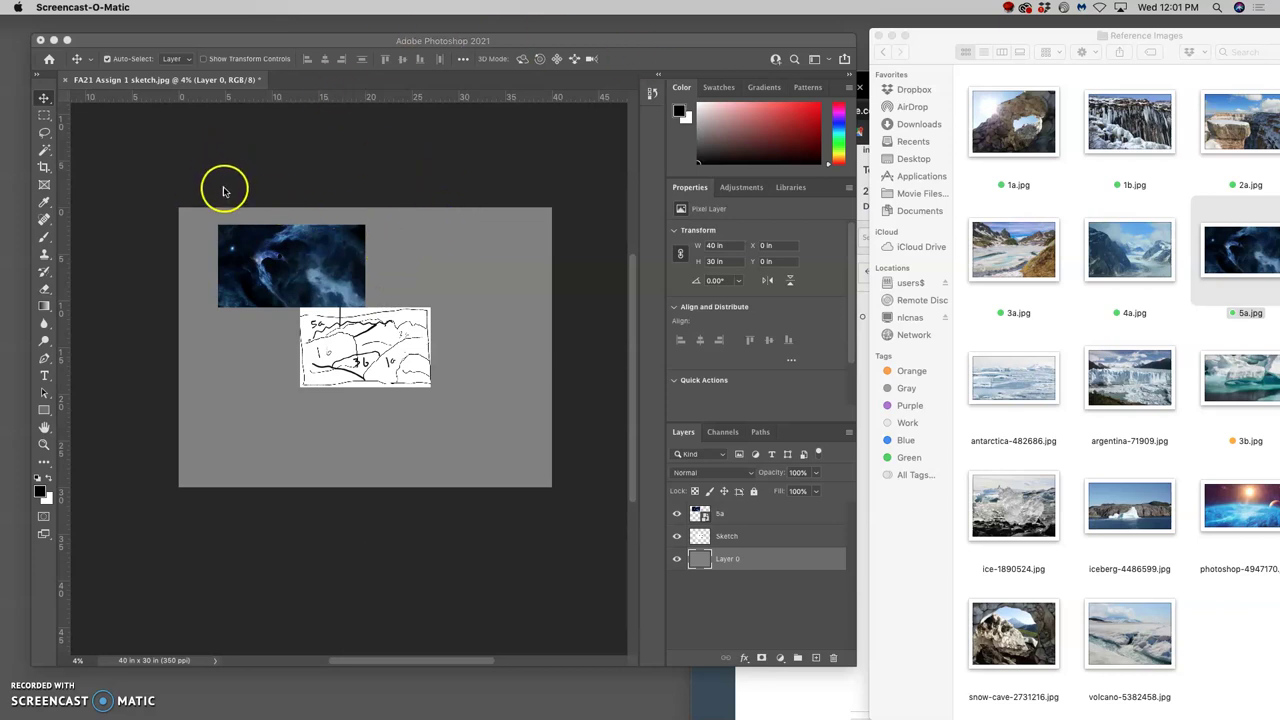
- Nudge the blue space image slightly left and move the reference images window aside
click(34, 103)
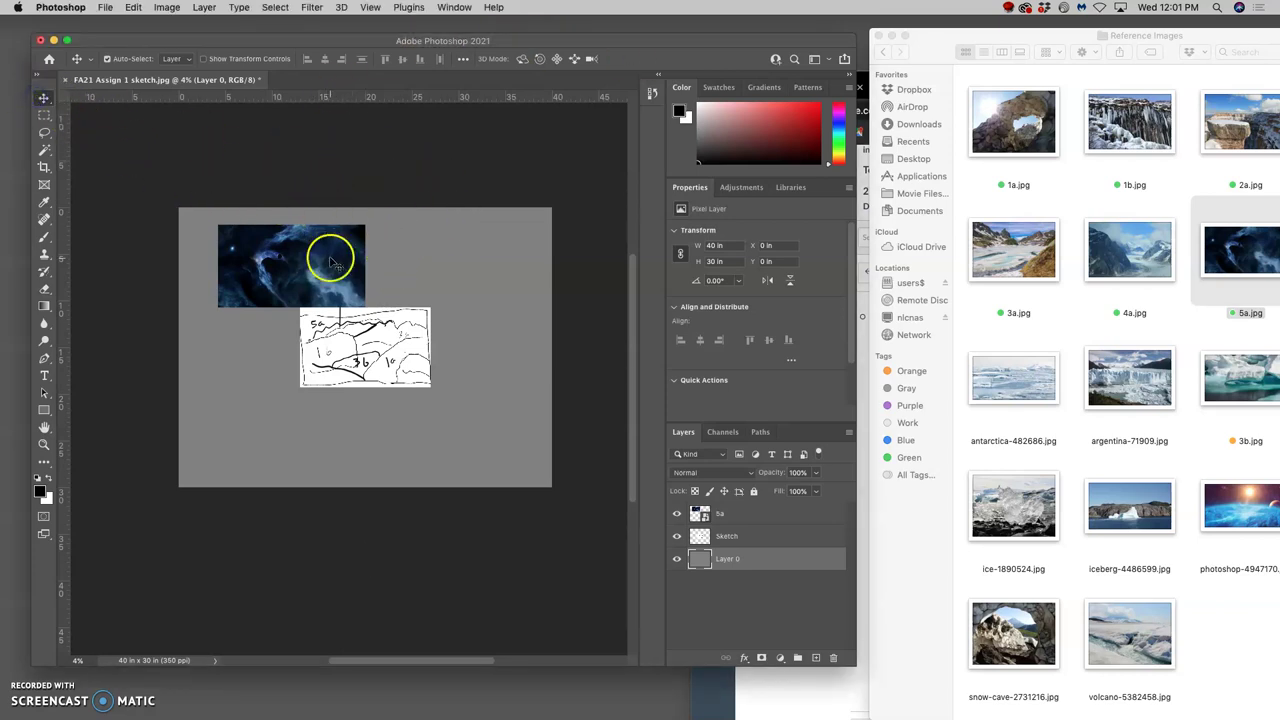
drag(326, 258, 304, 276)
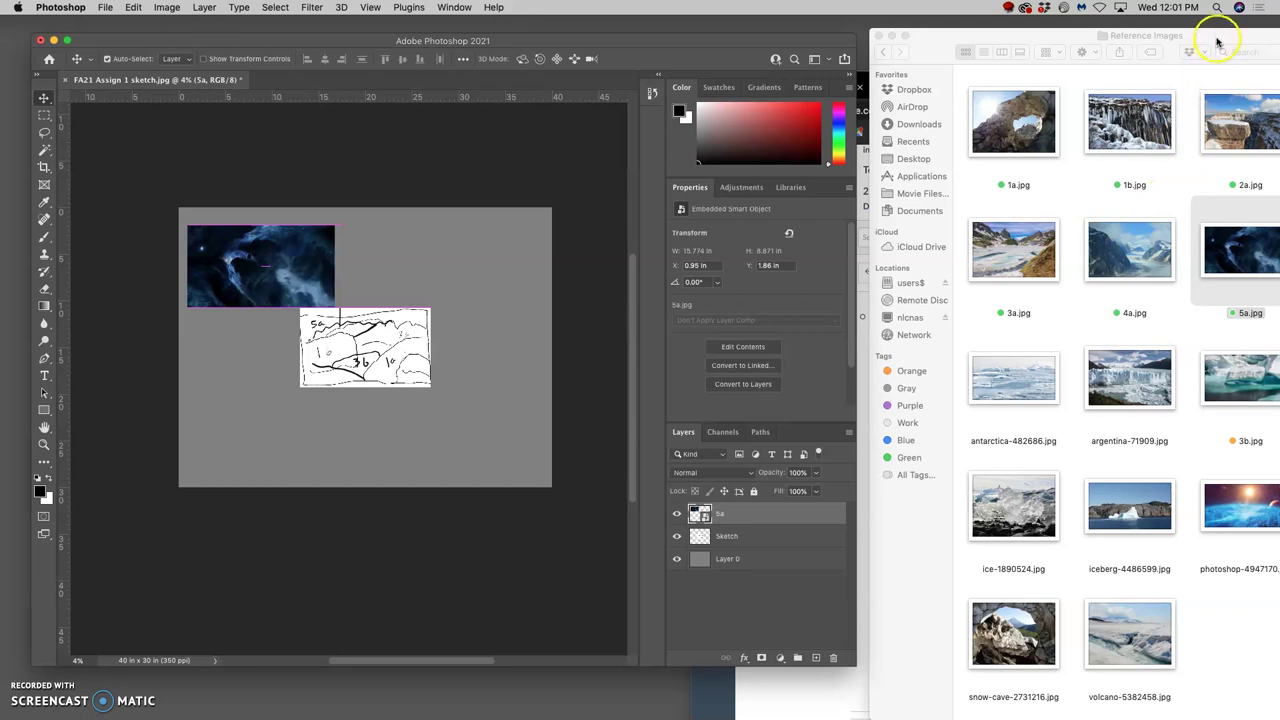
drag(1218, 42, 1096, 42)
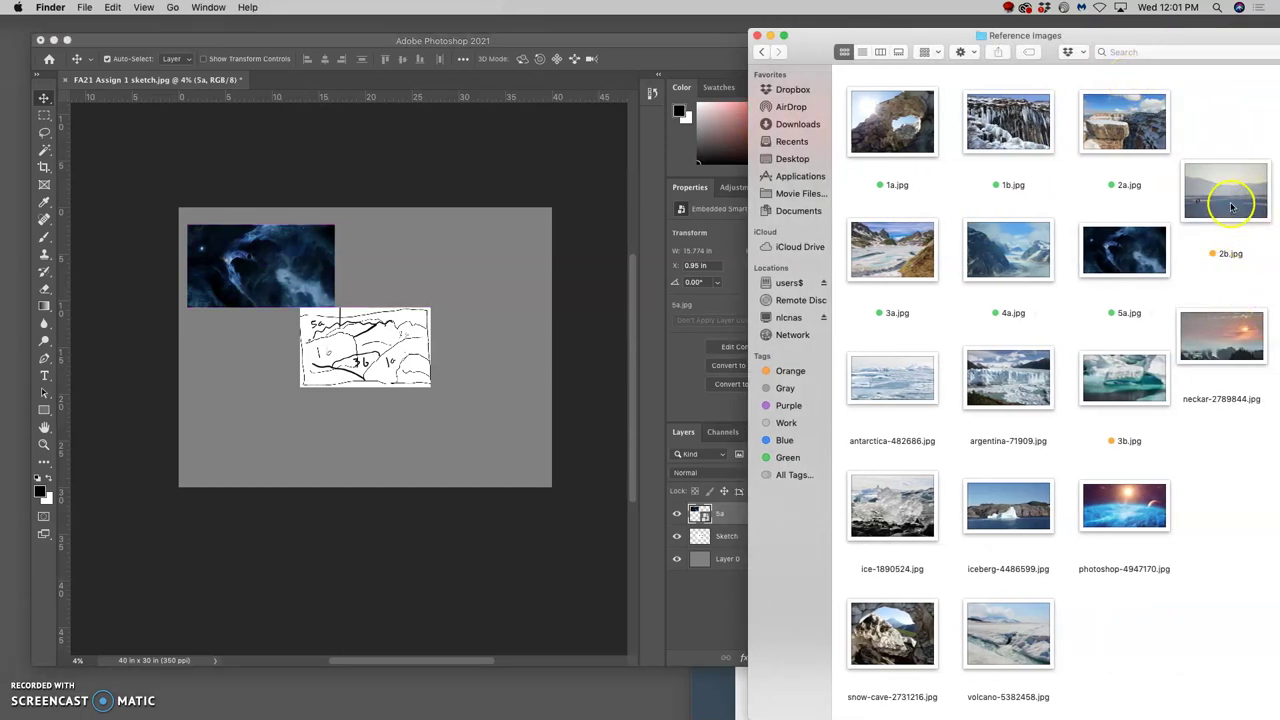
- Place 2b.jpg into the sketch, scale it down, and commit its position
drag(1232, 192, 440, 283)
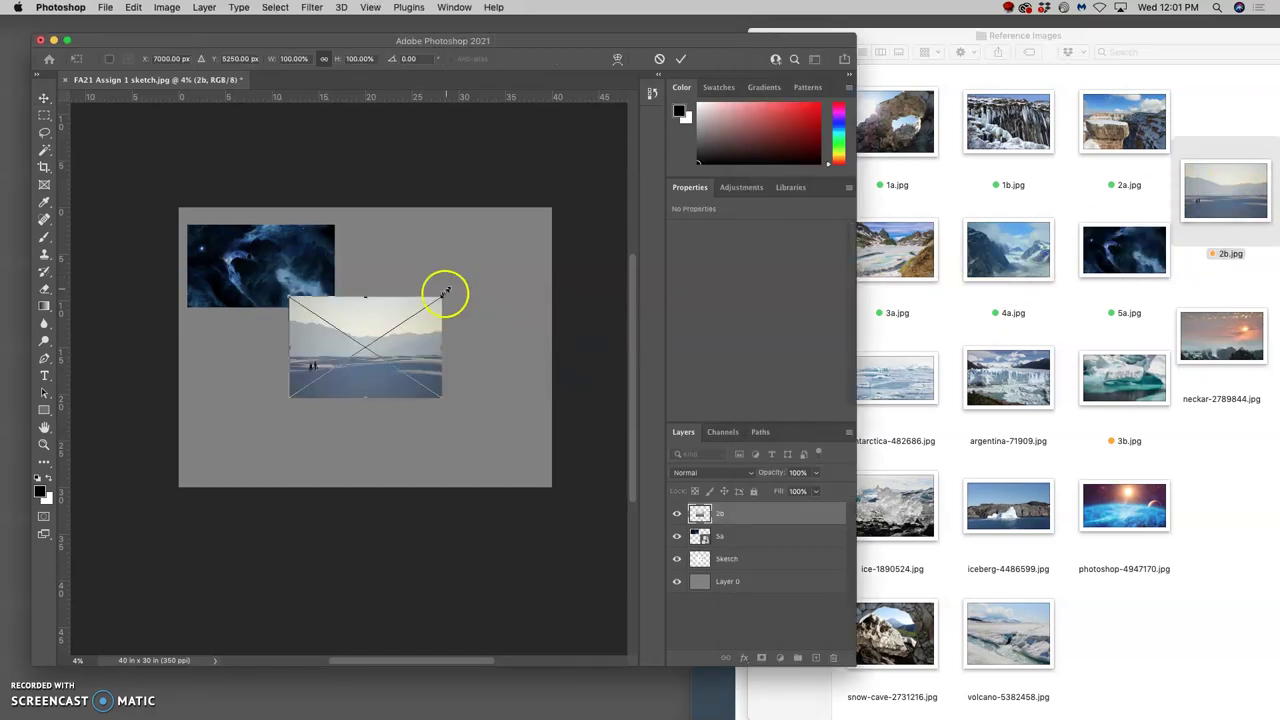
mouse_move(385, 325)
mouse_down()
mouse_move(514, 340)
mouse_move(437, 311)
mouse_move(286, 366)
mouse_move(329, 346)
mouse_move(312, 343)
mouse_up()
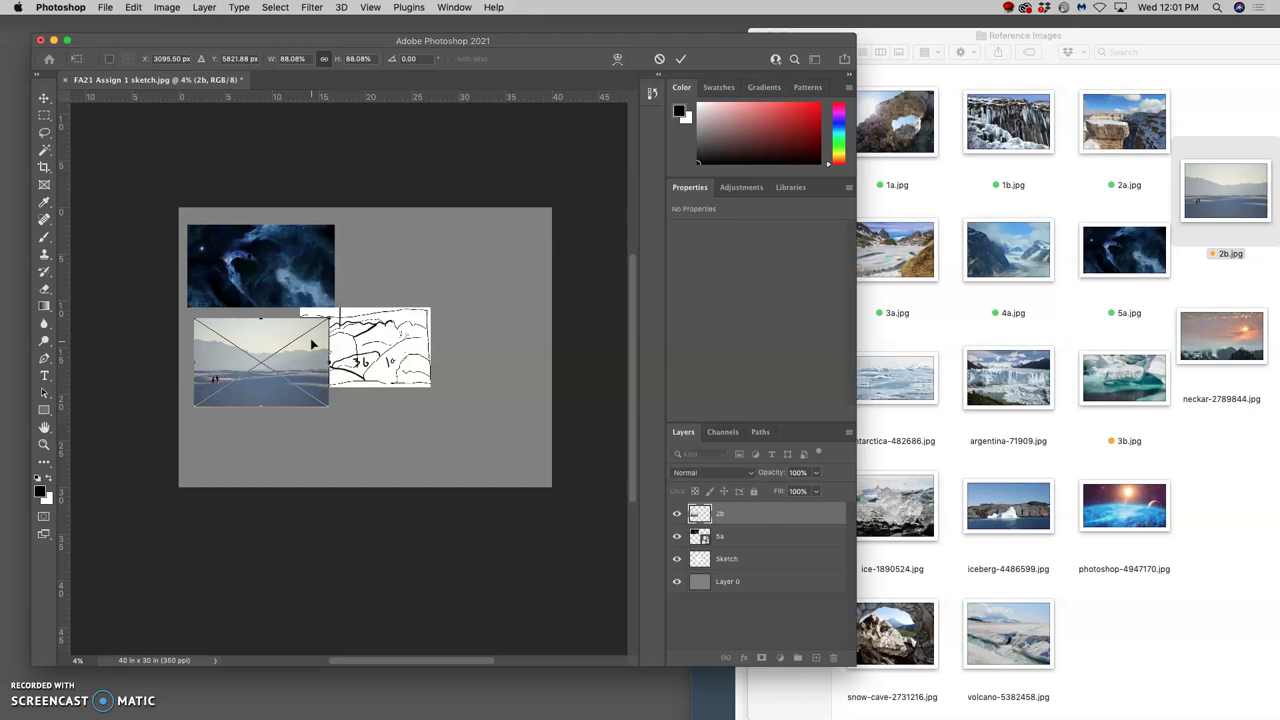
mouse_move(312, 343)
mouse_down()
mouse_move(309, 332)
mouse_move(501, 253)
mouse_move(489, 250)
mouse_up()
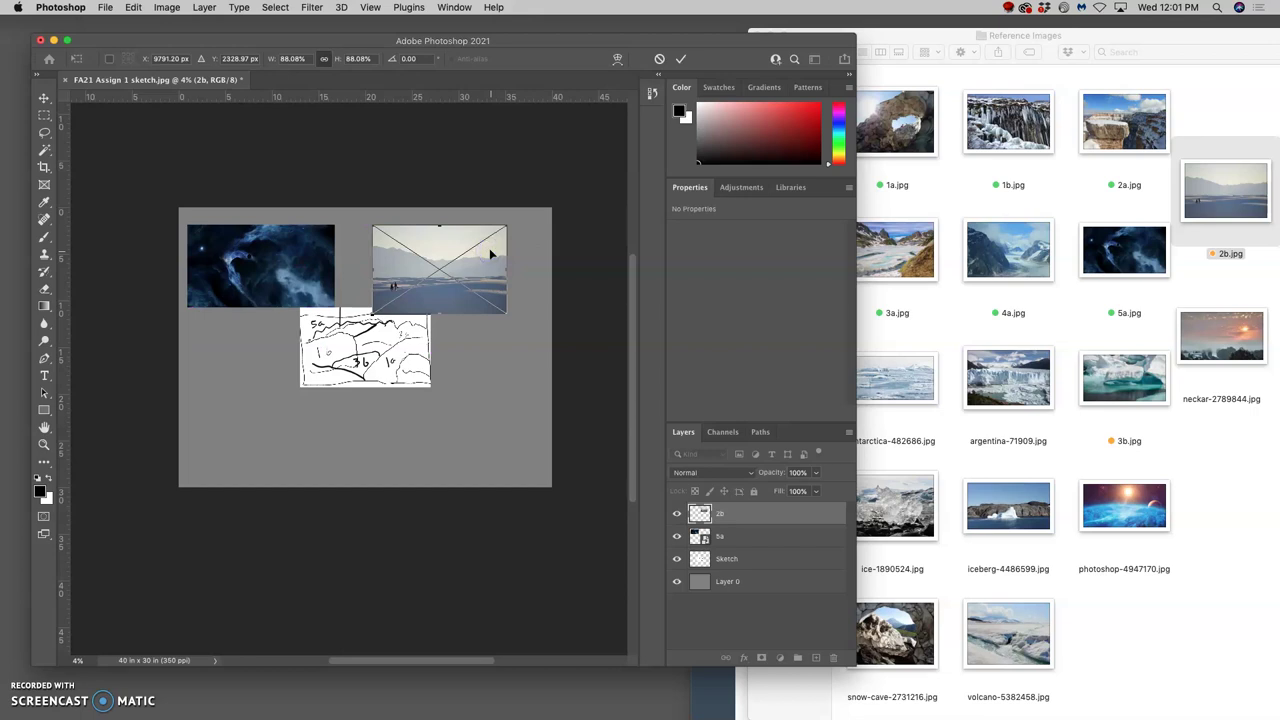
click(503, 244)
drag(506, 229, 290, 292)
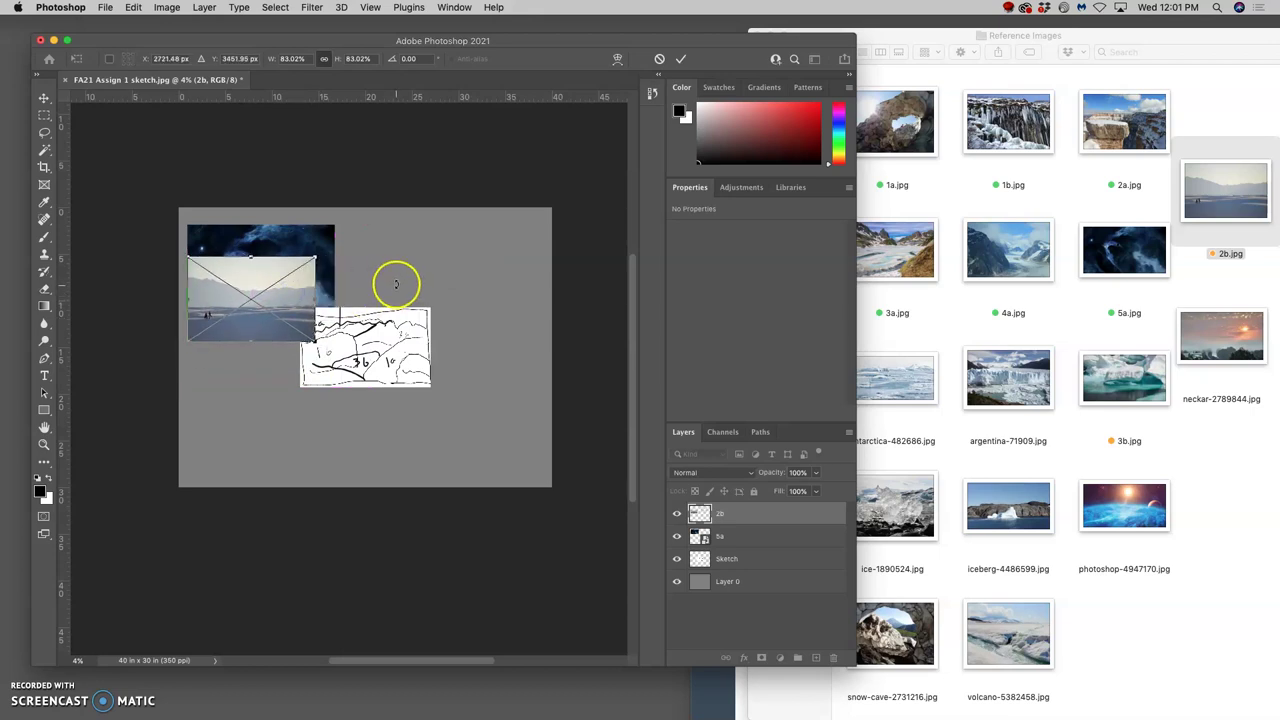
key(Return)
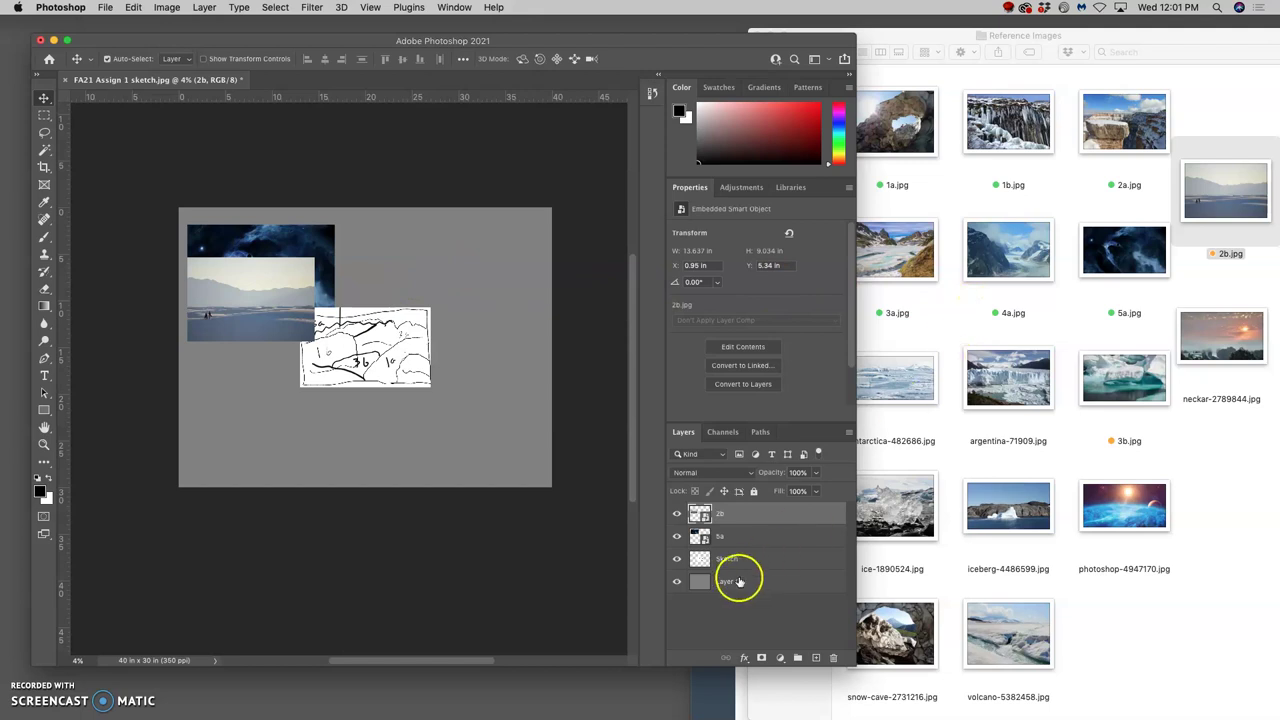
- Place the 3a.jpg photo above the Sketch layer and scale it down to about 75%
mouse_move(700, 514)
mouse_down()
mouse_move(707, 541)
mouse_move(700, 514)
mouse_up()
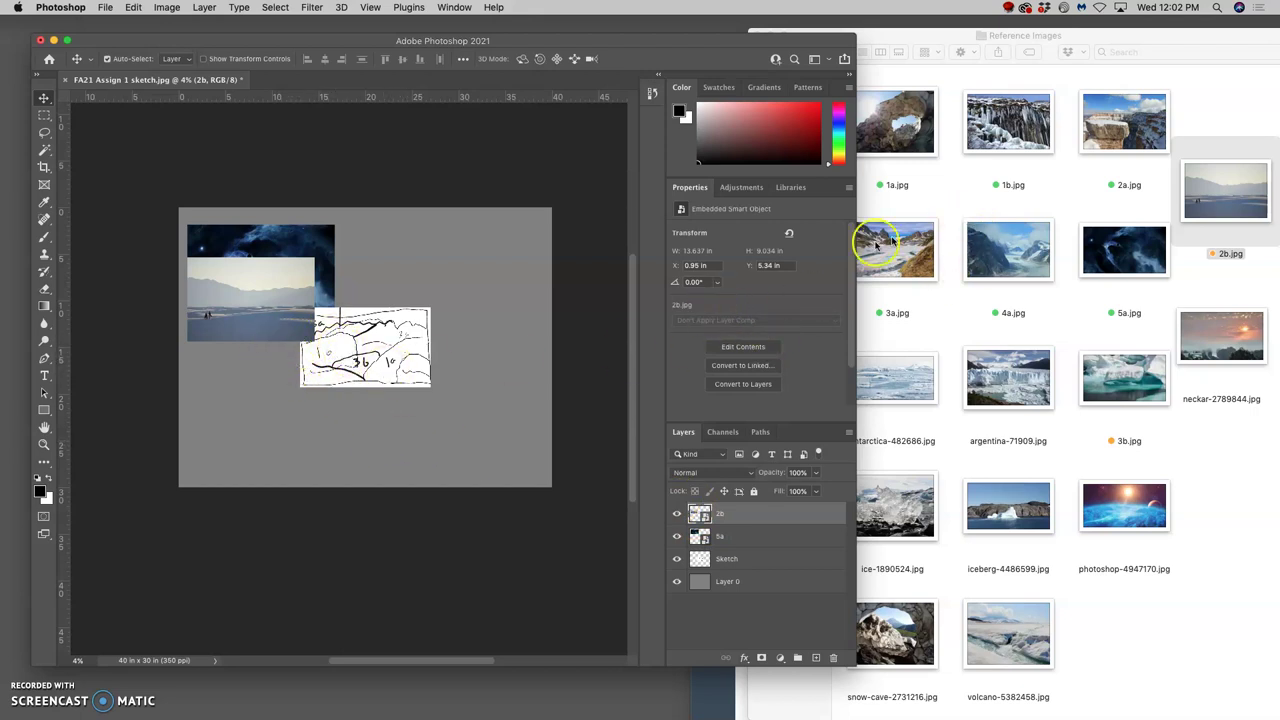
click(395, 343)
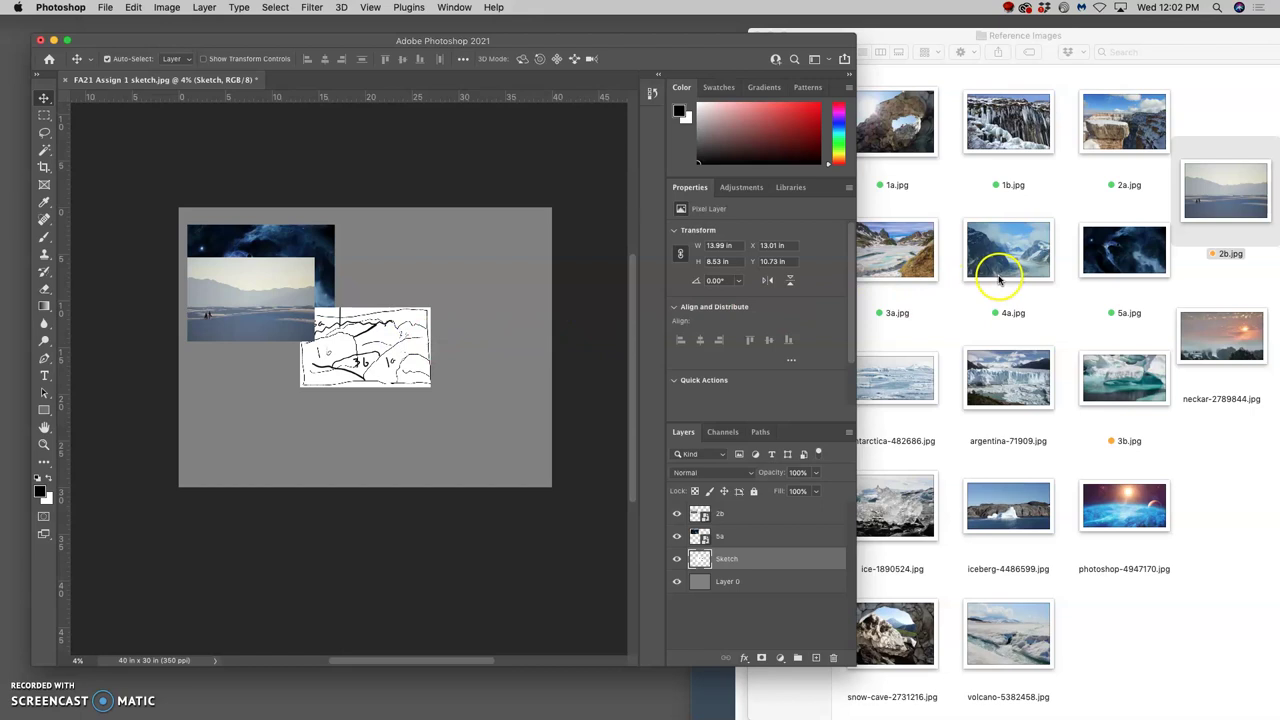
drag(895, 252, 519, 274)
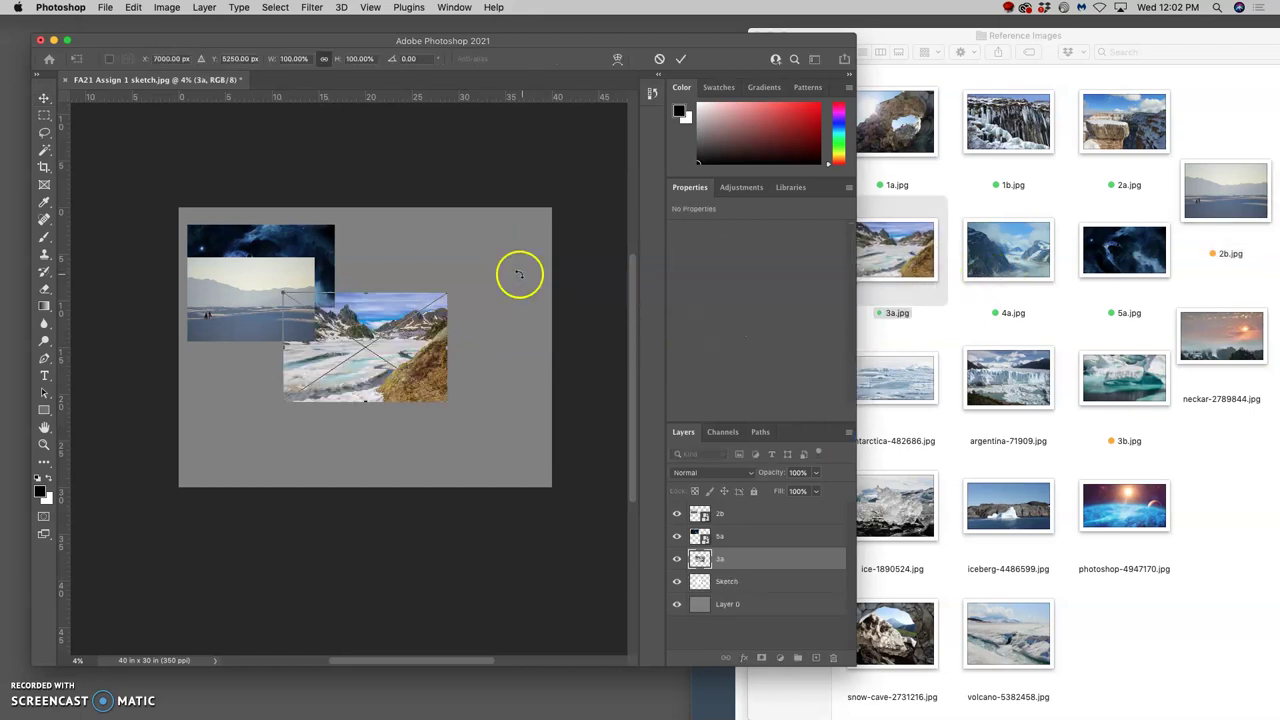
mouse_move(432, 336)
mouse_down()
mouse_move(527, 288)
mouse_move(395, 282)
mouse_up()
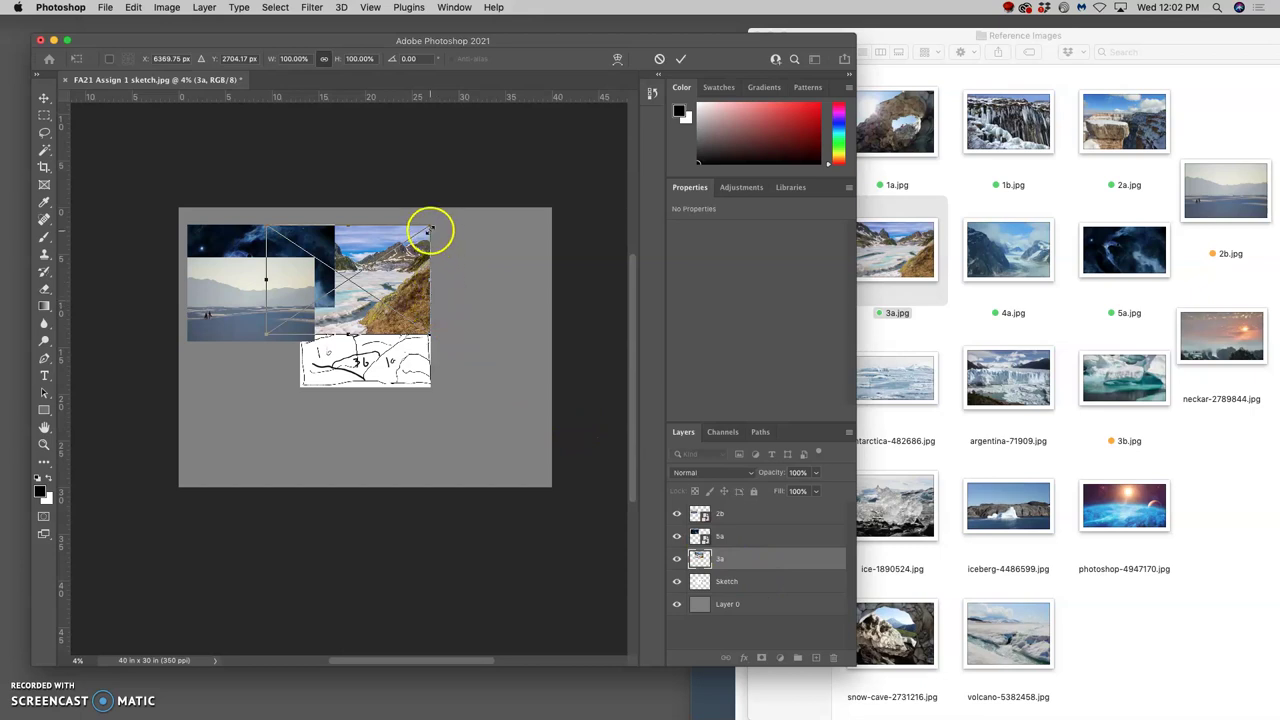
mouse_move(429, 229)
mouse_down()
mouse_move(380, 260)
mouse_move(405, 325)
mouse_move(401, 377)
mouse_up()
mouse_move(427, 331)
mouse_down()
mouse_move(416, 357)
mouse_move(530, 305)
mouse_move(530, 246)
mouse_up()
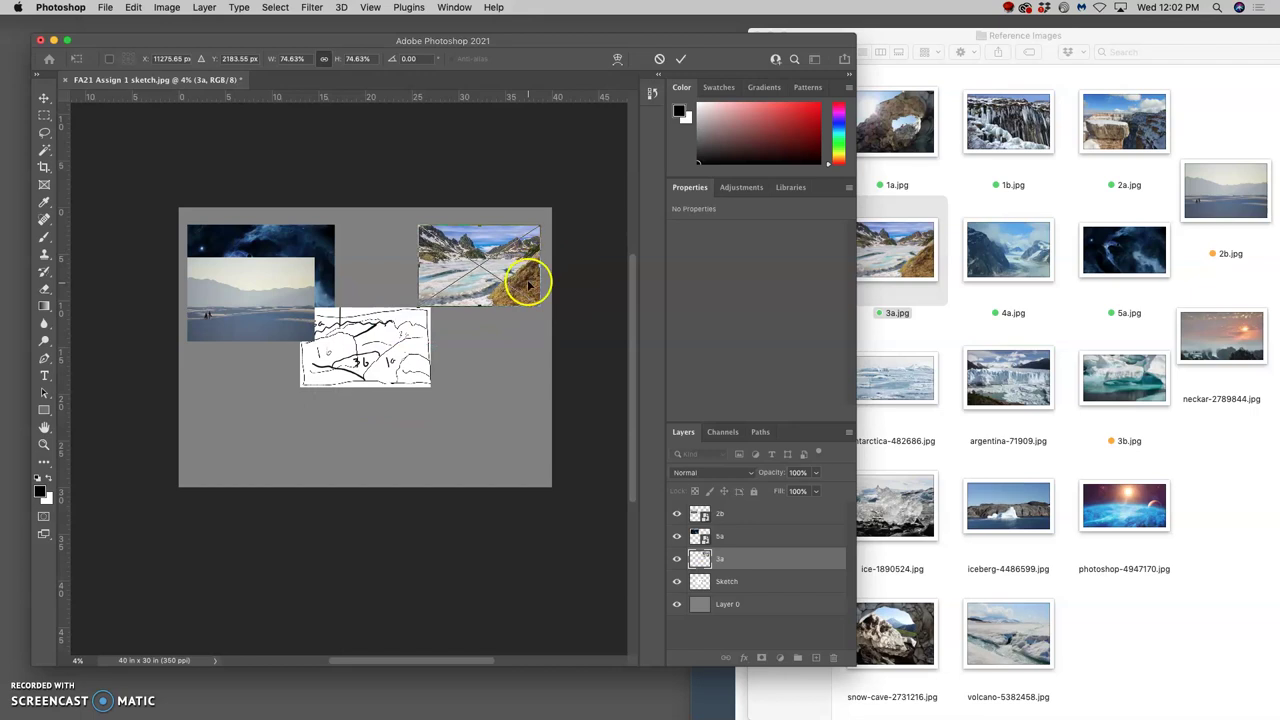
key(Return)
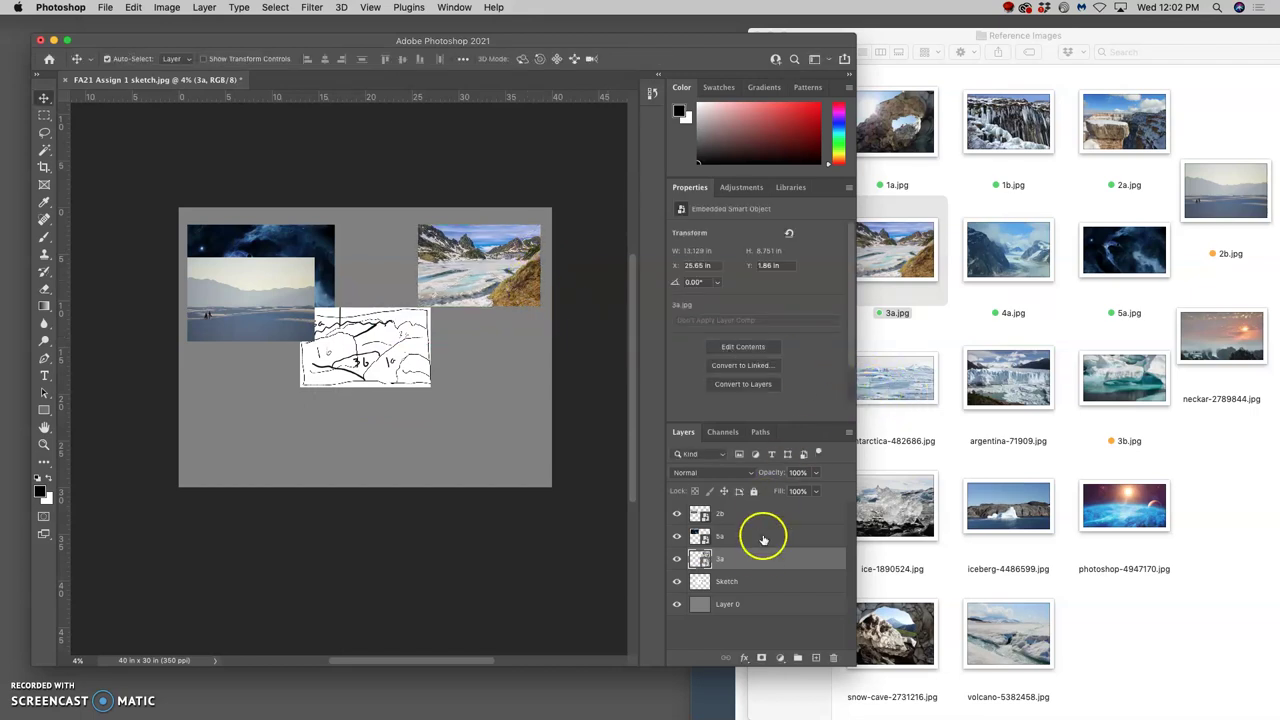
- Move the 3a layer to the top of the stack and shift it left over the sketch
drag(750, 562, 744, 513)
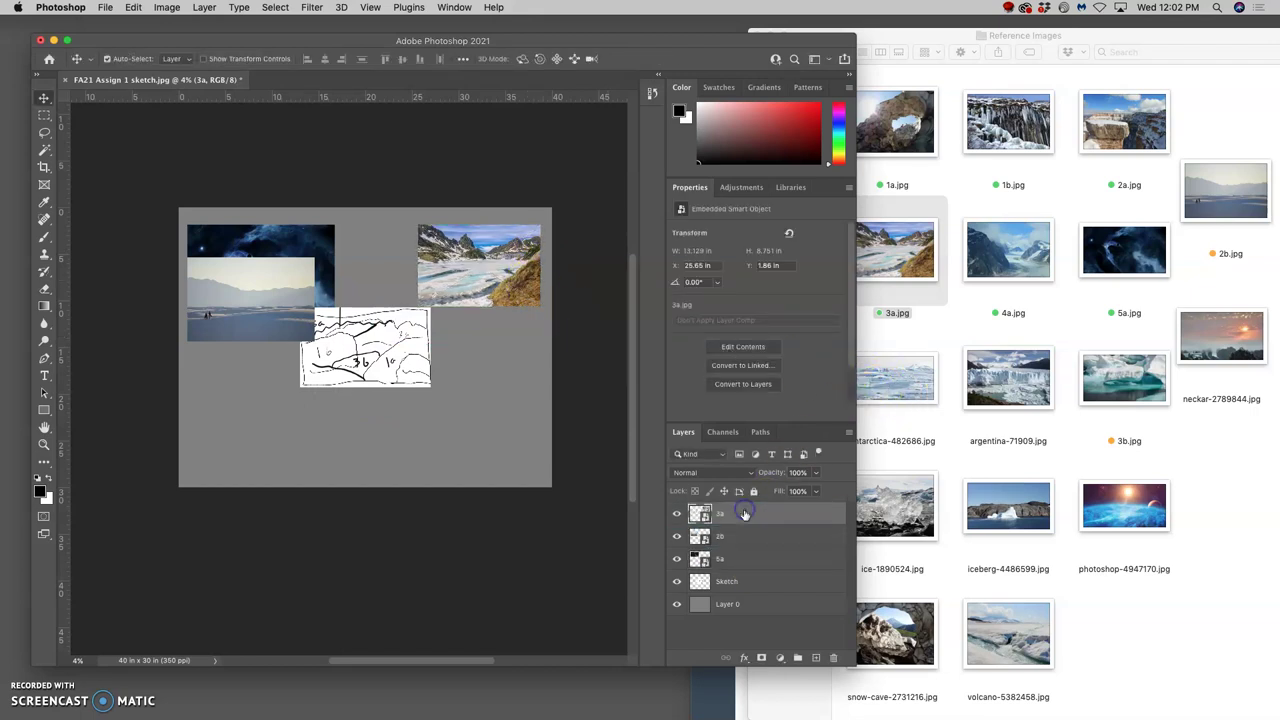
mouse_move(447, 258)
mouse_down()
mouse_move(430, 330)
mouse_move(273, 326)
mouse_move(247, 340)
mouse_move(262, 292)
mouse_move(265, 308)
mouse_up()
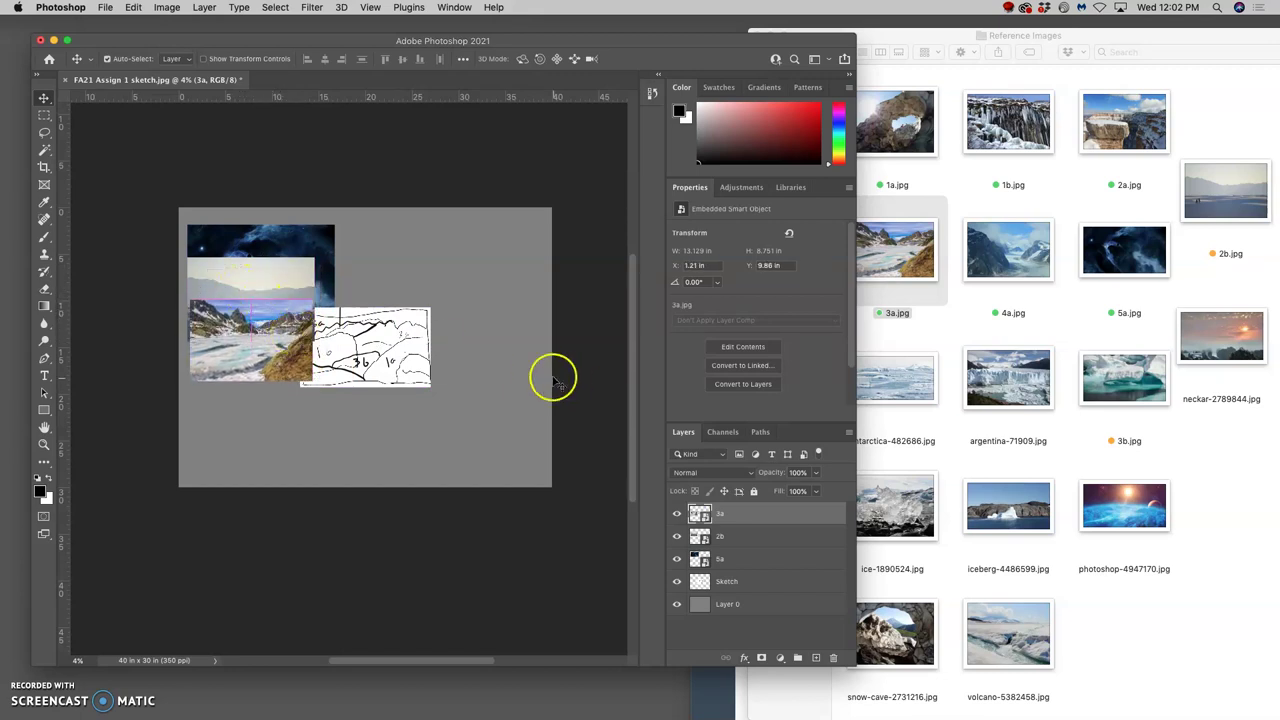
drag(886, 383, 973, 293)
- Place the 2a cliff photo at the canvas's lower left
click(973, 293)
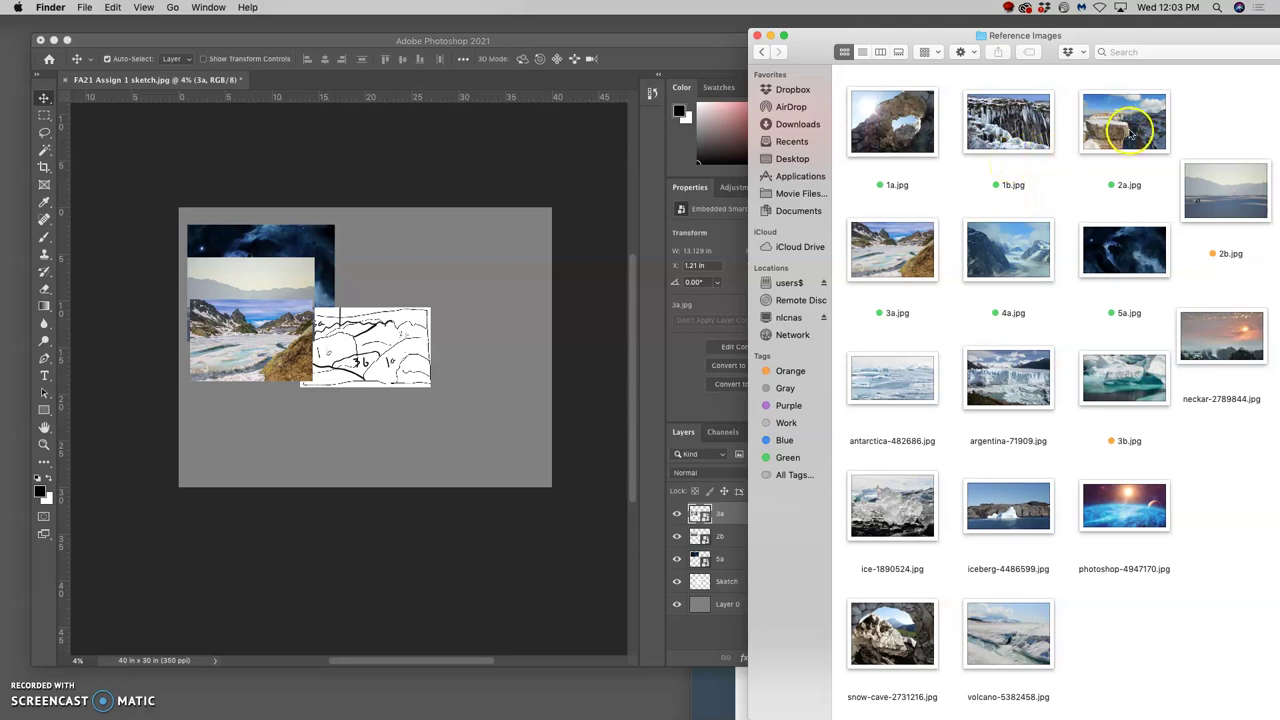
mouse_move(1130, 125)
mouse_down()
mouse_move(1045, 305)
mouse_move(935, 335)
mouse_move(257, 391)
mouse_up()
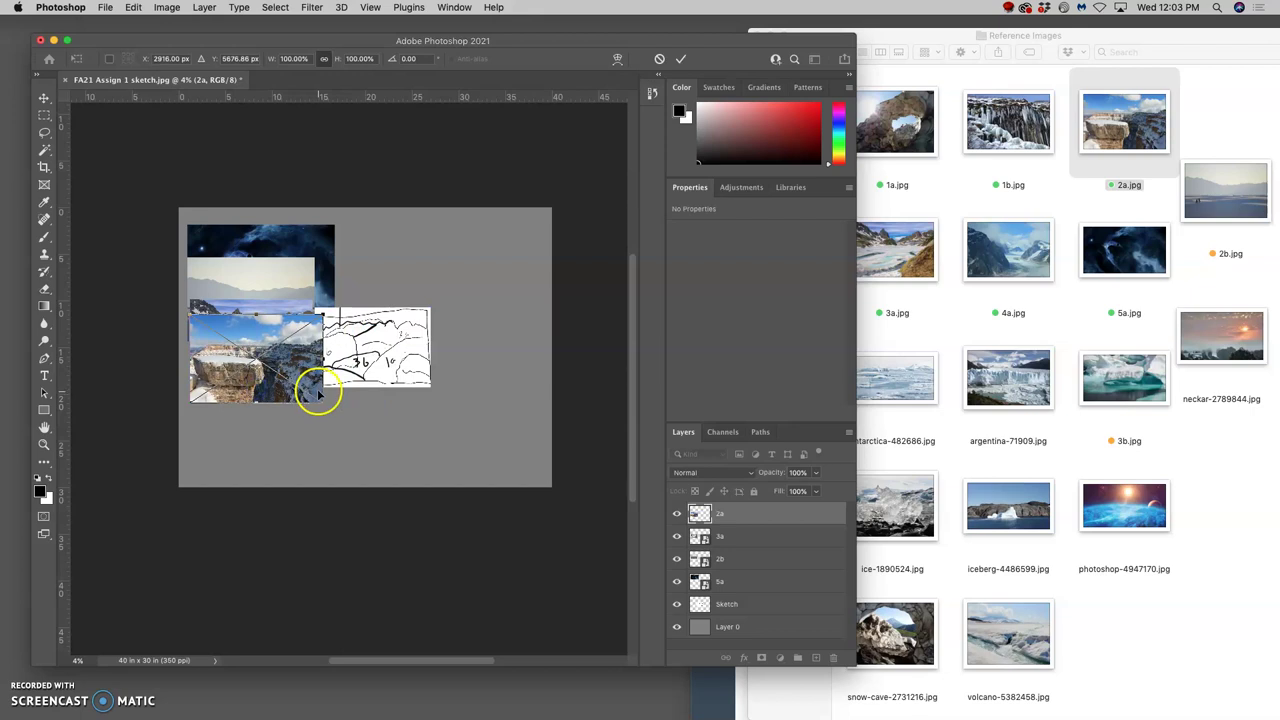
key(Return)
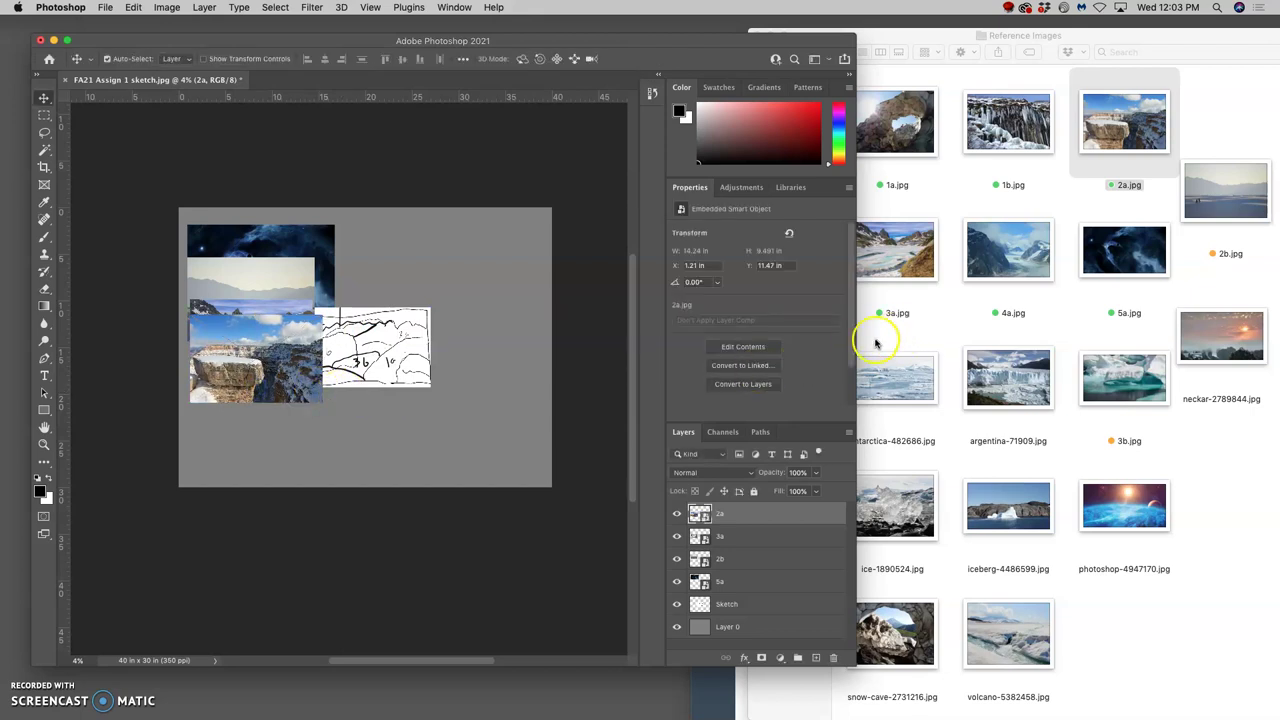
- Place the 1a arch photo at the sketch's lower right, then drag in the 3b iceberg photo
click(965, 210)
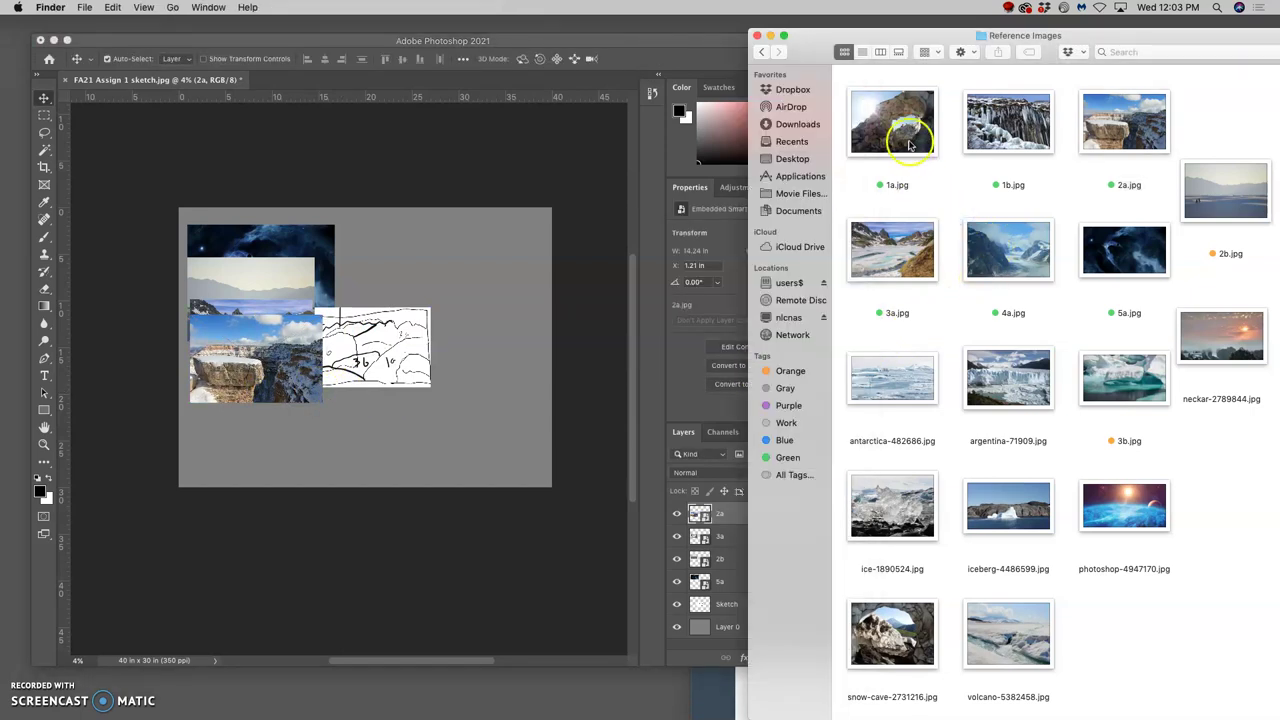
drag(910, 145, 308, 424)
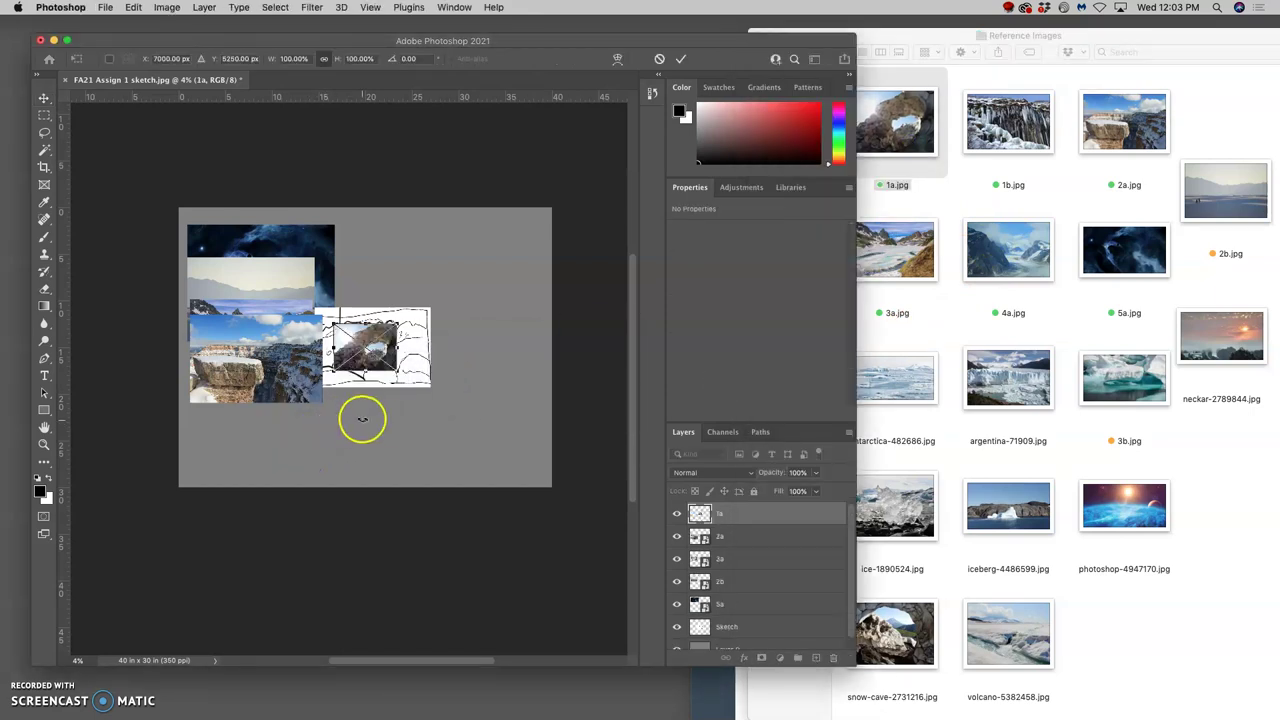
mouse_move(385, 340)
mouse_down()
mouse_move(418, 368)
mouse_move(373, 416)
mouse_move(321, 415)
mouse_up()
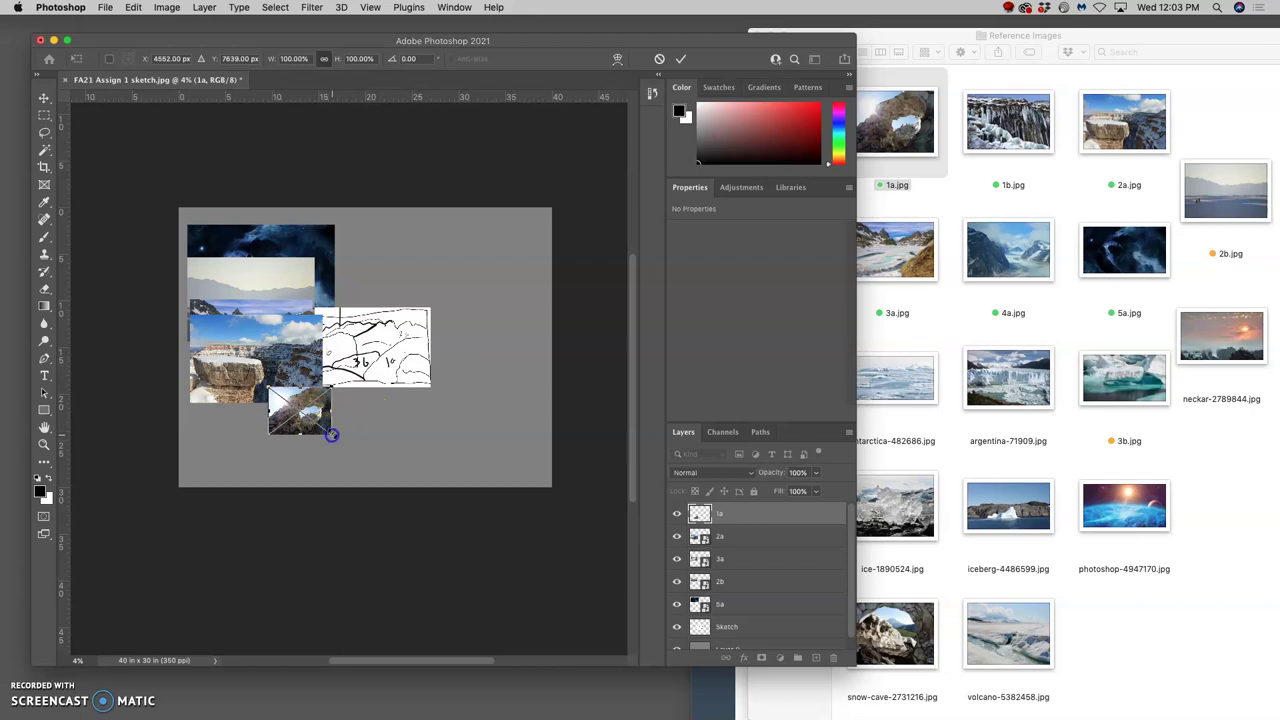
mouse_move(320, 414)
mouse_down()
mouse_move(408, 382)
mouse_move(436, 339)
mouse_move(410, 357)
mouse_up()
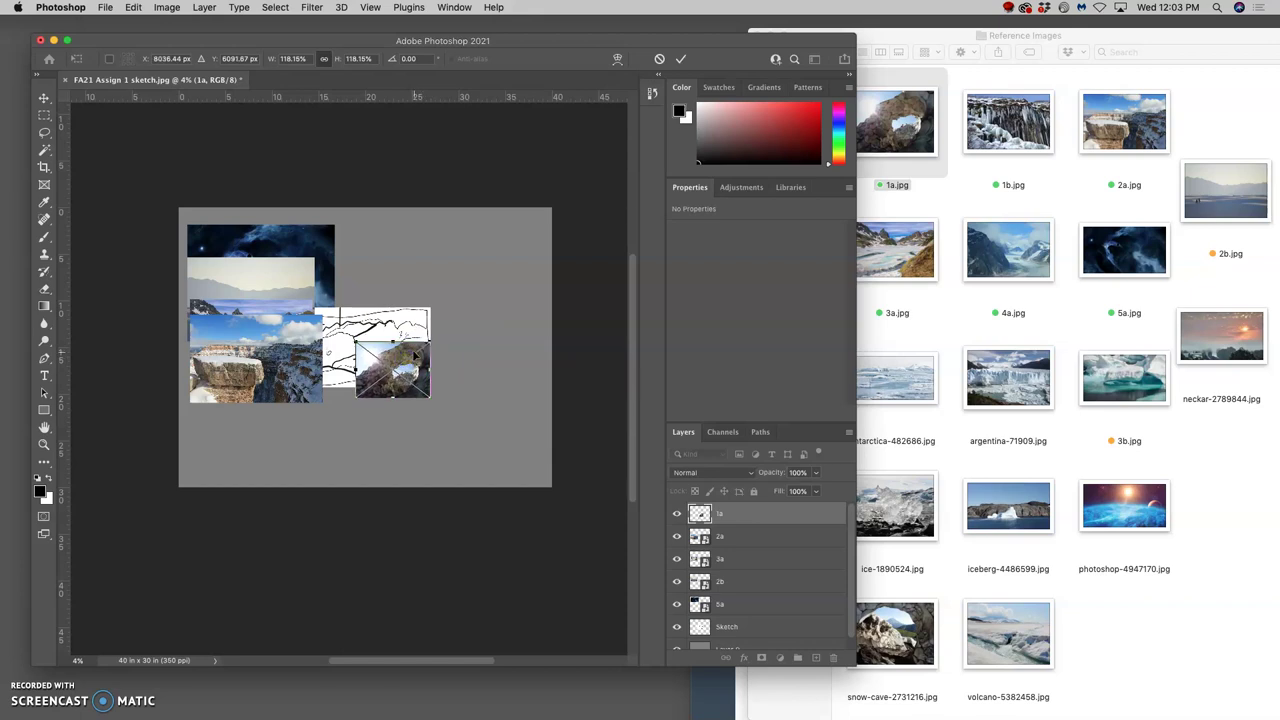
key(Return)
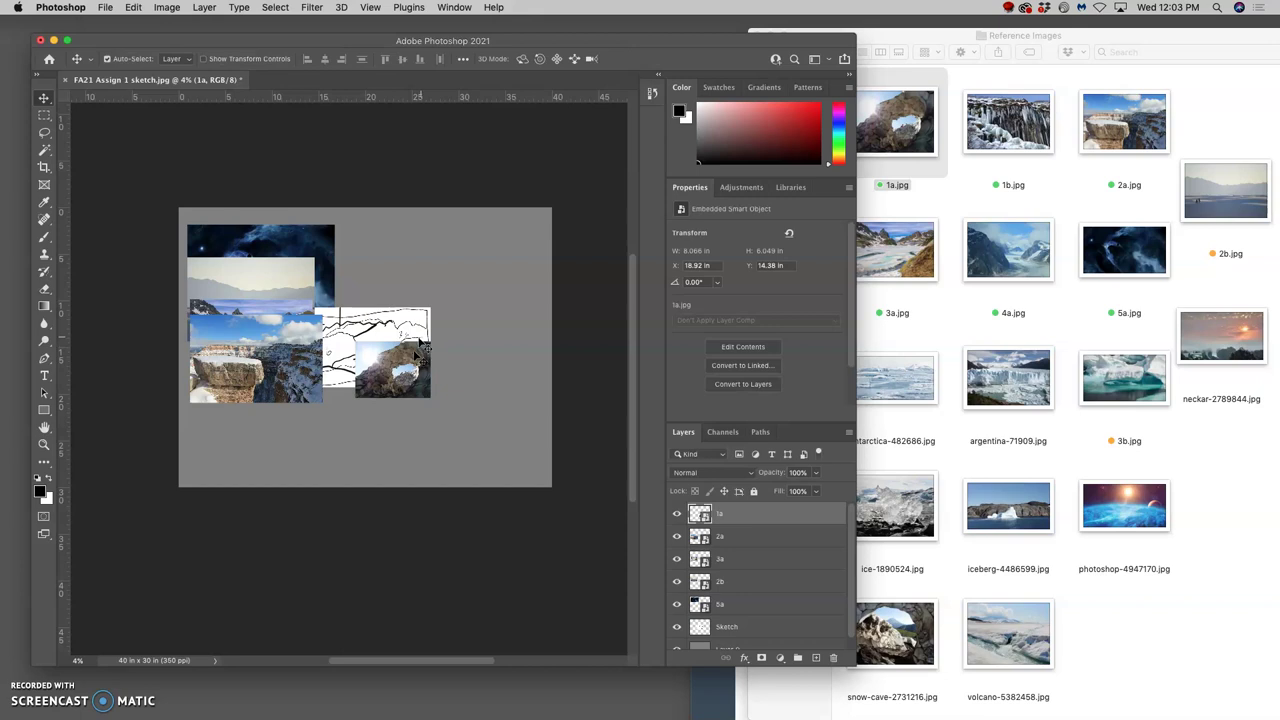
mouse_move(431, 346)
mouse_down()
mouse_move(318, 383)
mouse_move(433, 373)
mouse_up()
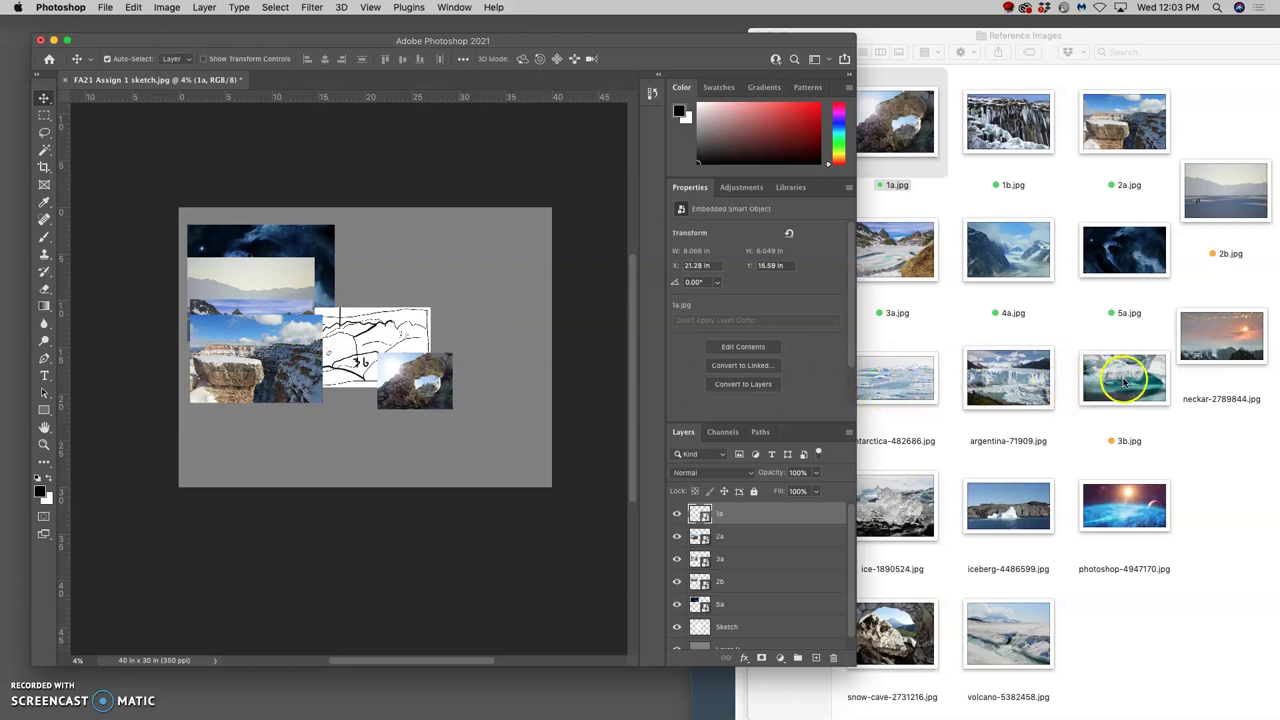
drag(1124, 380, 446, 340)
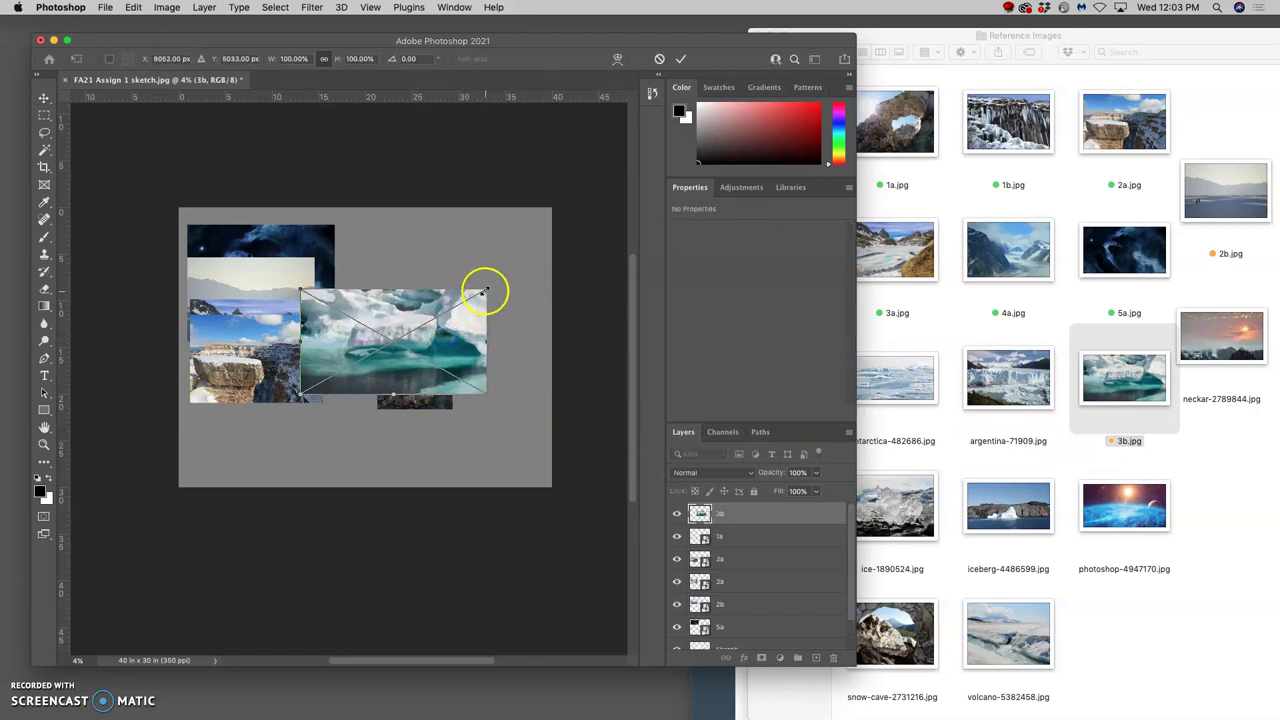
- Shrink the 3b iceberg photo, then identify and delete the 1a arch layer and zoom in
drag(484, 290, 422, 320)
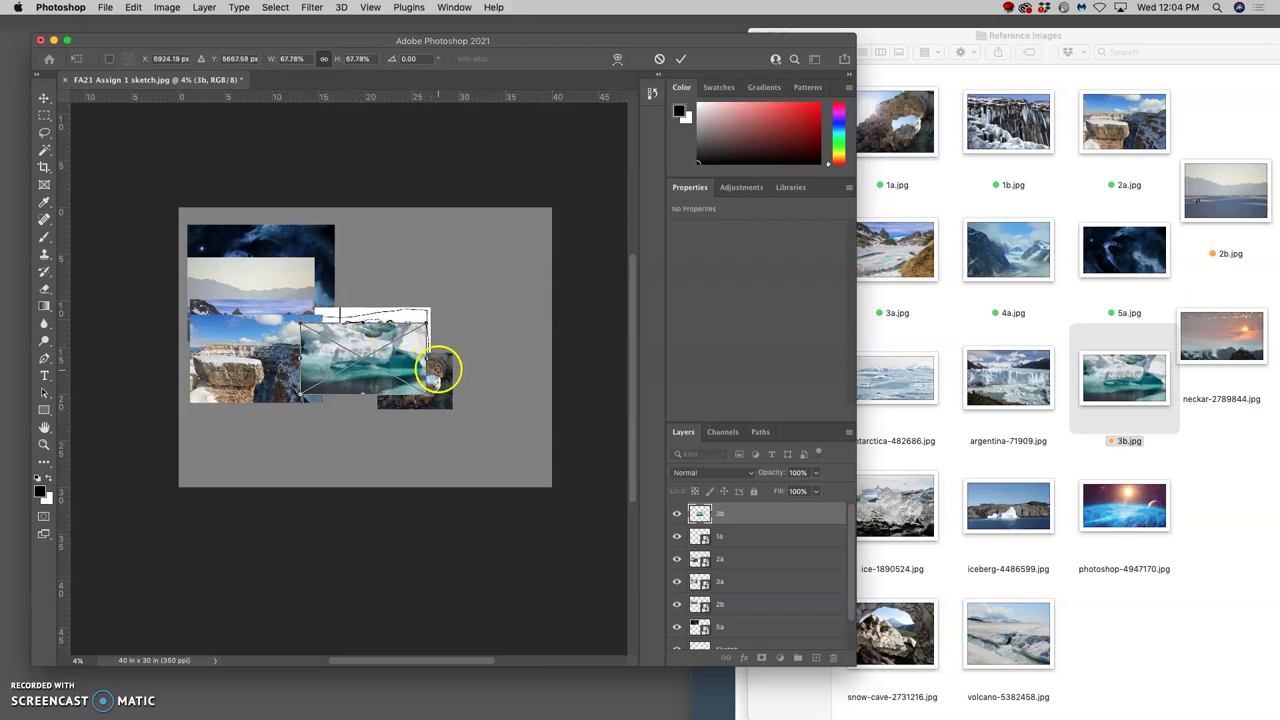
key(Return)
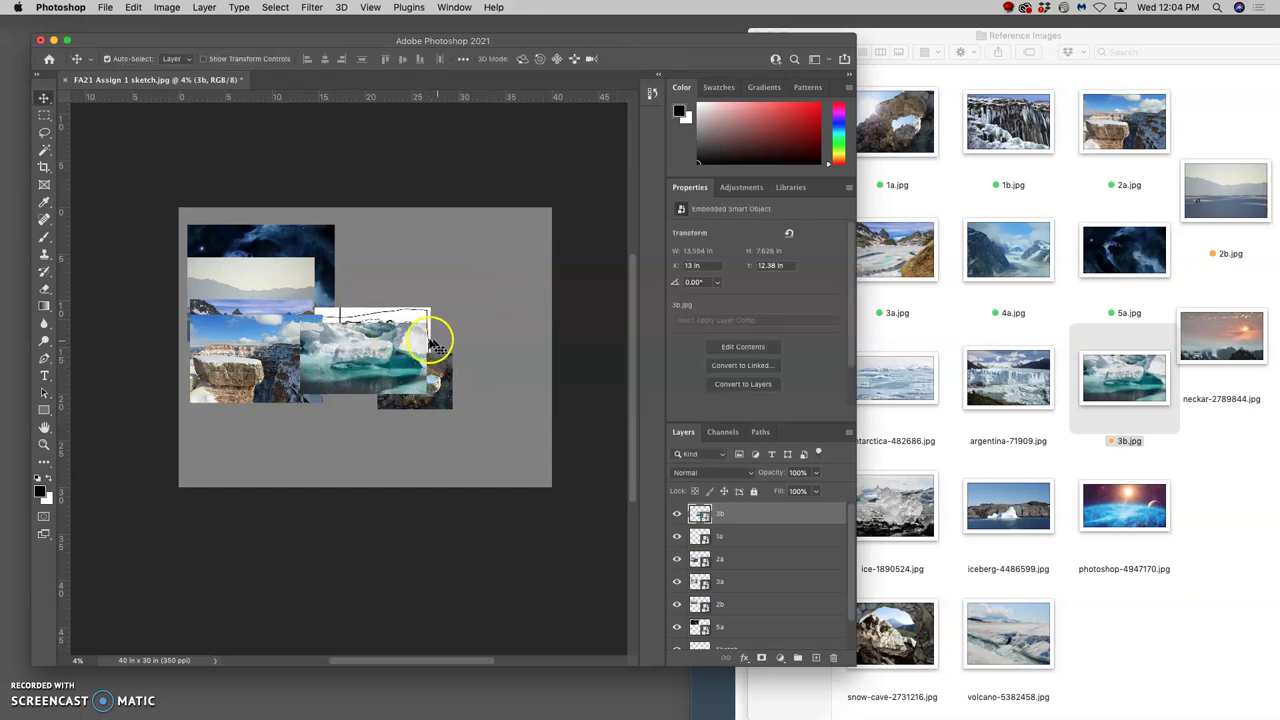
click(468, 352)
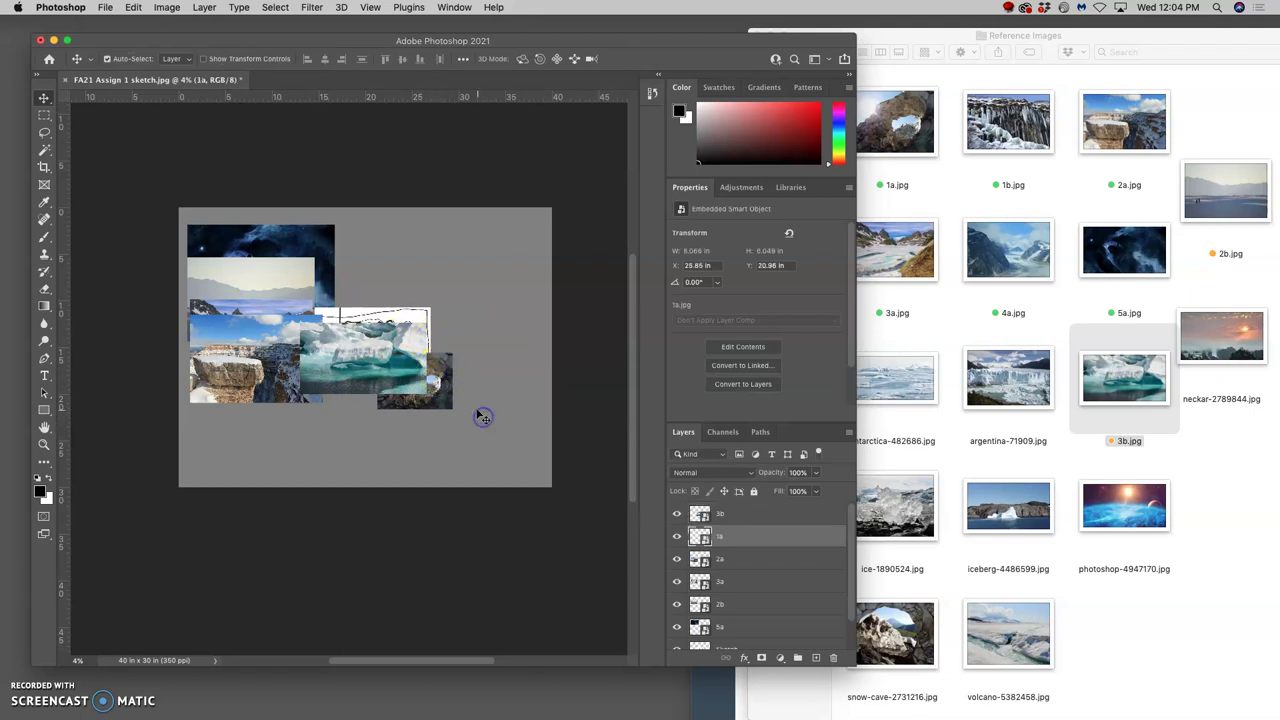
click(700, 515)
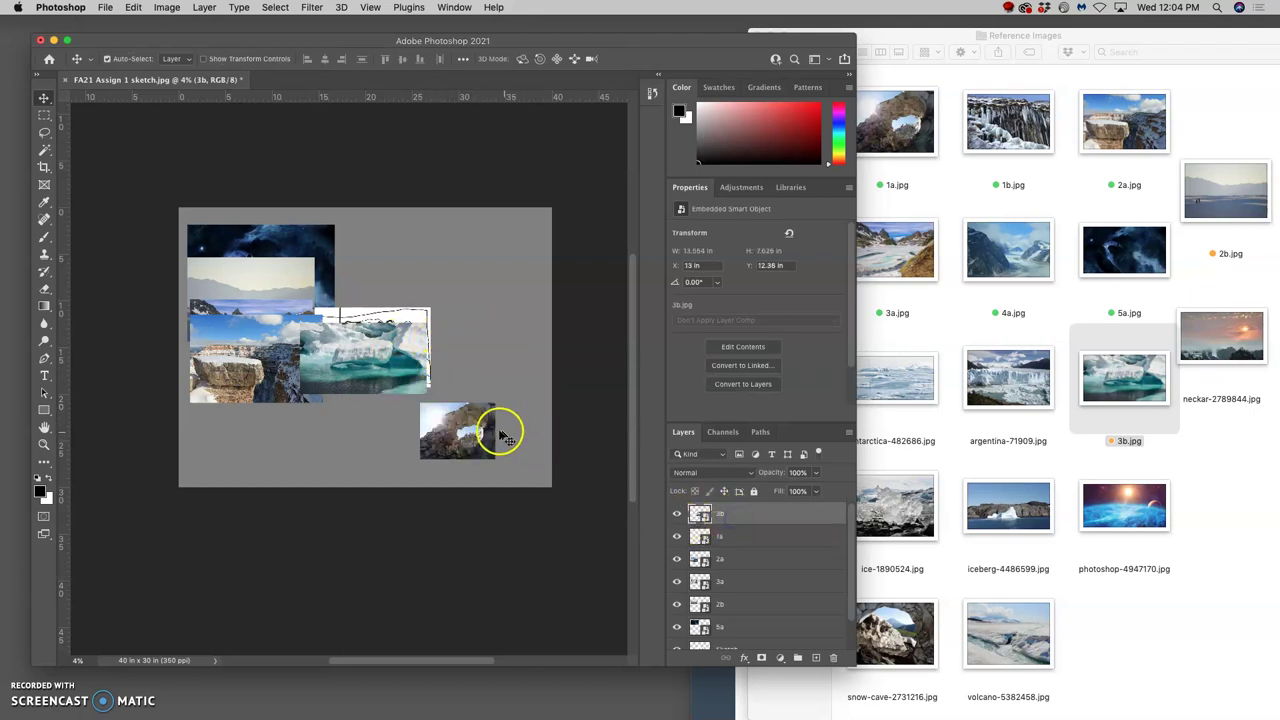
click(677, 515)
click(677, 515)
click(677, 538)
click(677, 538)
drag(745, 540, 834, 658)
key(super+equal)
key(super+equal)
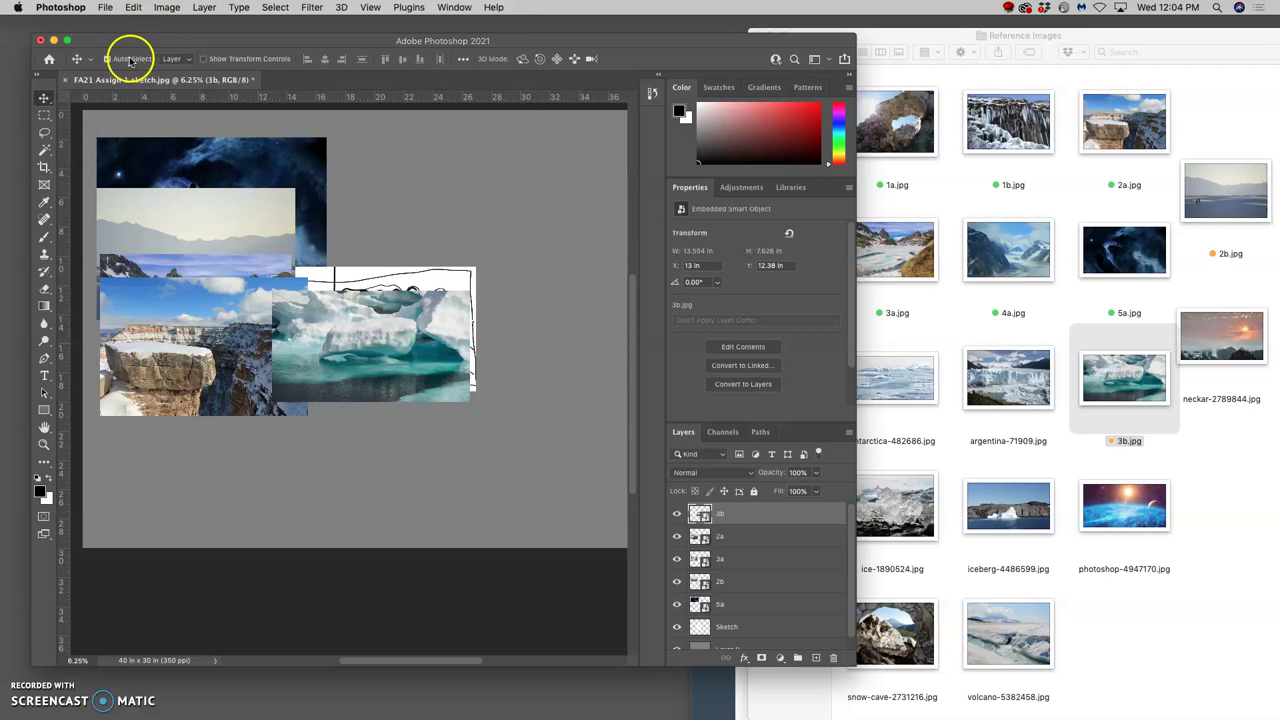
- With Auto-Select on, move 3b down-right, 2a lower left, 3a upper right, and 2b left of the sketch
click(130, 60)
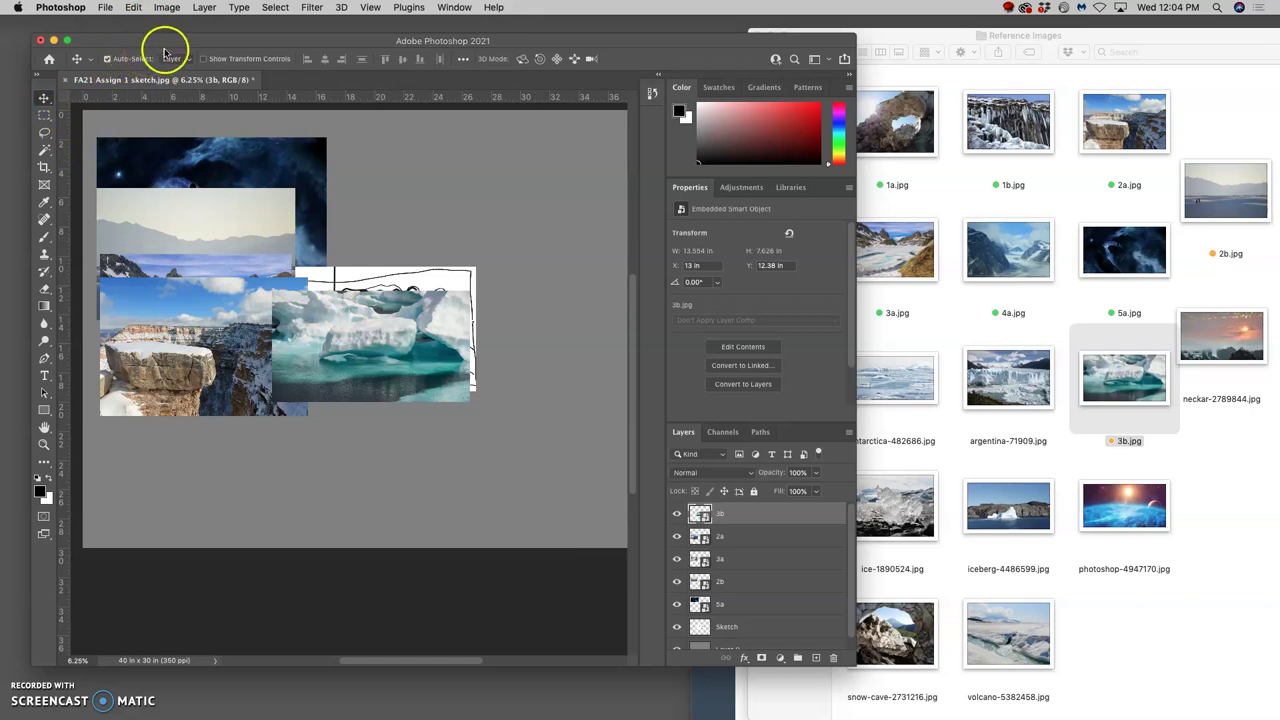
drag(354, 332, 469, 448)
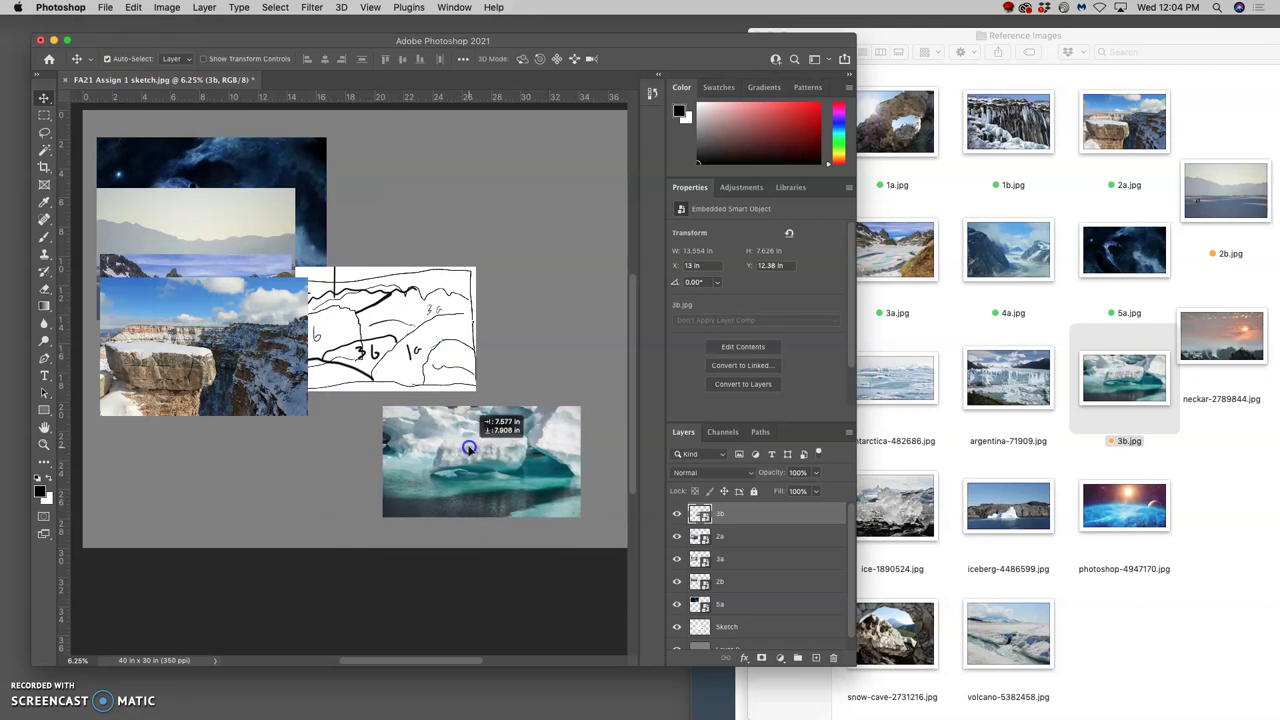
drag(249, 374, 257, 490)
click(271, 362)
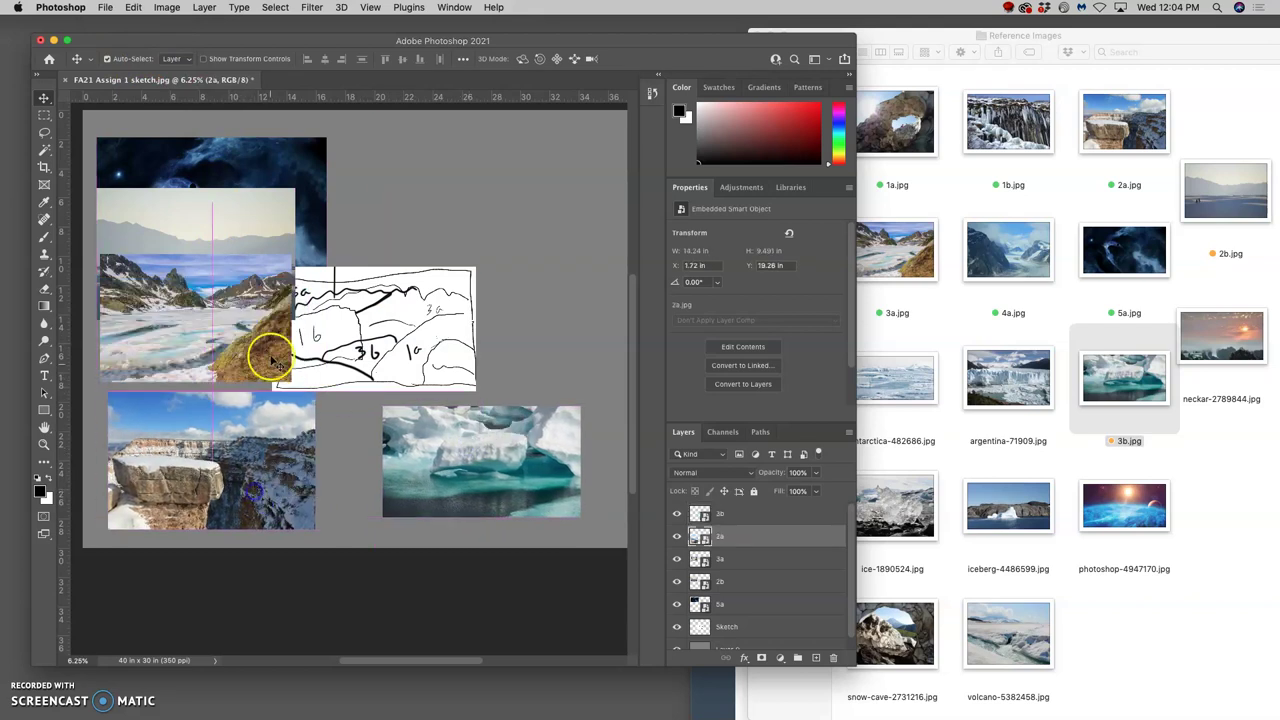
drag(260, 293, 583, 175)
drag(253, 285, 235, 351)
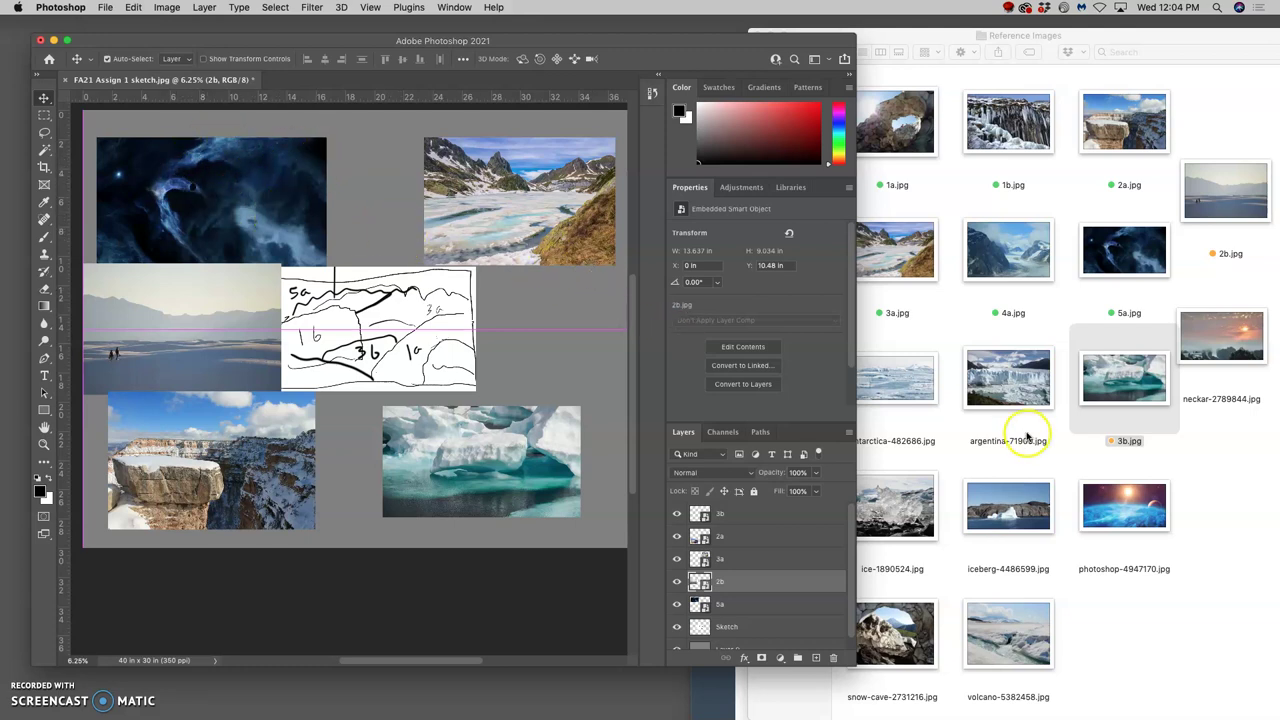
- Place photoshop-4947170.jpg, stack it below the 2b layer, and move it to the top left
drag(1140, 503, 380, 248)
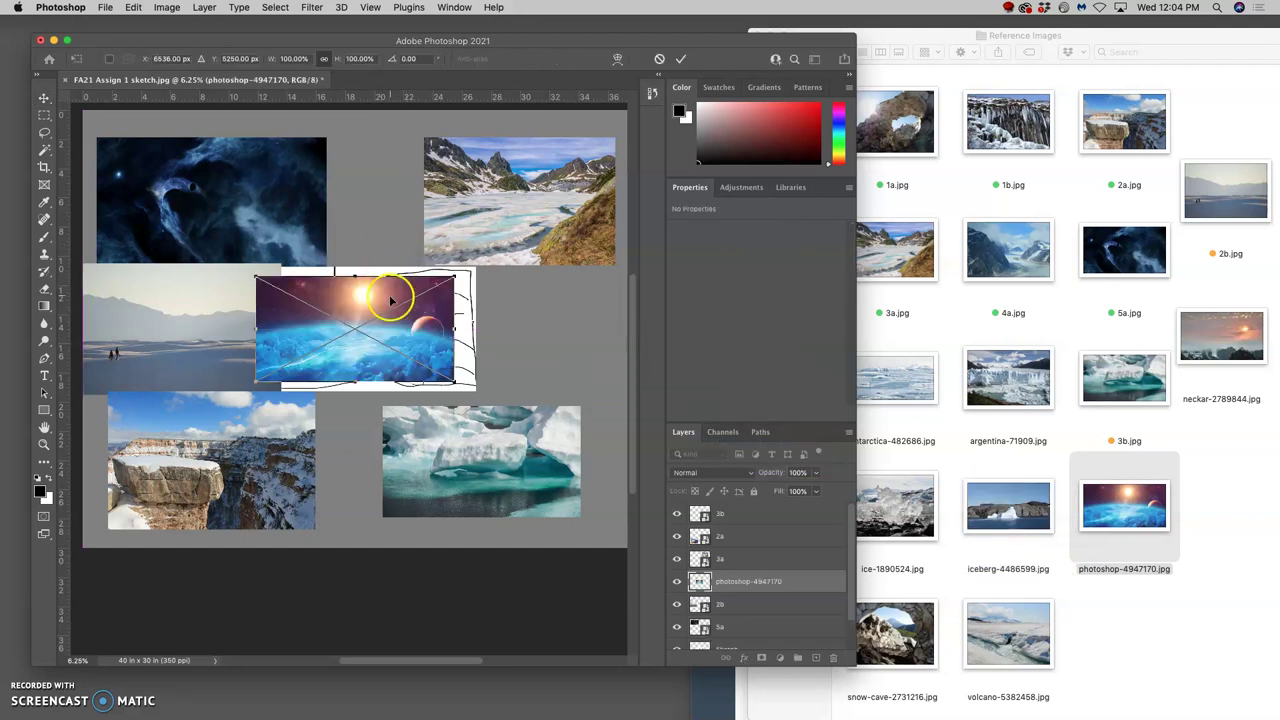
drag(376, 303, 398, 290)
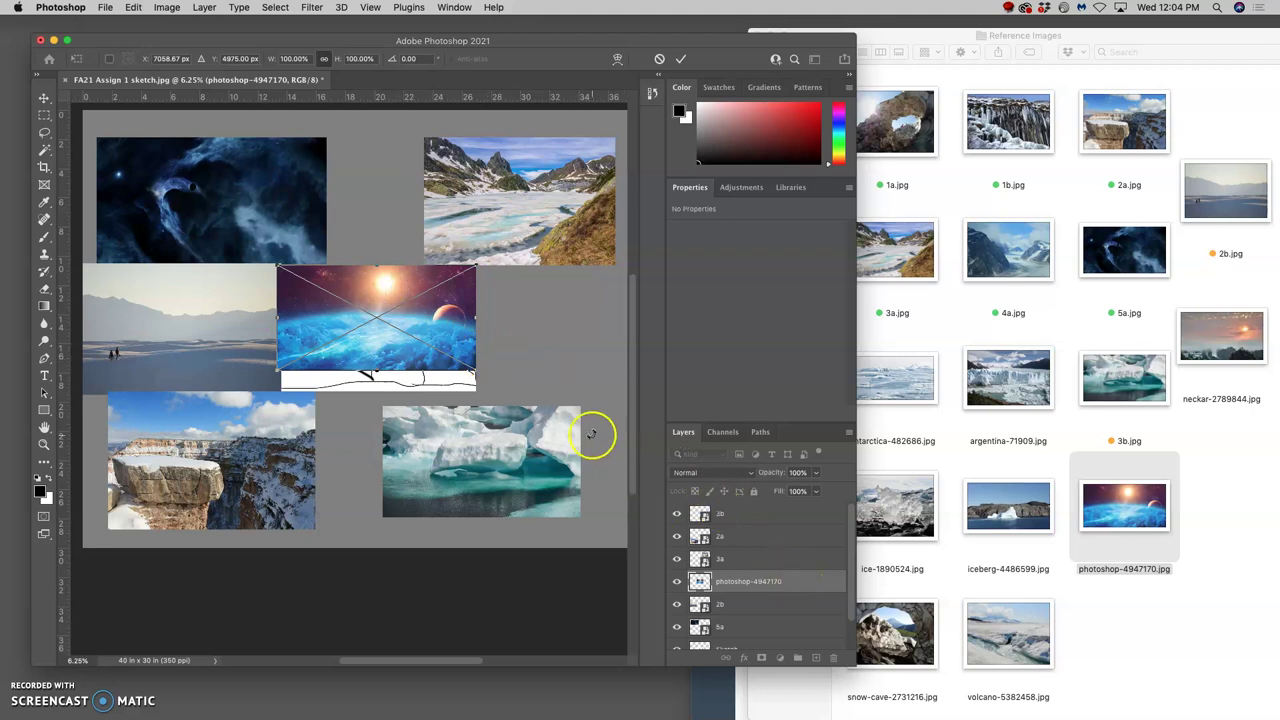
key(Return)
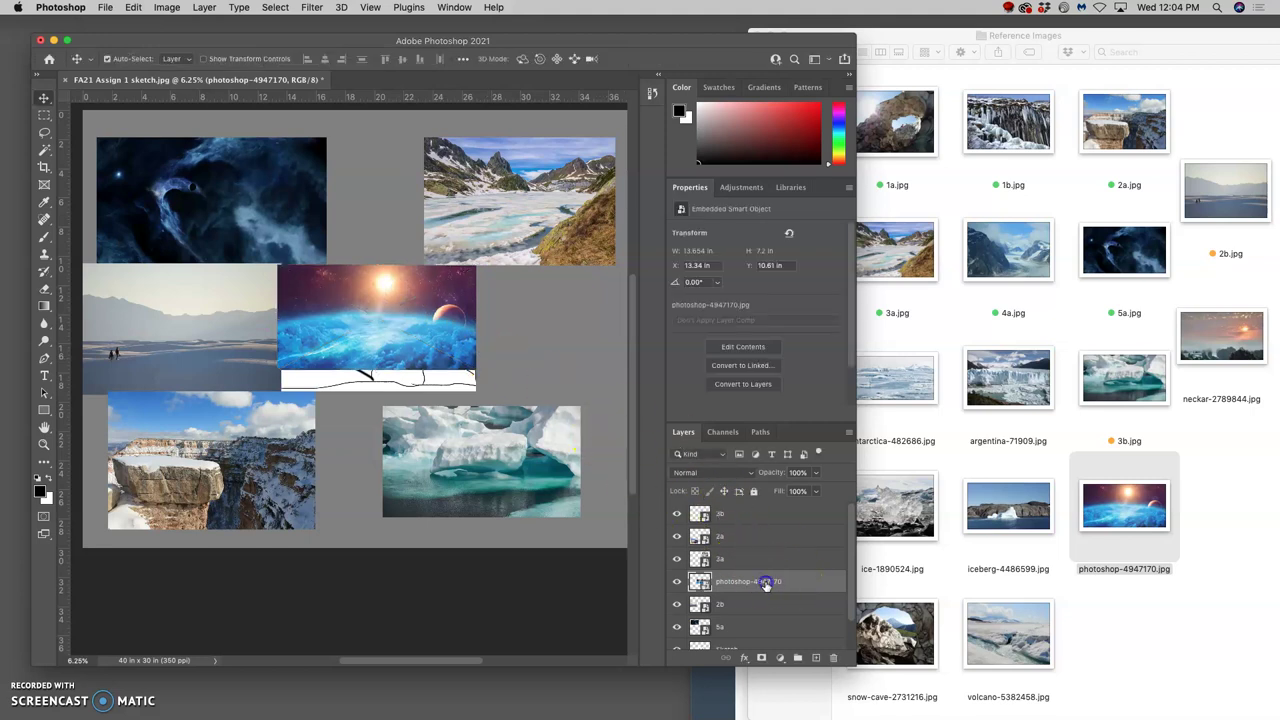
drag(763, 581, 760, 614)
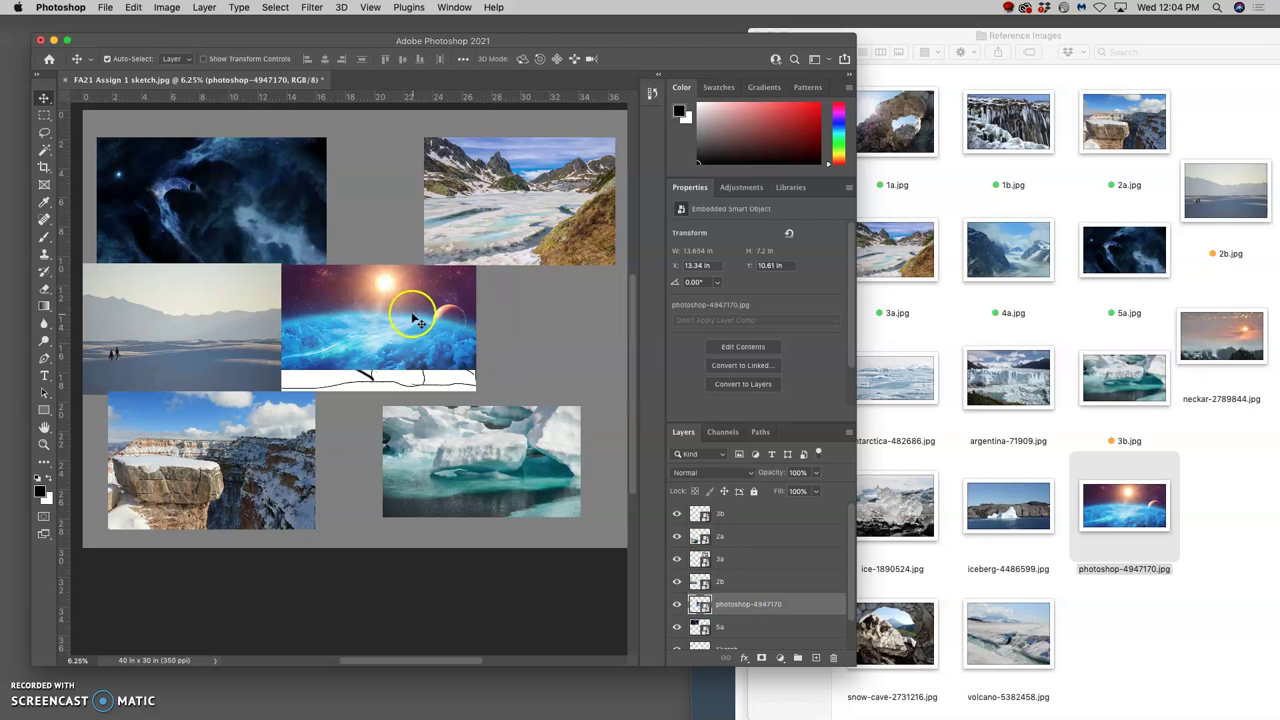
drag(329, 283, 275, 162)
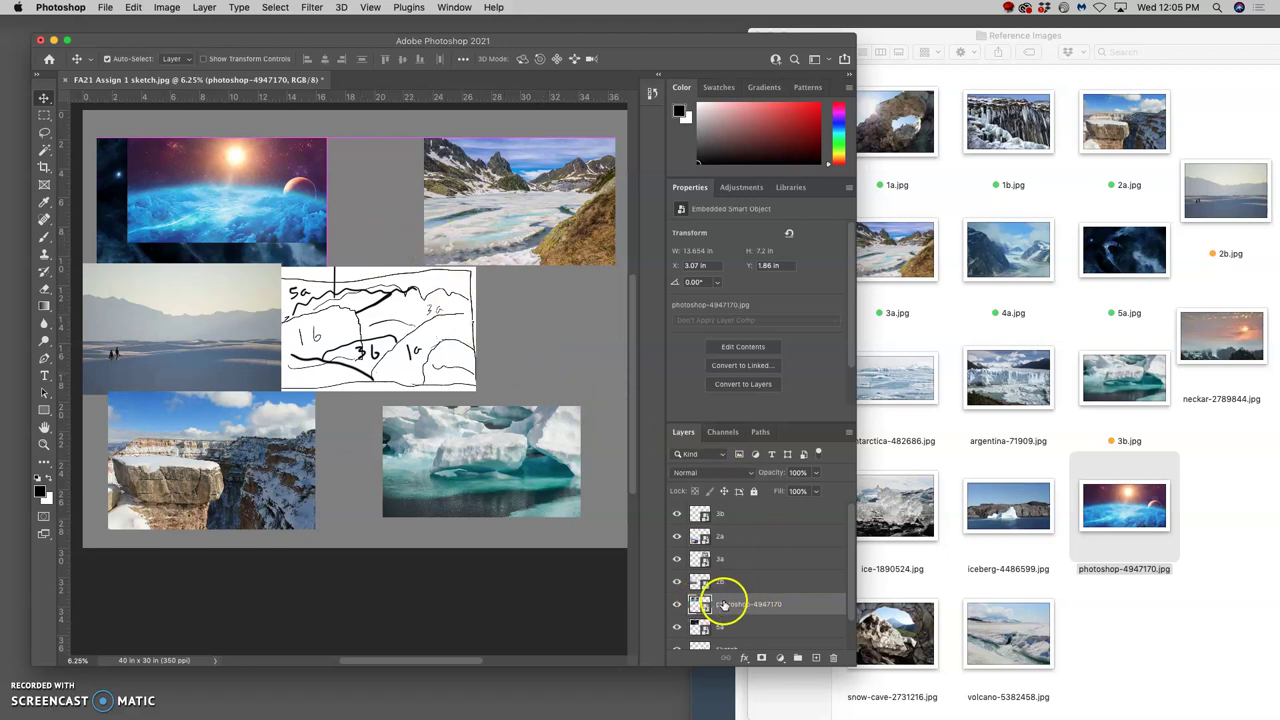
- Rasterize the photoshop-4947170 layer, zoom in, and hide the layer to reveal the 5a photo
right_click(726, 604)
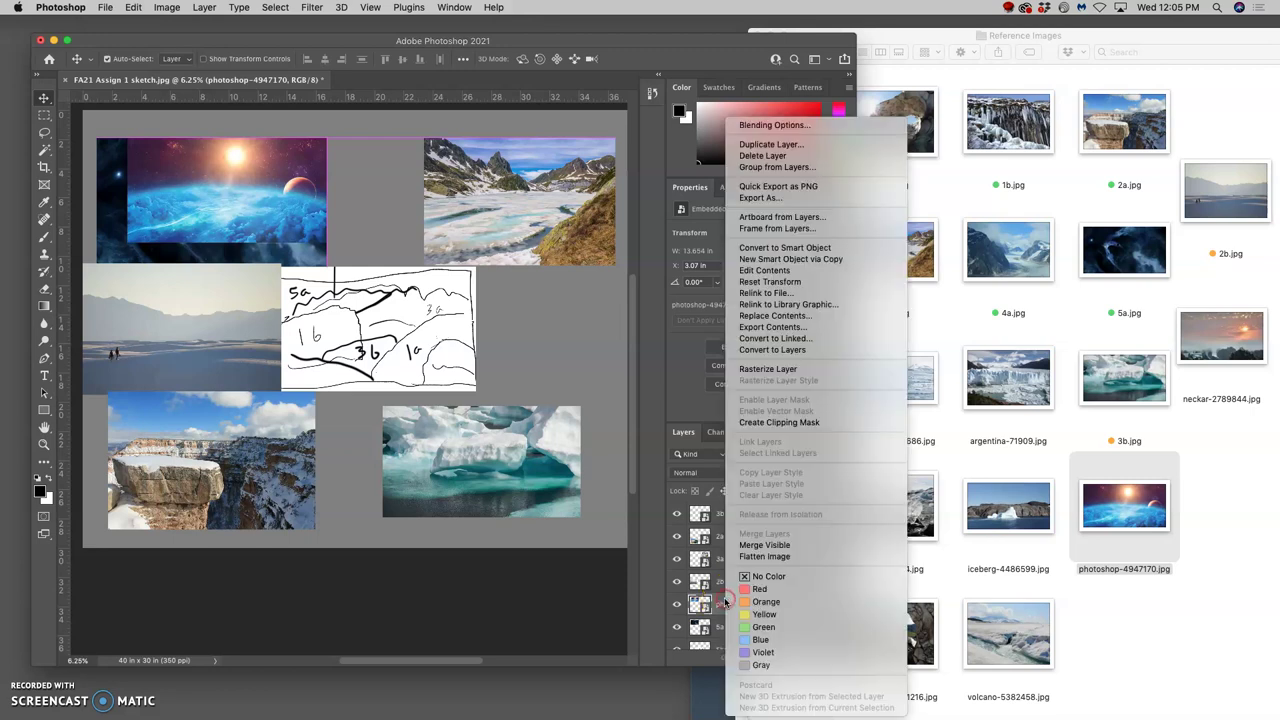
click(766, 369)
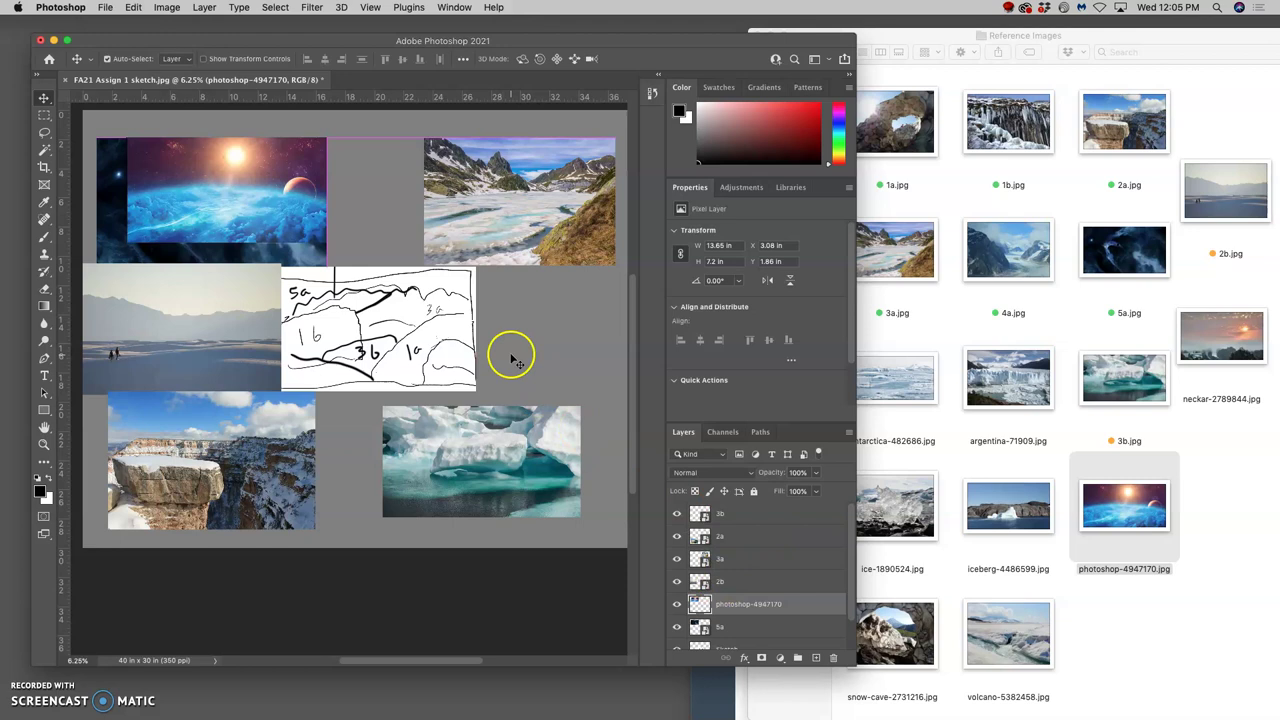
super+click(250, 232)
super+click(226, 248)
super+click(222, 250)
super+click(220, 250)
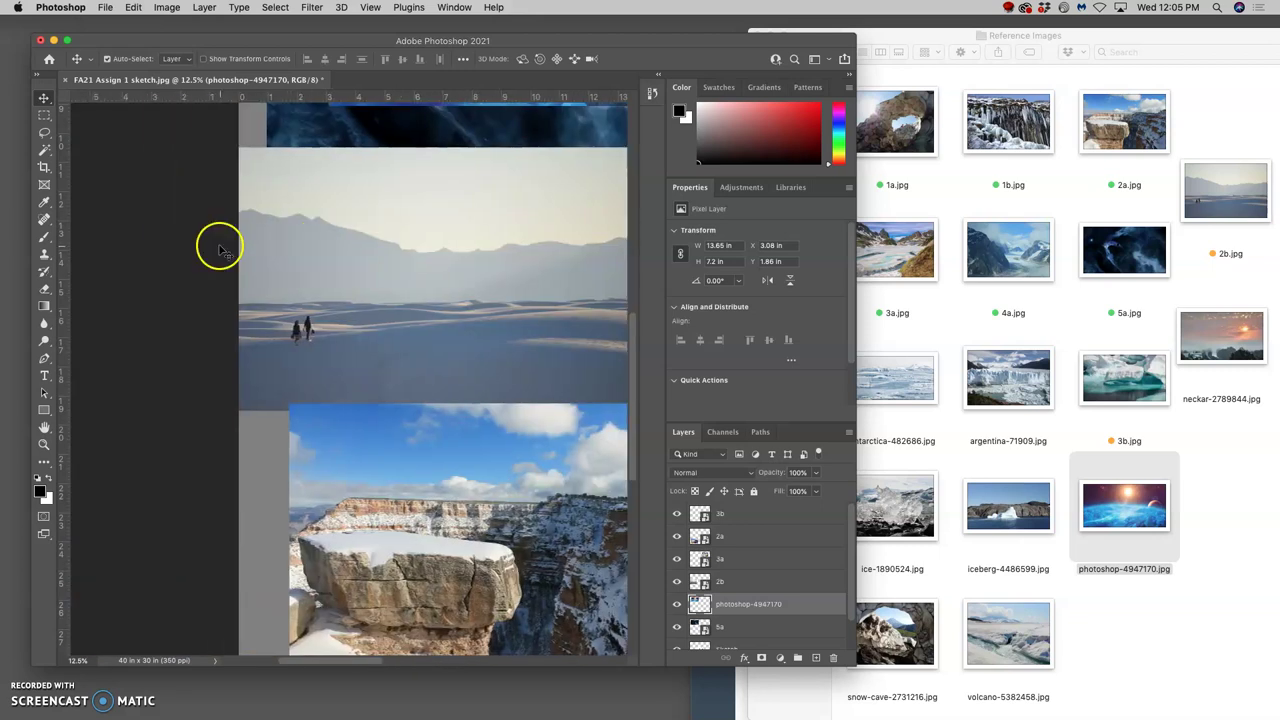
scroll(222, 248, up, 5)
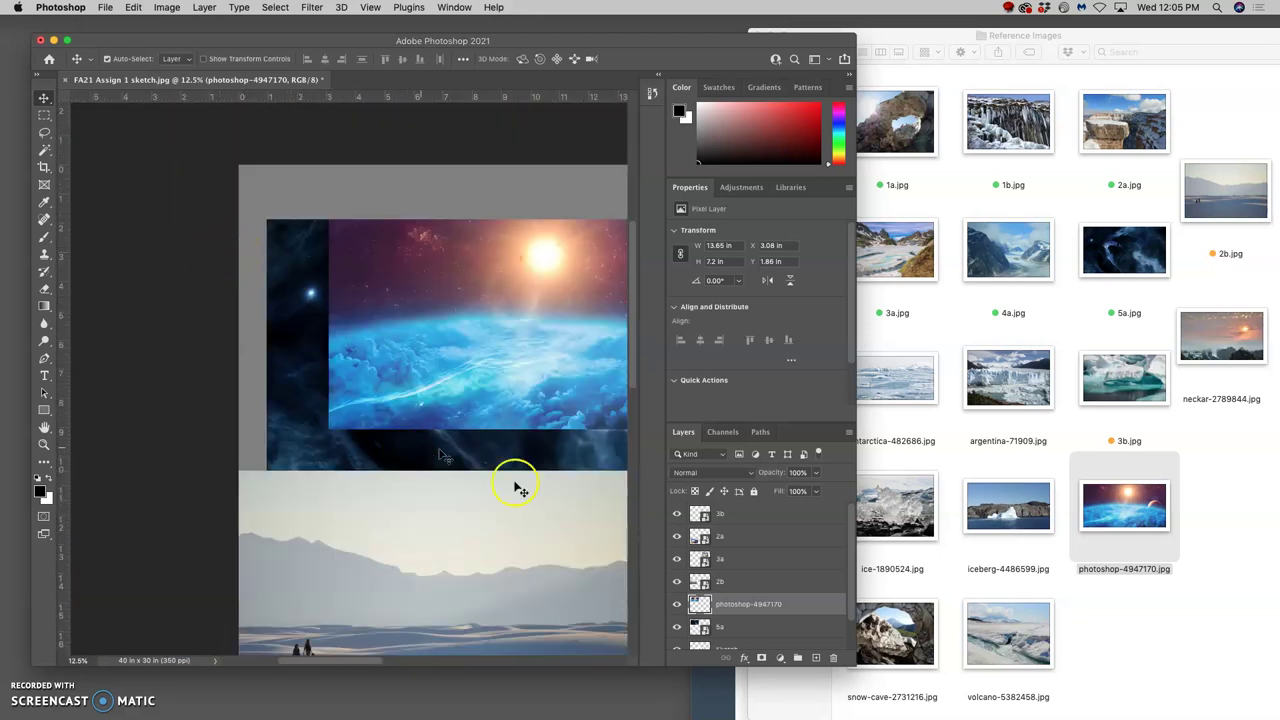
click(678, 607)
scroll(512, 447, right, 5)
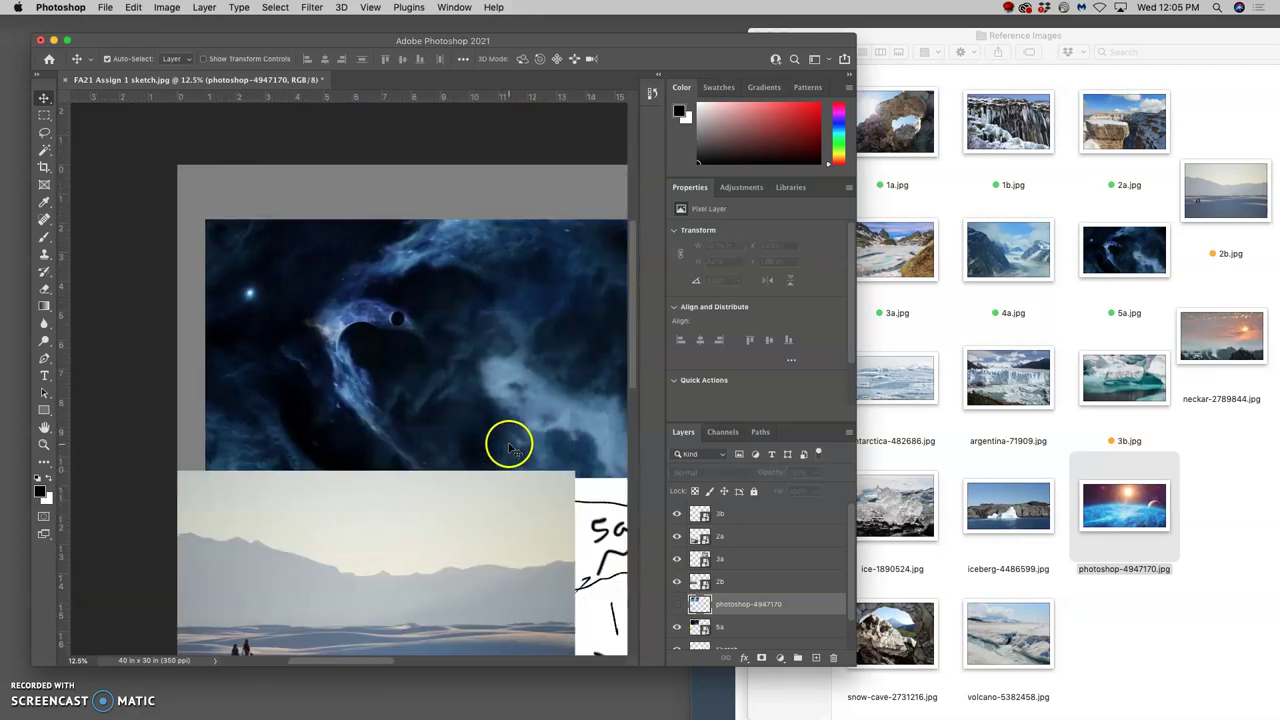
- Enlarge the Photoshop window to show more of the canvas
click(858, 374)
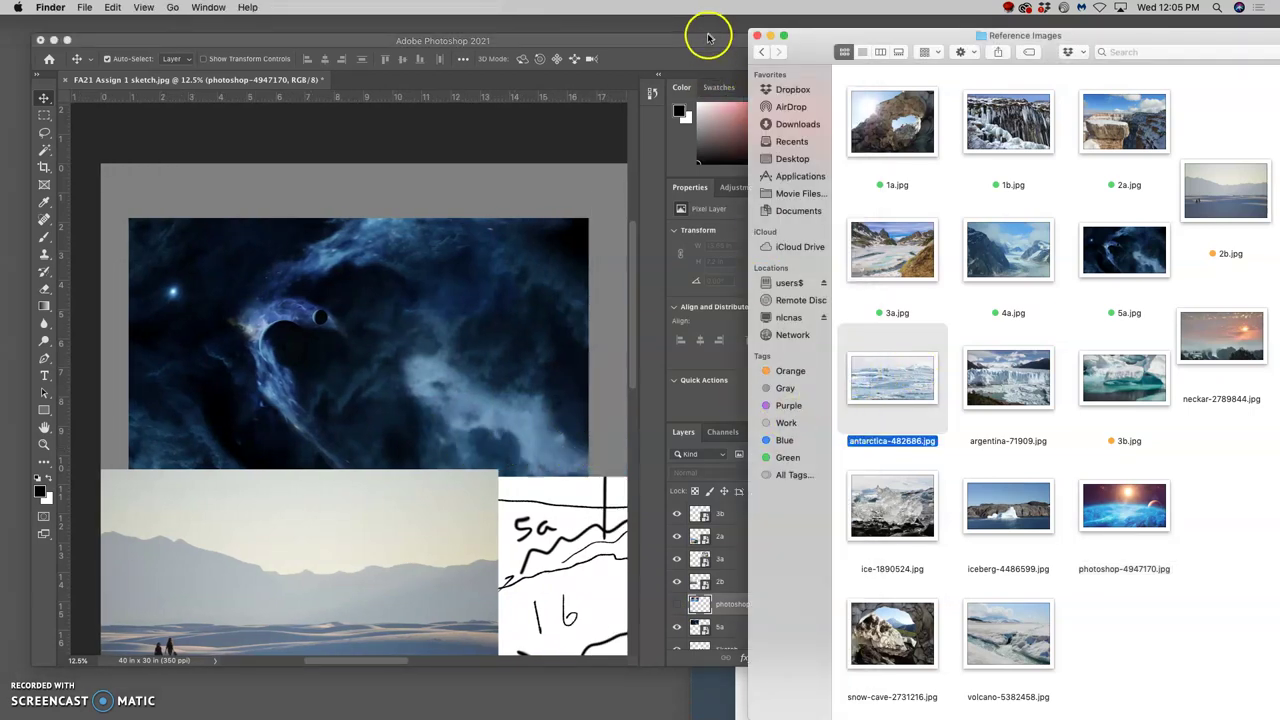
drag(707, 37, 700, 26)
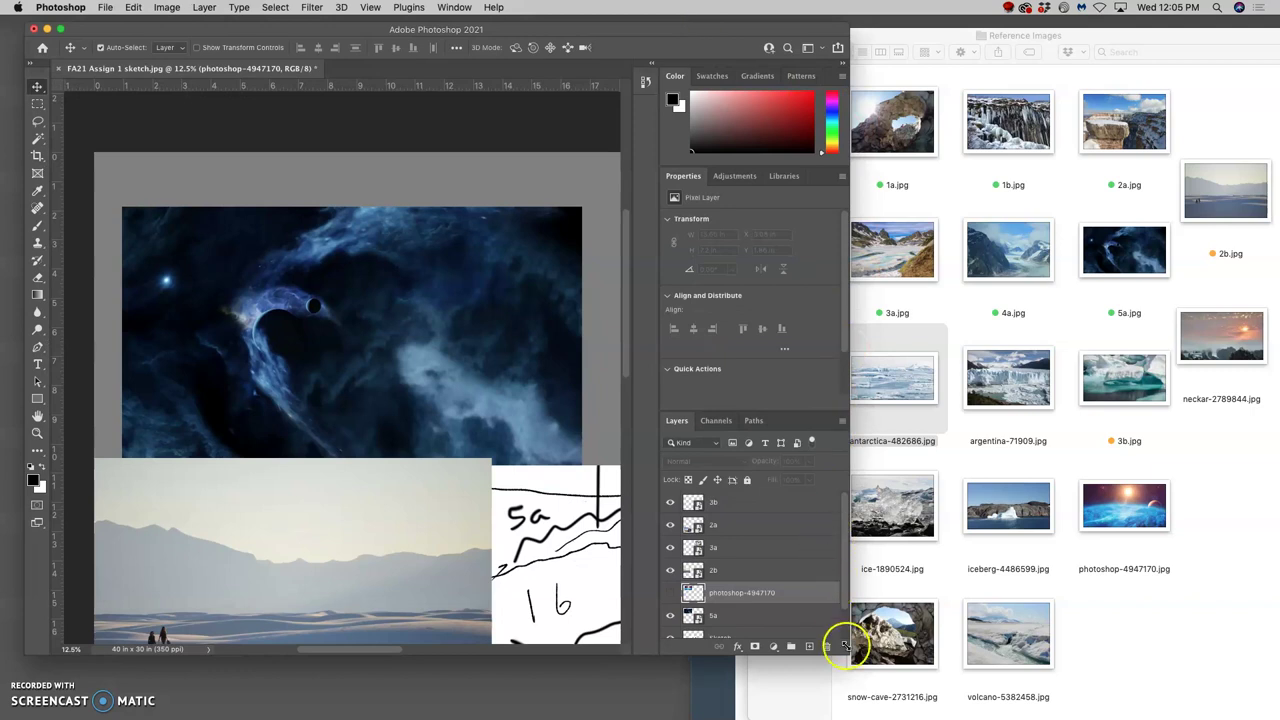
drag(858, 651, 1250, 704)
scroll(917, 549, down, 3)
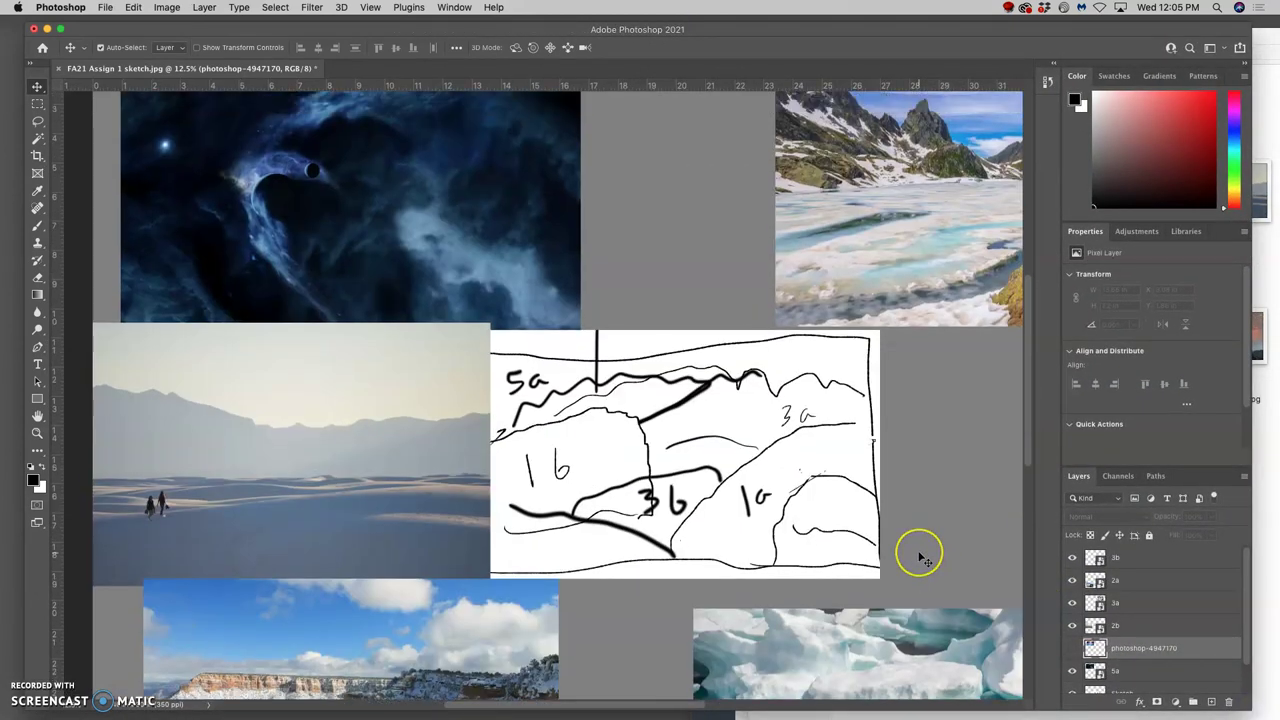
scroll(920, 555, up, 2)
scroll(920, 557, up, 2)
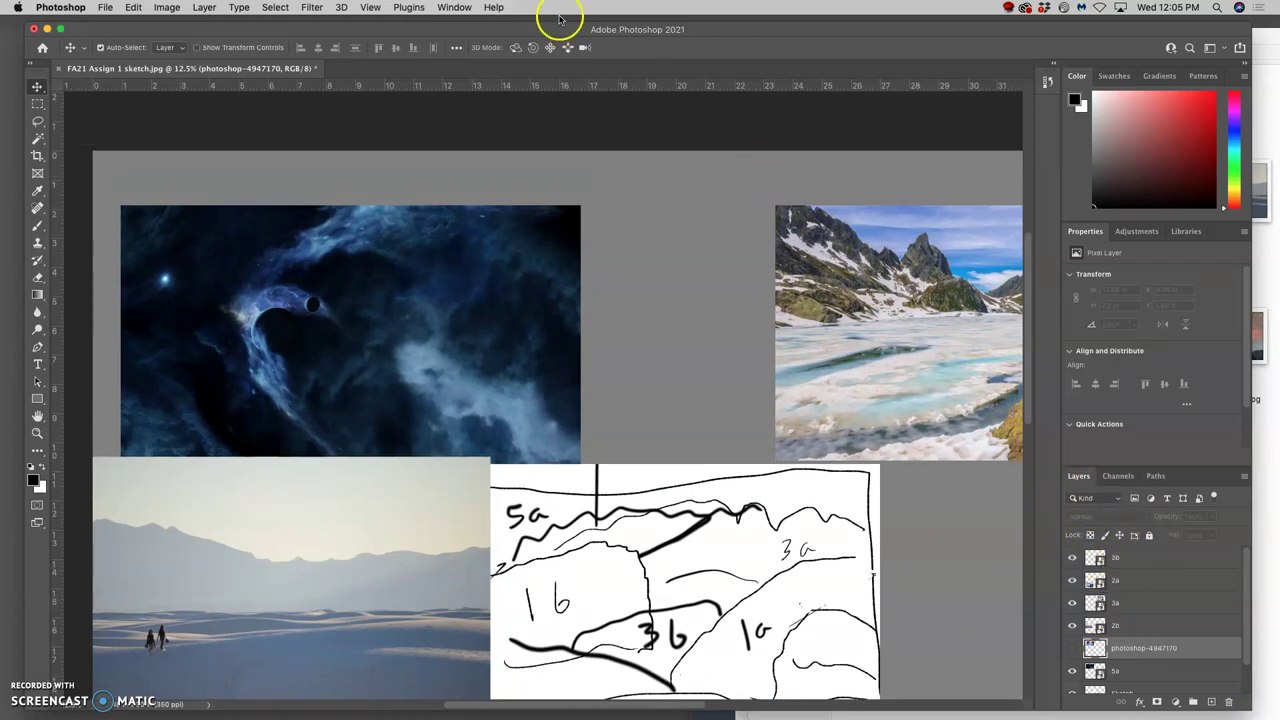
- Switch the workspace to Essentials (Default) from the Window > Workspace menu
click(469, 8)
mouse_move(461, 24)
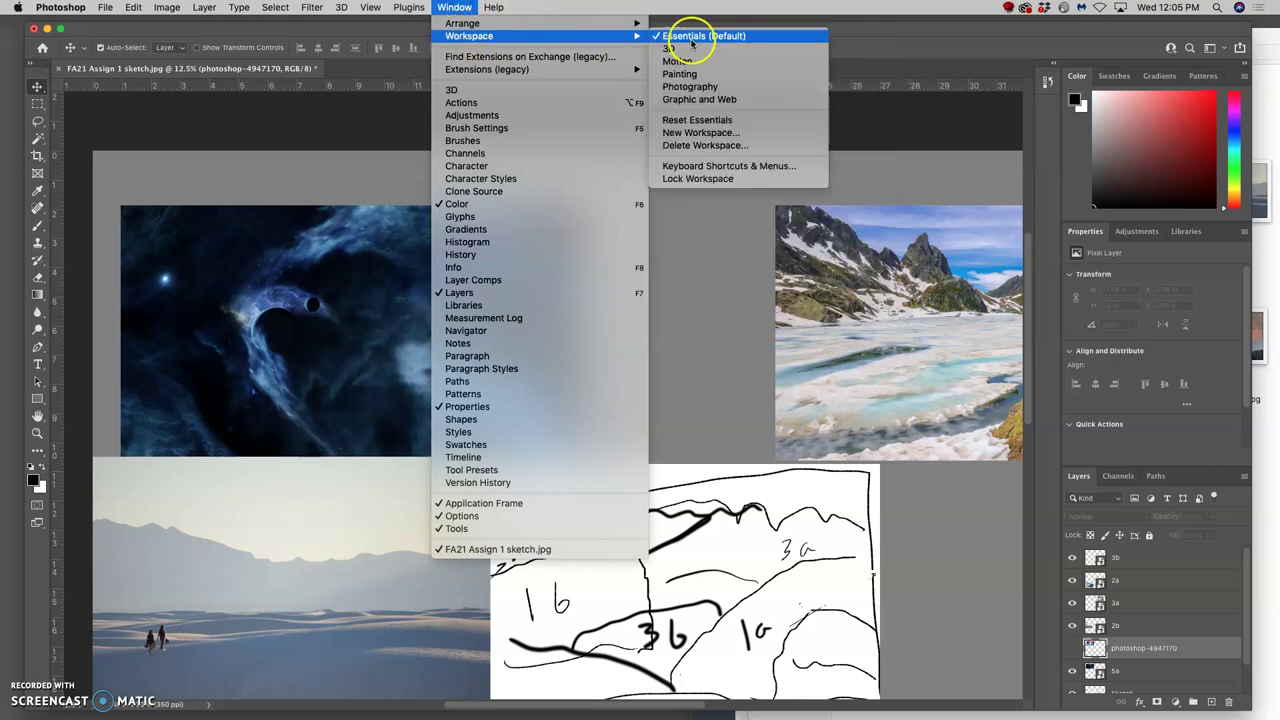
click(690, 37)
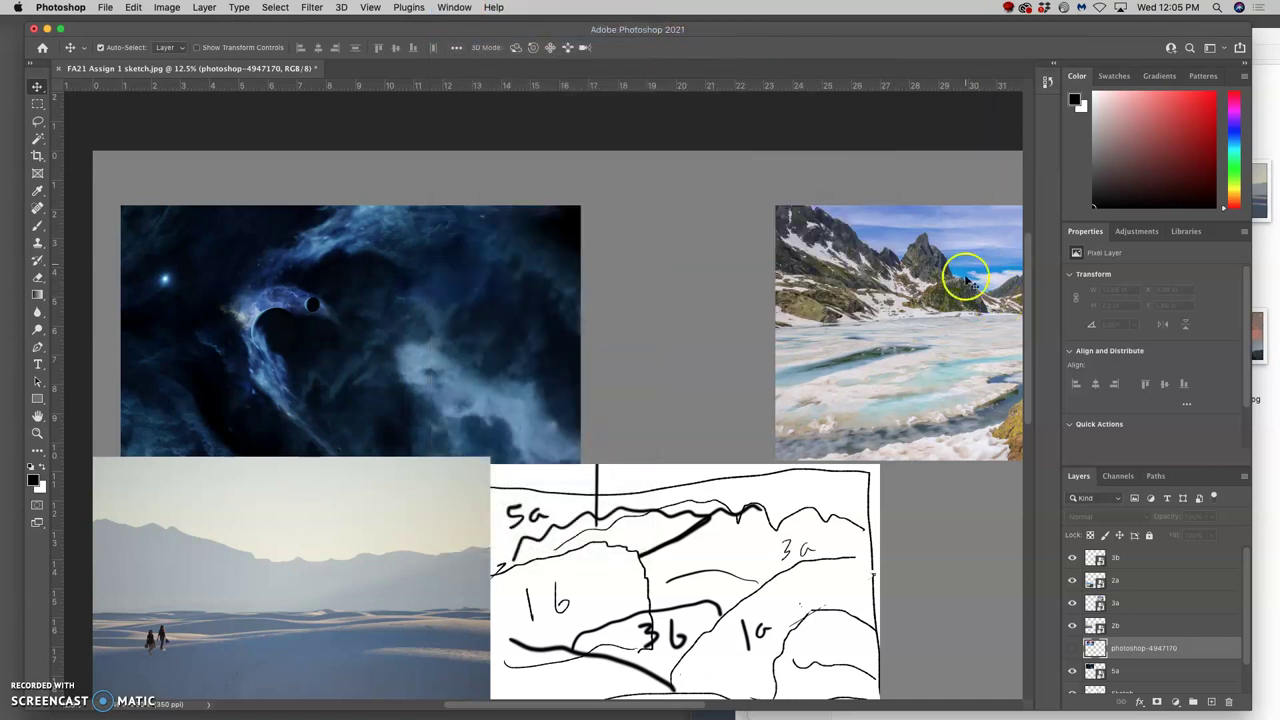
click(452, 8)
mouse_move(453, 38)
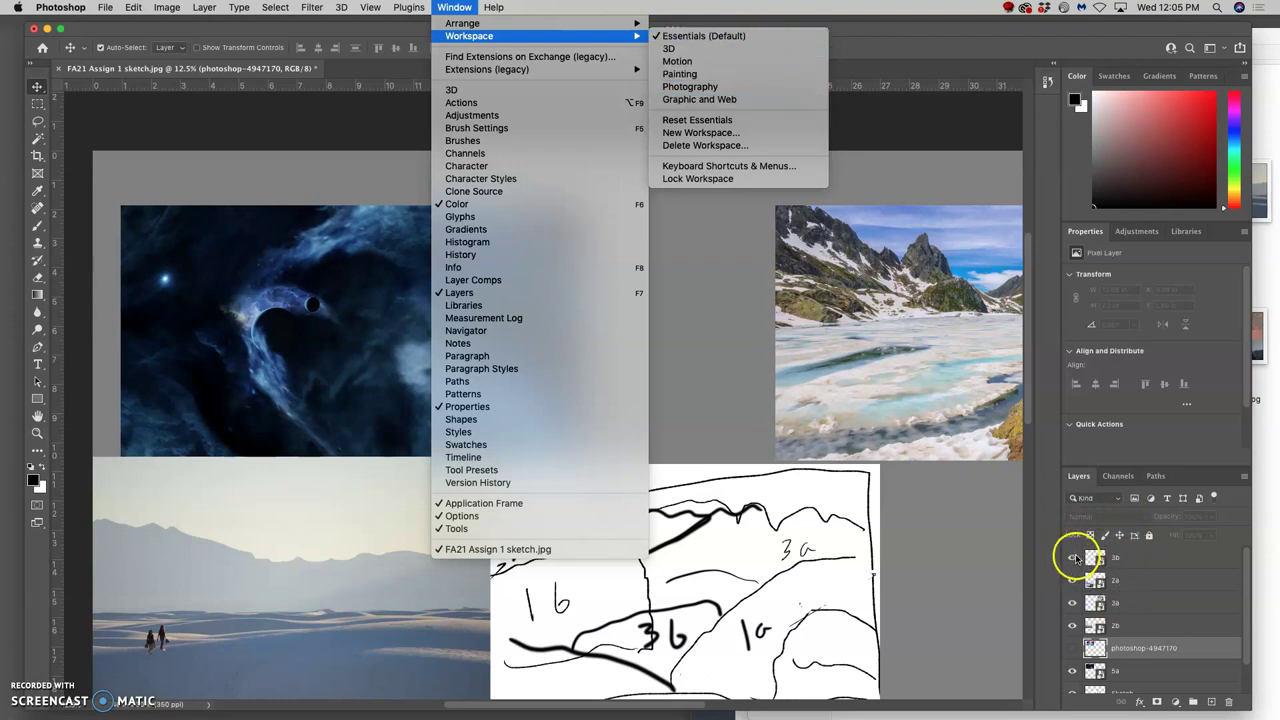
- Expand the History panel and lengthen it to list steps through Rasterize Layer and Layer Visibility
click(1047, 84)
click(1048, 84)
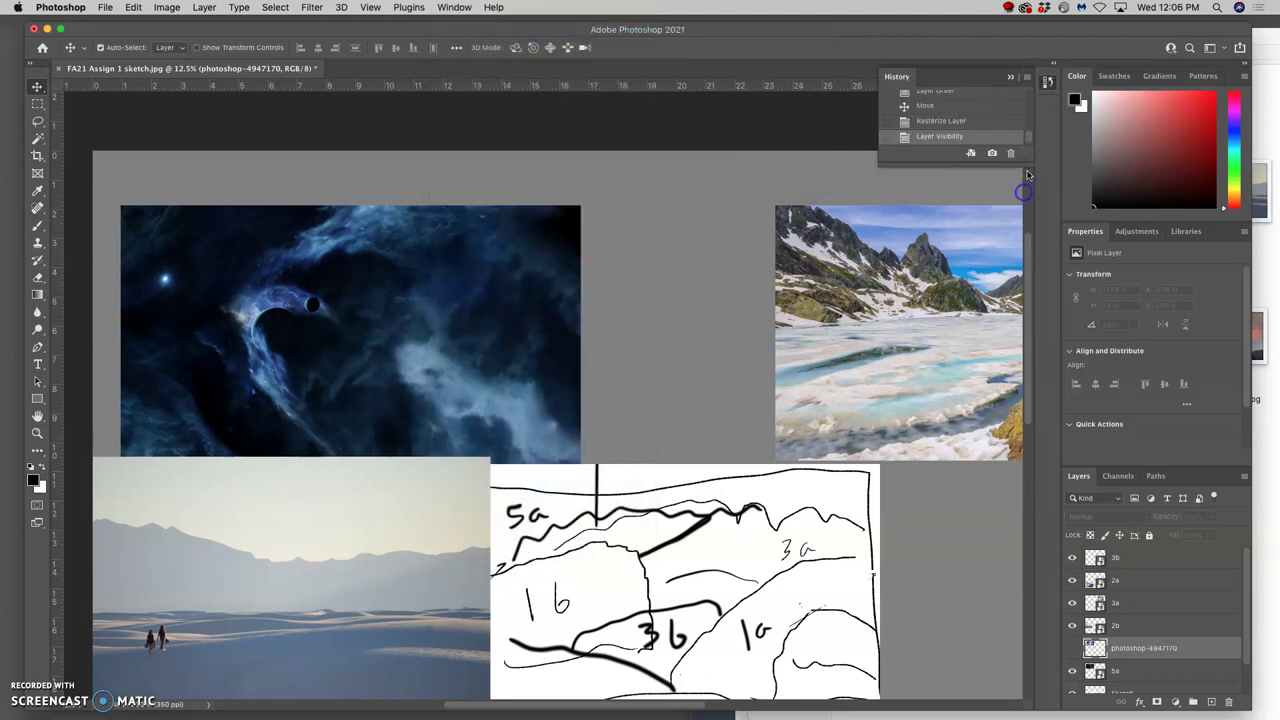
drag(1026, 163, 1026, 425)
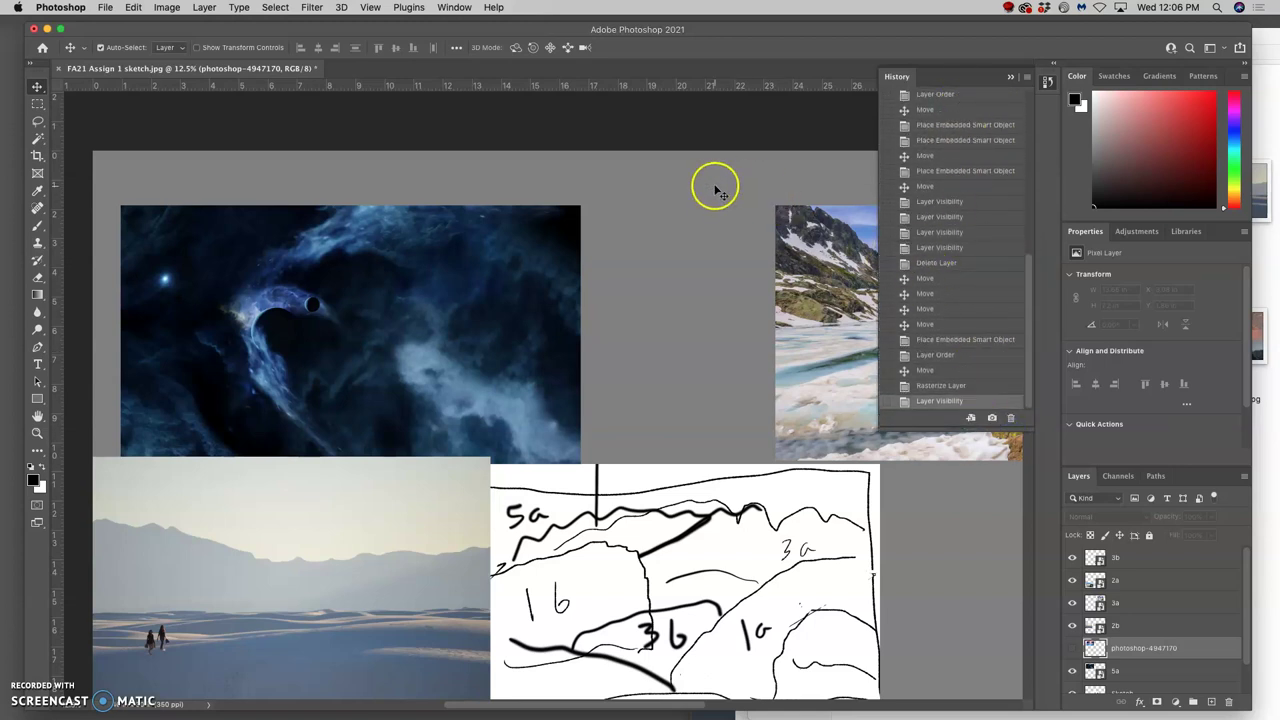
scroll(950, 255, up, 10)
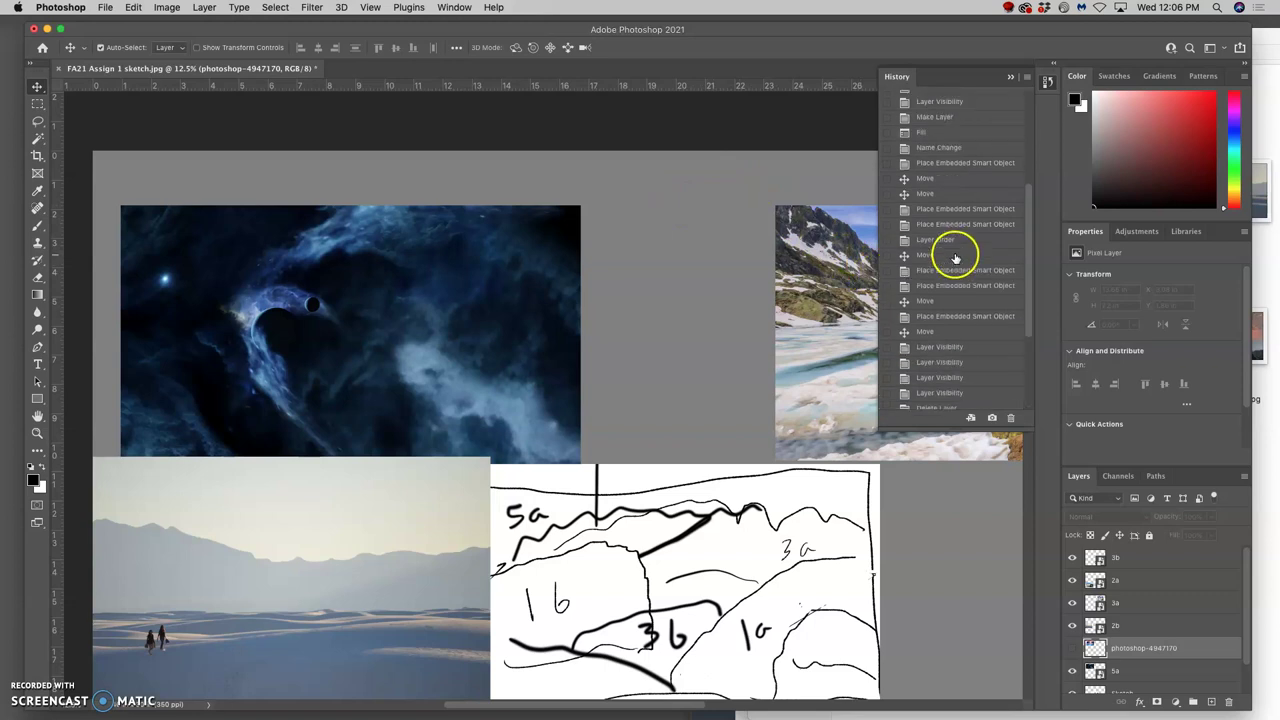
scroll(953, 258, down, 10)
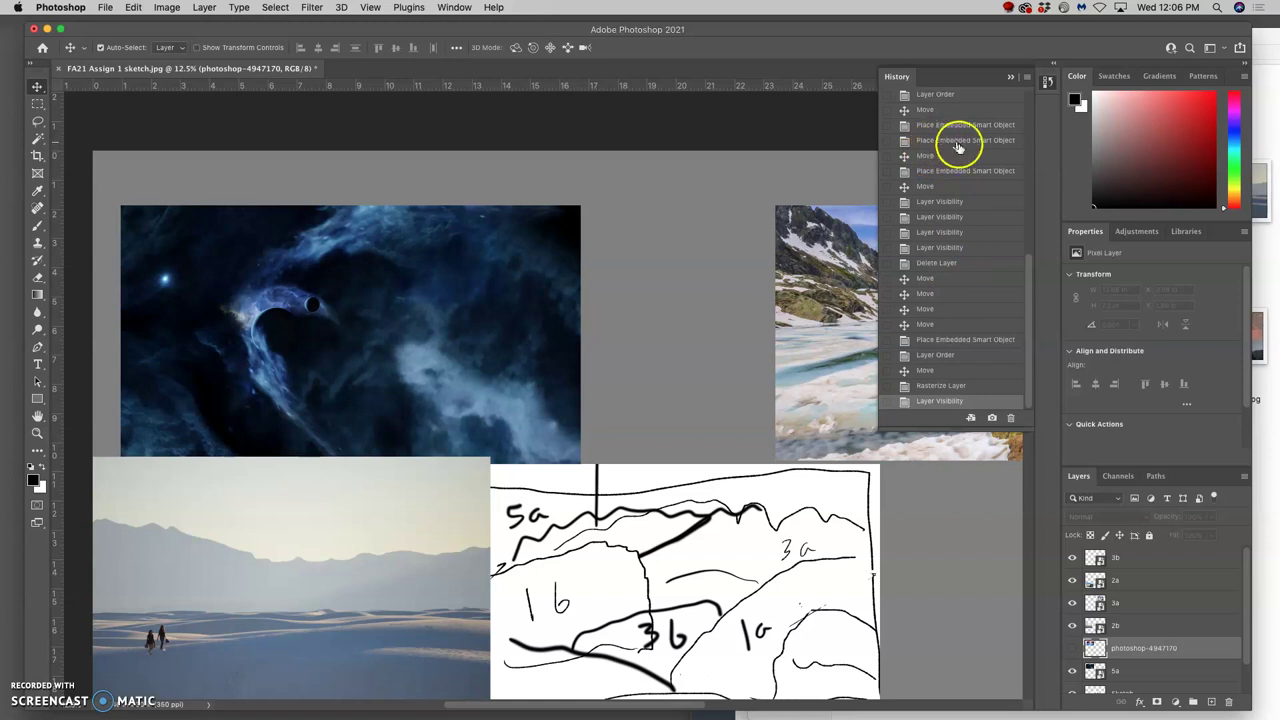
- In Preferences > Performance, raise History States from 50 to 500 and confirm
click(62, 8)
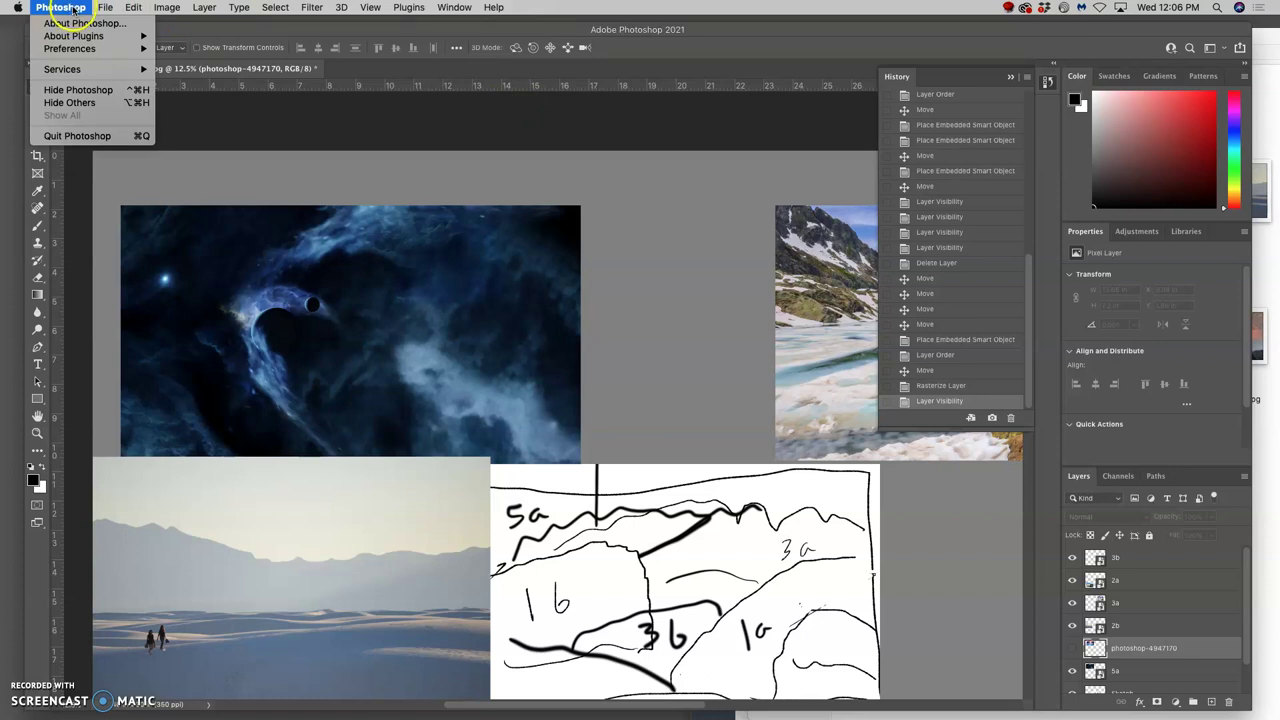
mouse_move(71, 48)
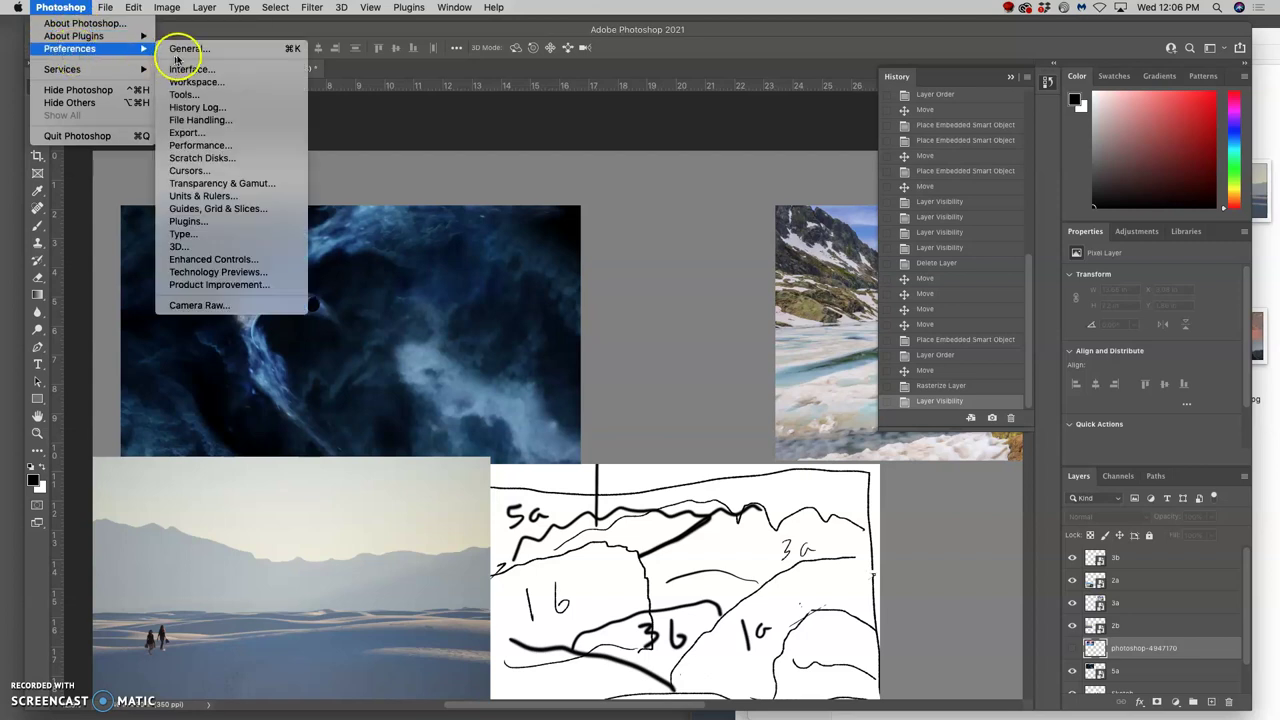
click(212, 146)
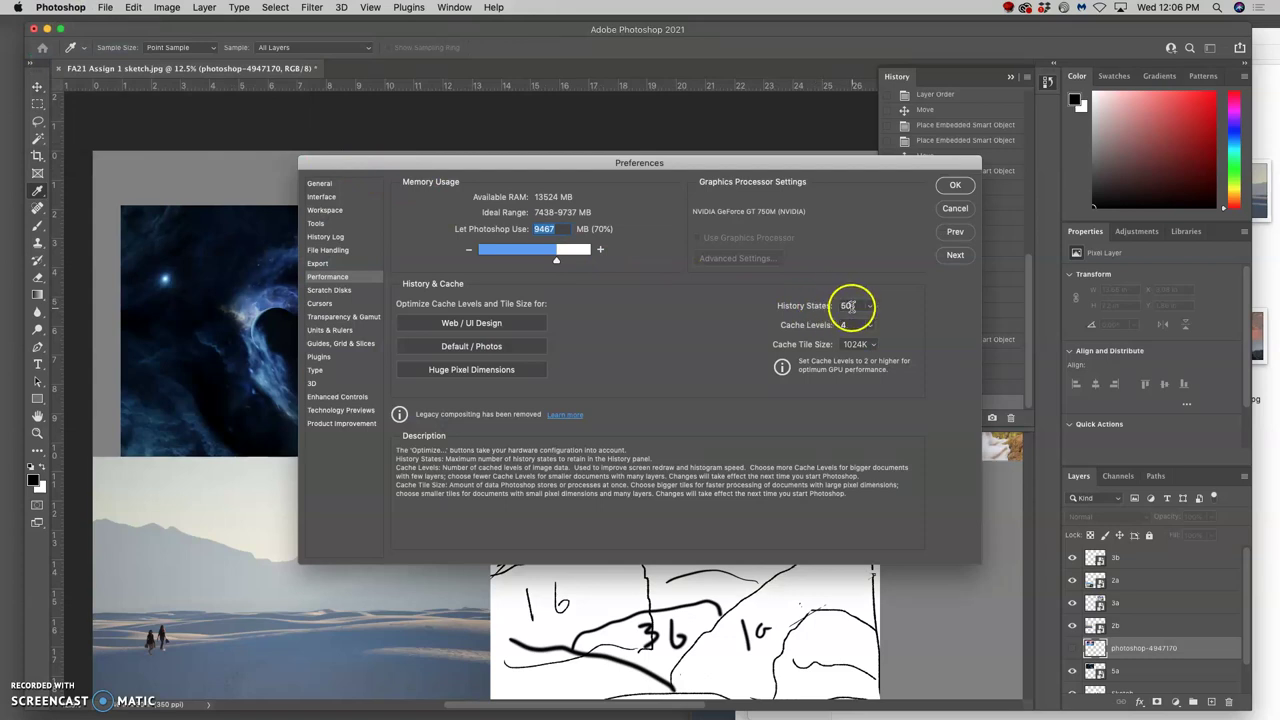
click(871, 310)
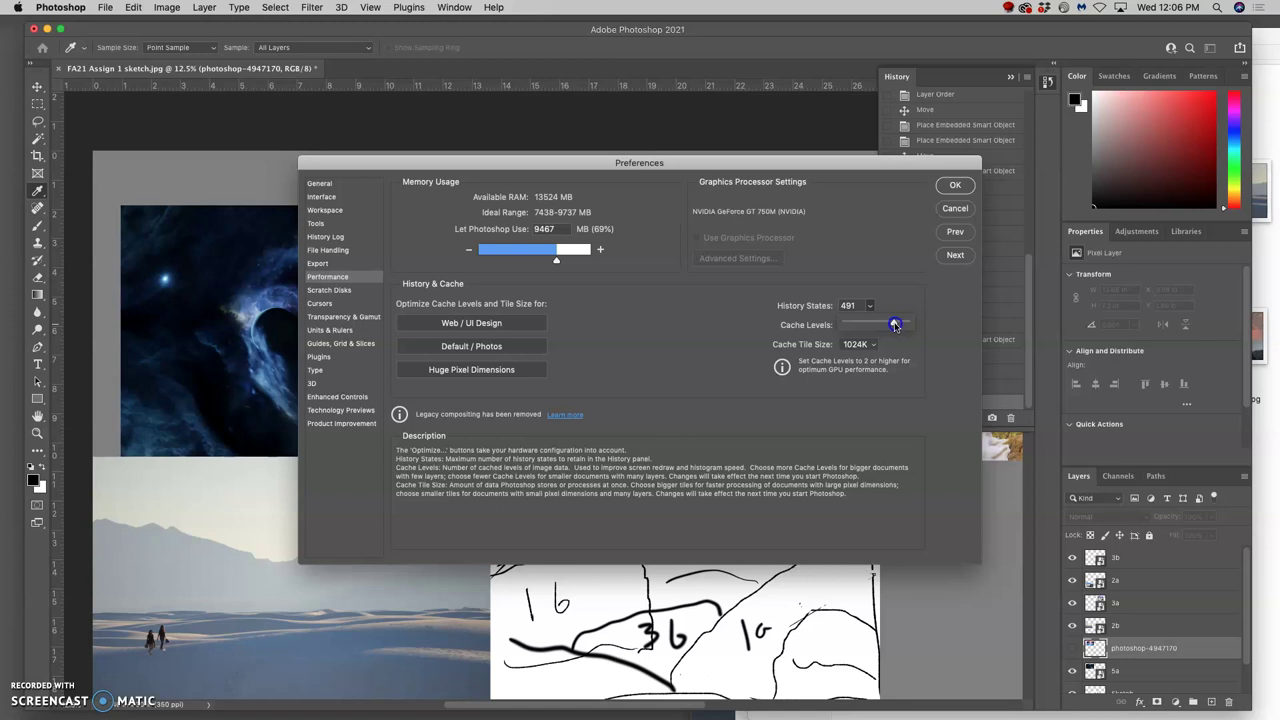
drag(857, 313, 845, 307)
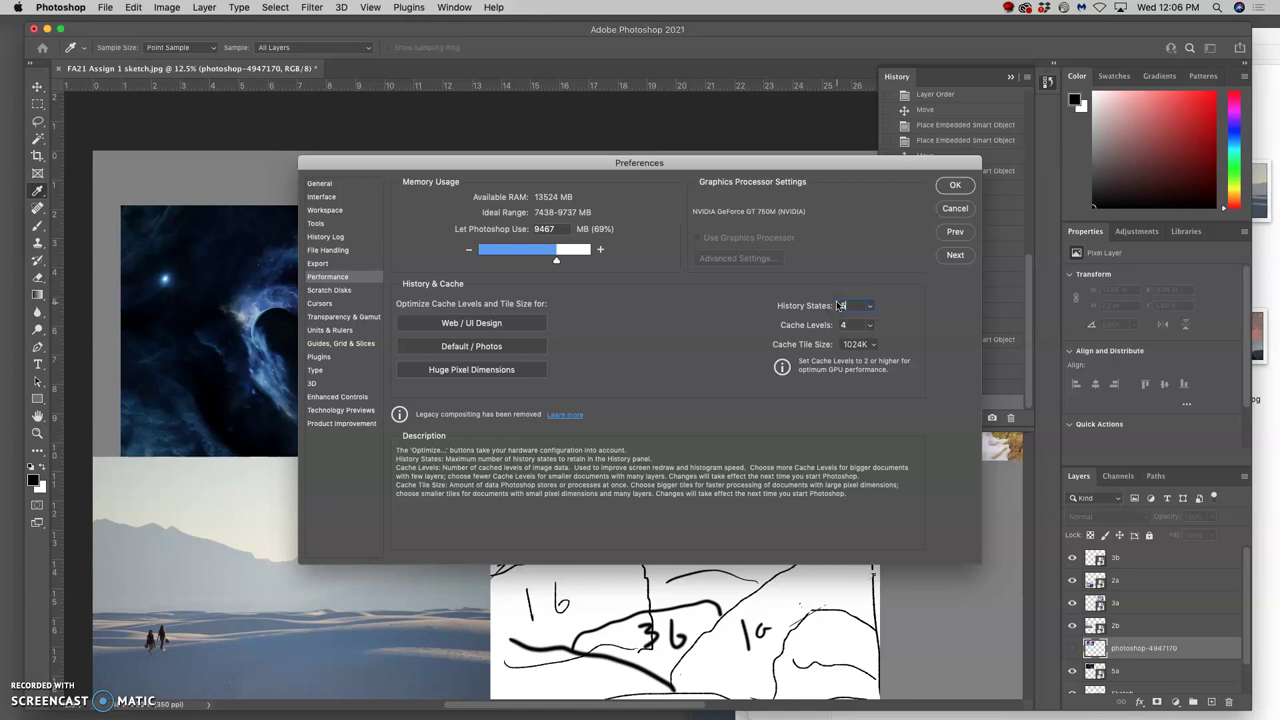
click(955, 185)
key(v)
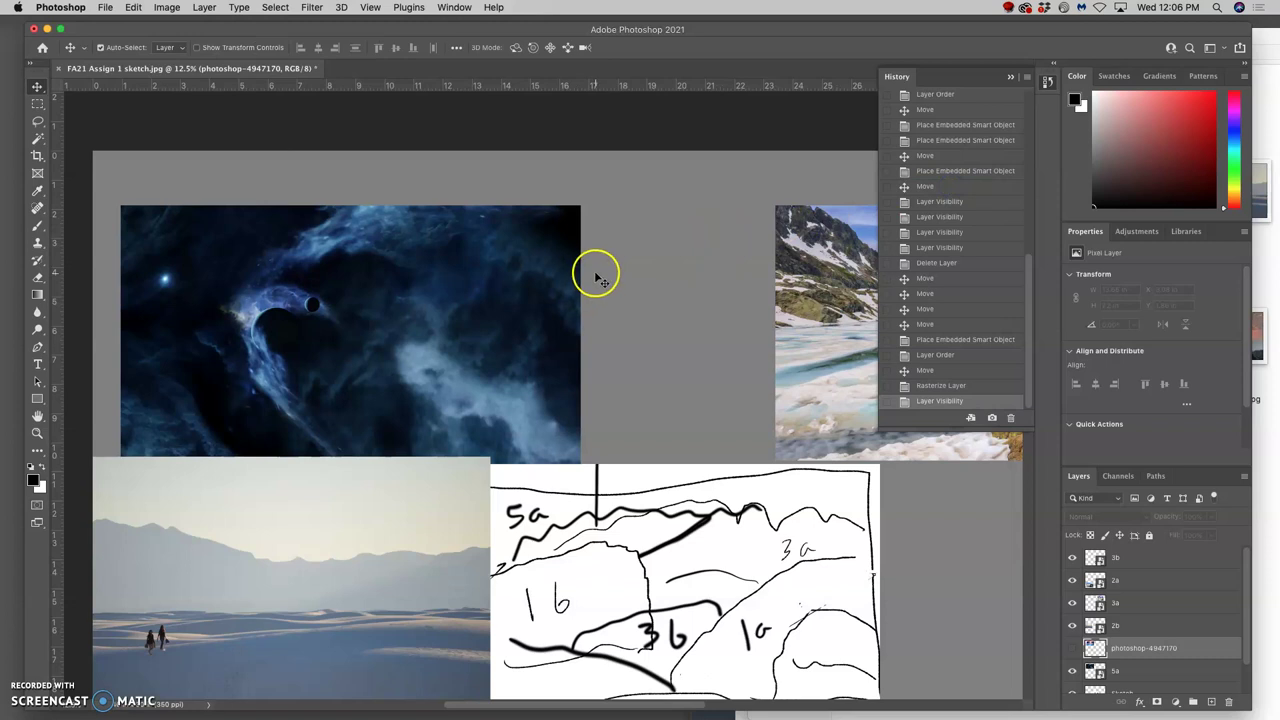
- Zoom out and make the photoshop-4947170 space image layer visible
scroll(596, 277, down, 2)
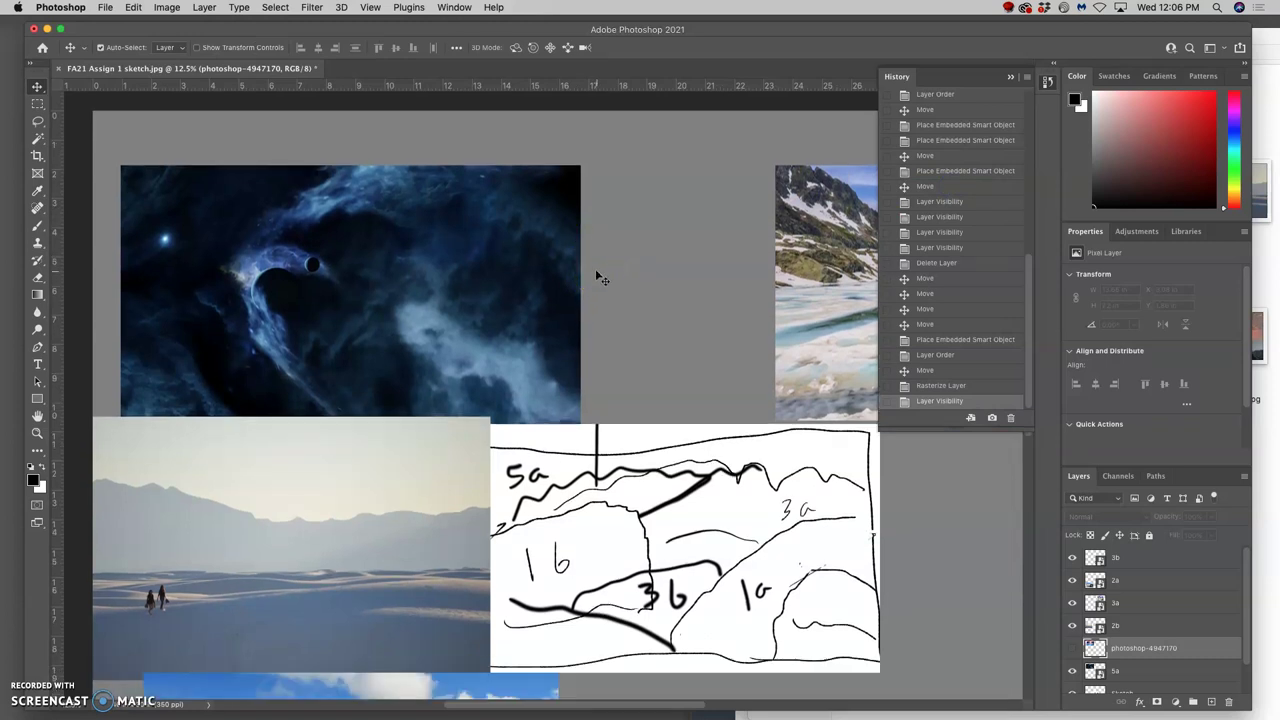
key(super+minus)
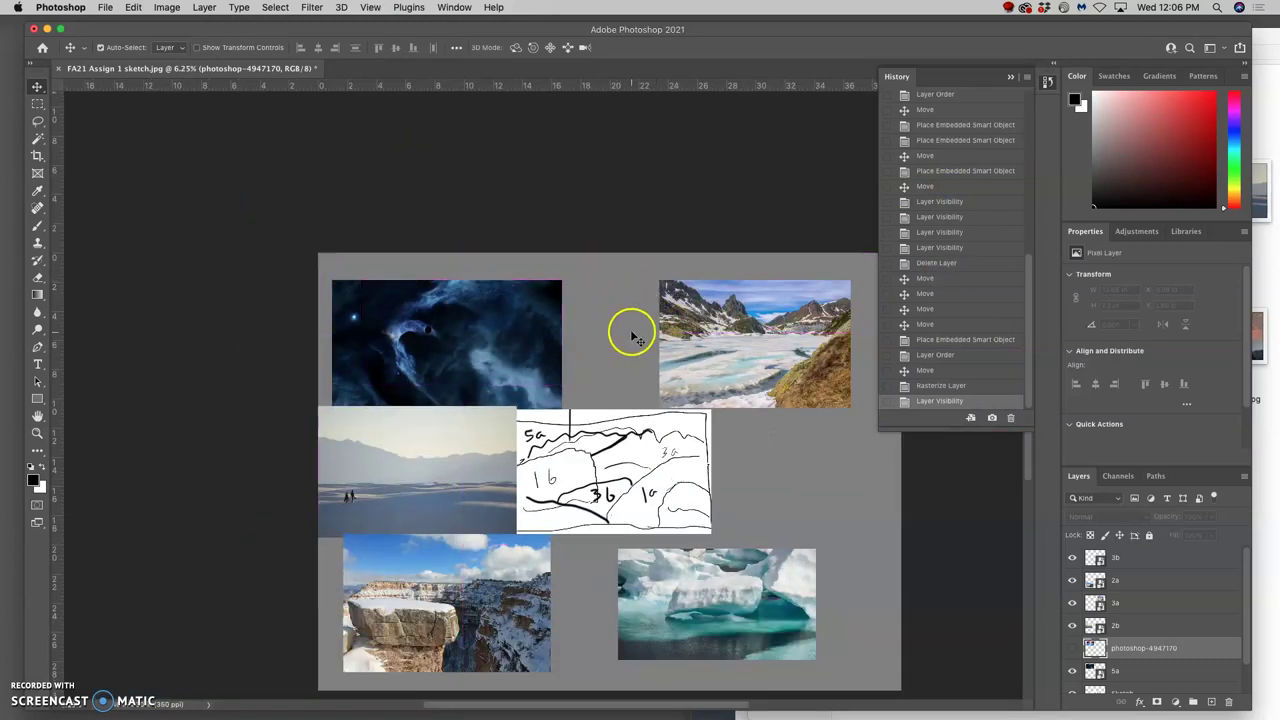
click(1072, 648)
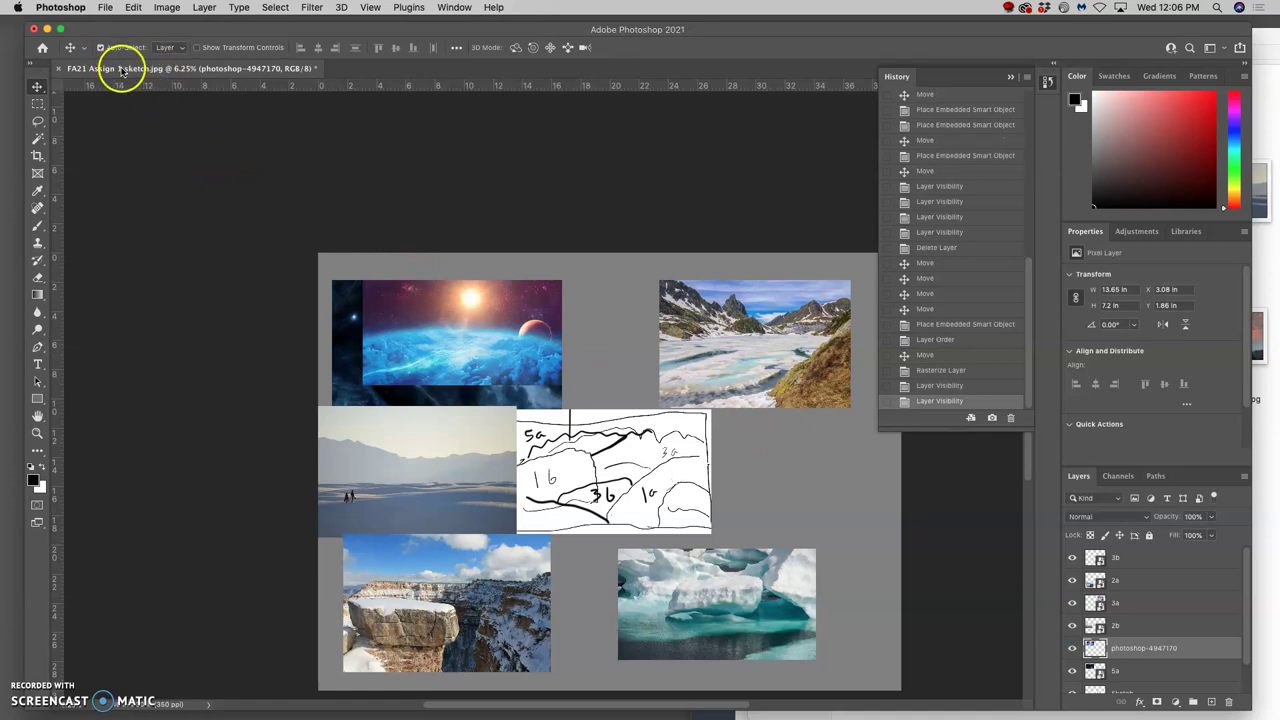
- Save As a Photoshop file named with the student's name plus 'Assign 1 Fantasy Landscape'
click(108, 8)
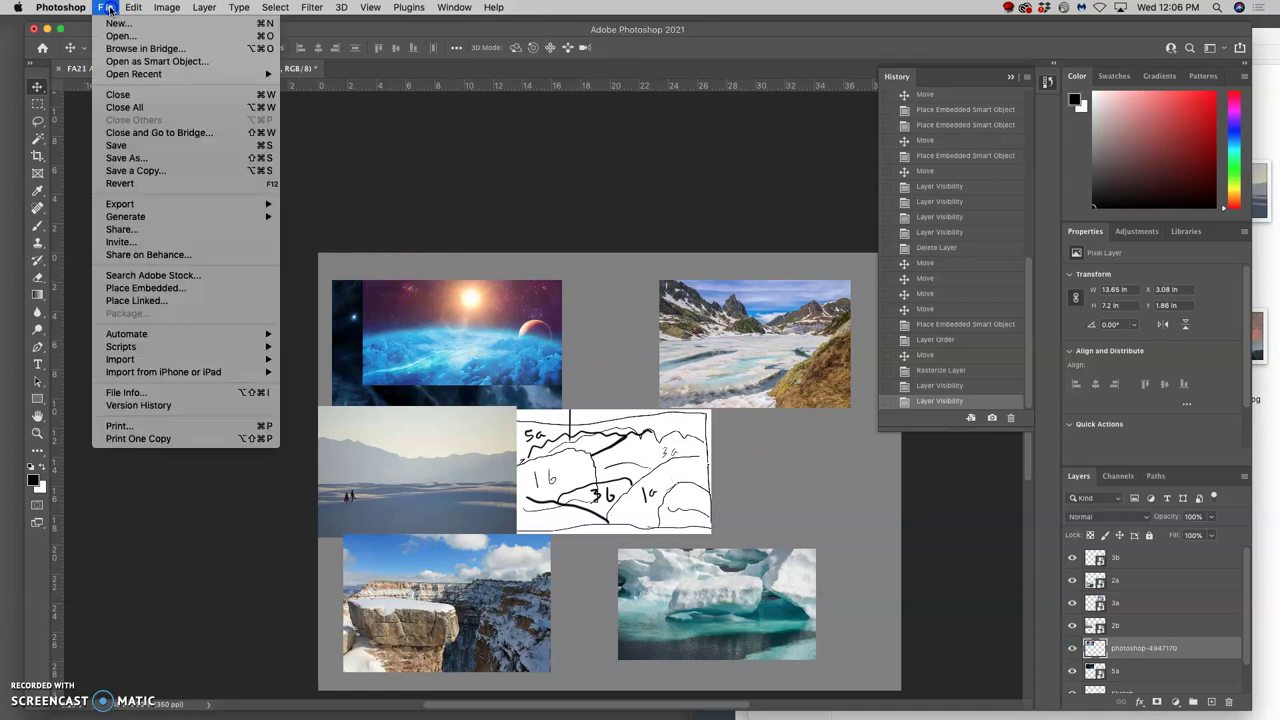
click(131, 159)
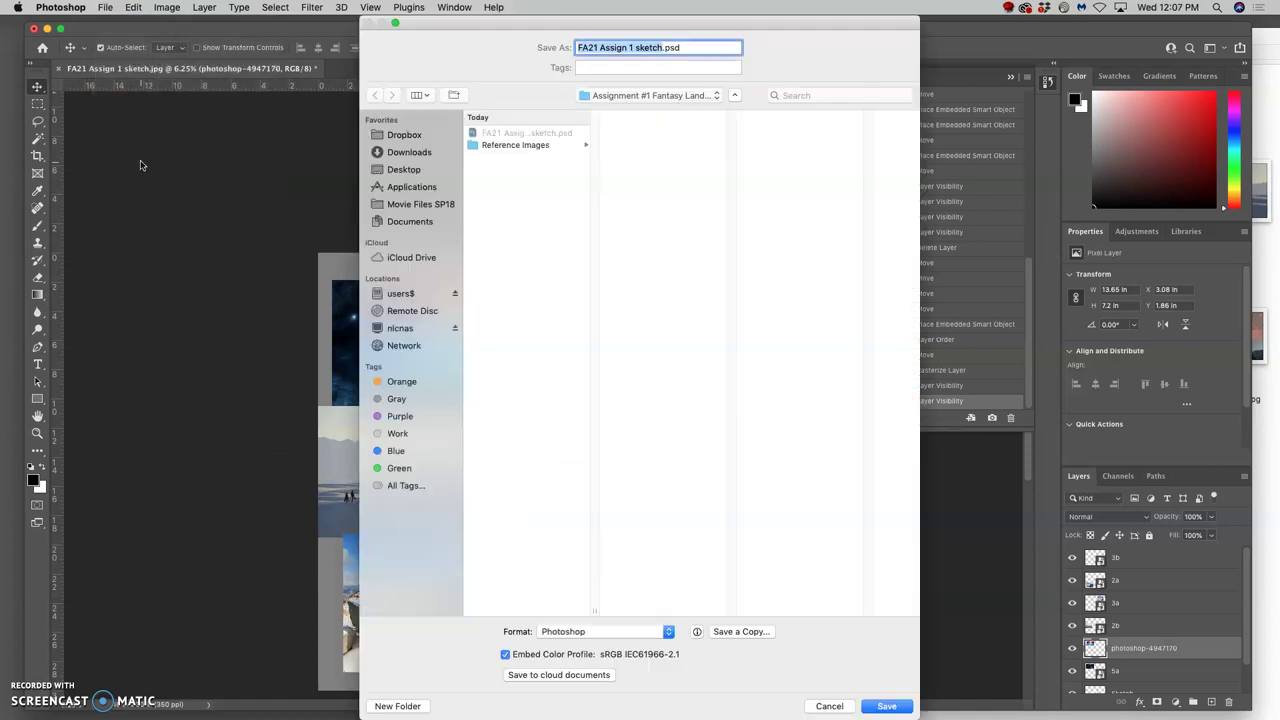
click(628, 50)
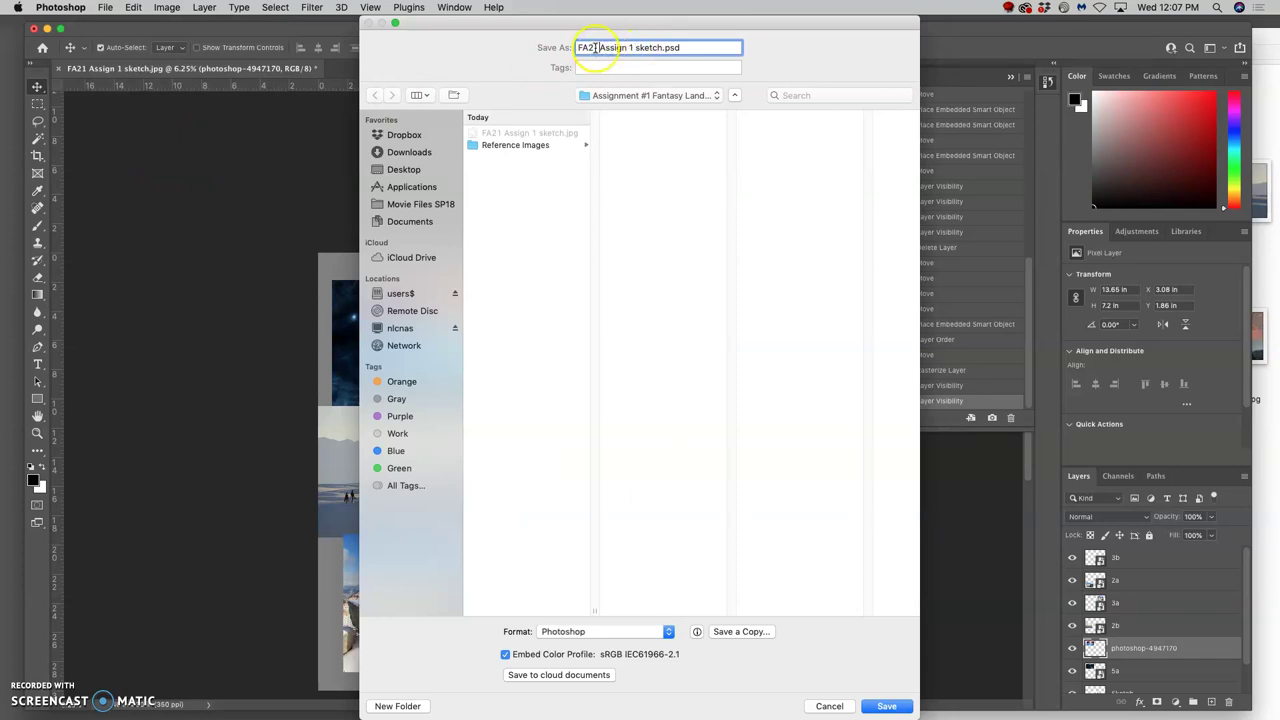
text(Karl Assign 1 Fantasy Landscape)
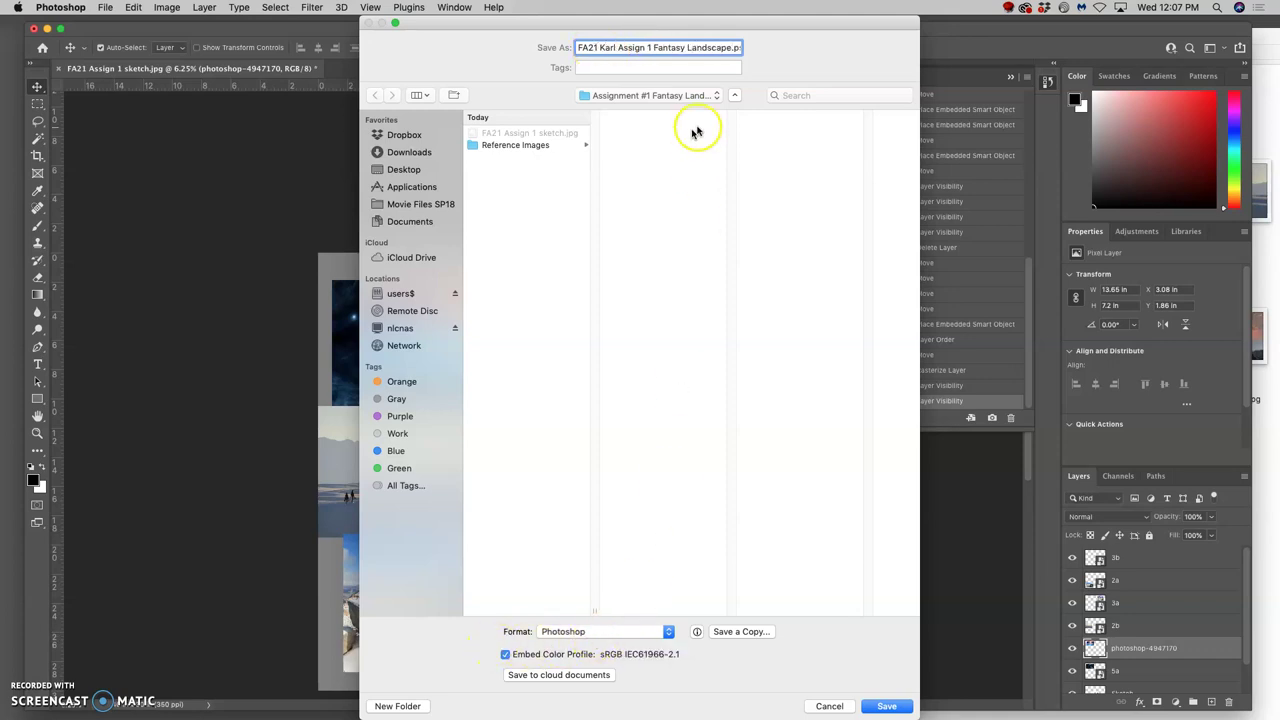
drag(722, 48, 755, 50)
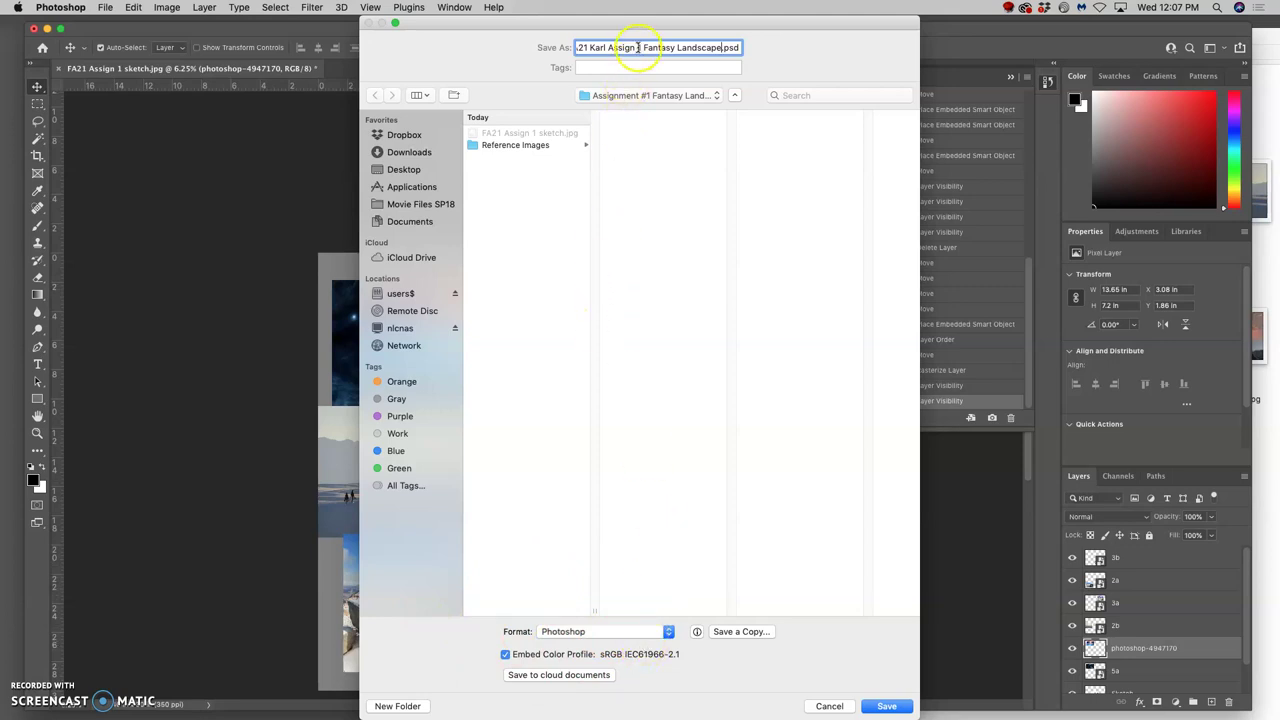
drag(636, 47, 588, 49)
click(592, 47)
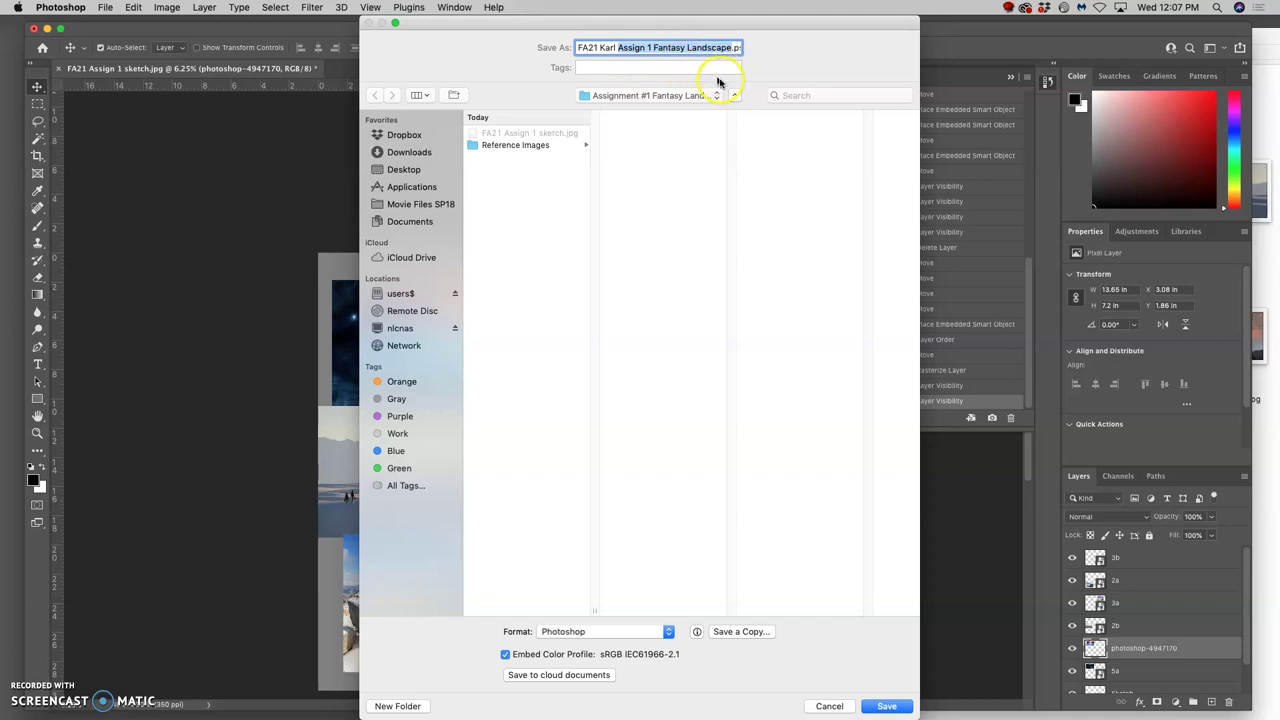
click(897, 707)
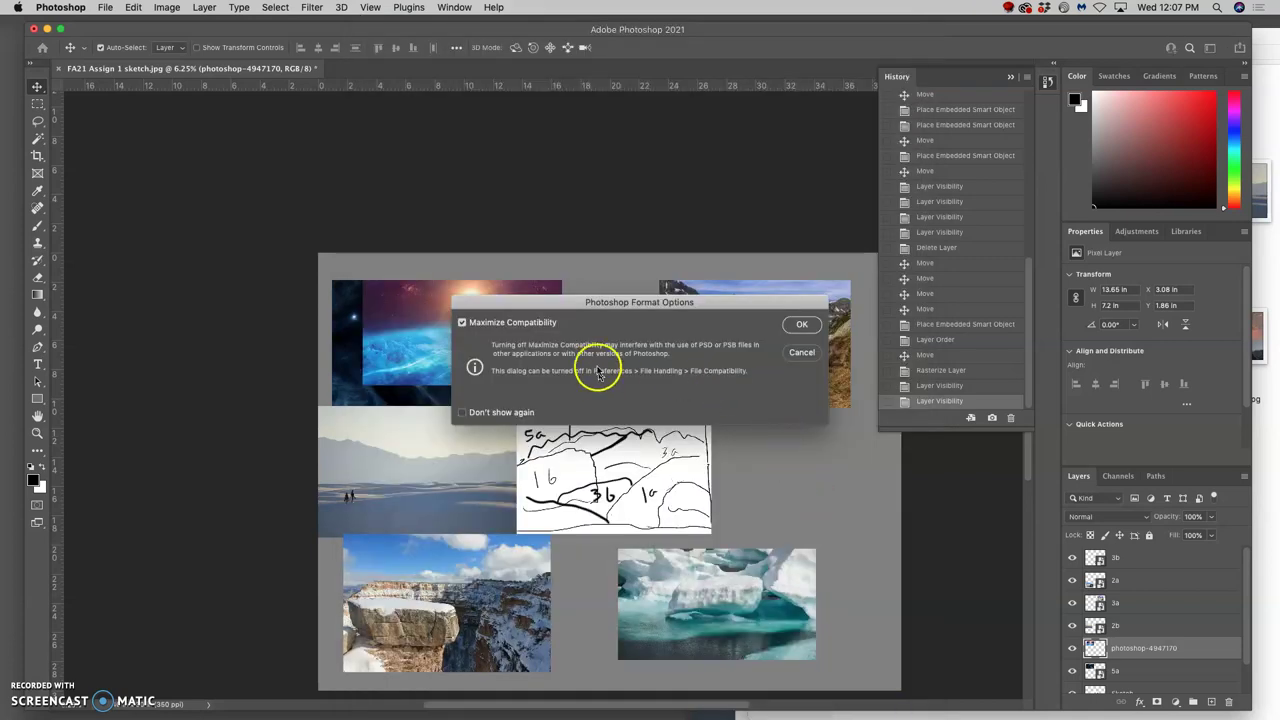
- Keep Maximize Compatibility on, tick Don't show again, and finish saving the .psd
drag(610, 307, 578, 124)
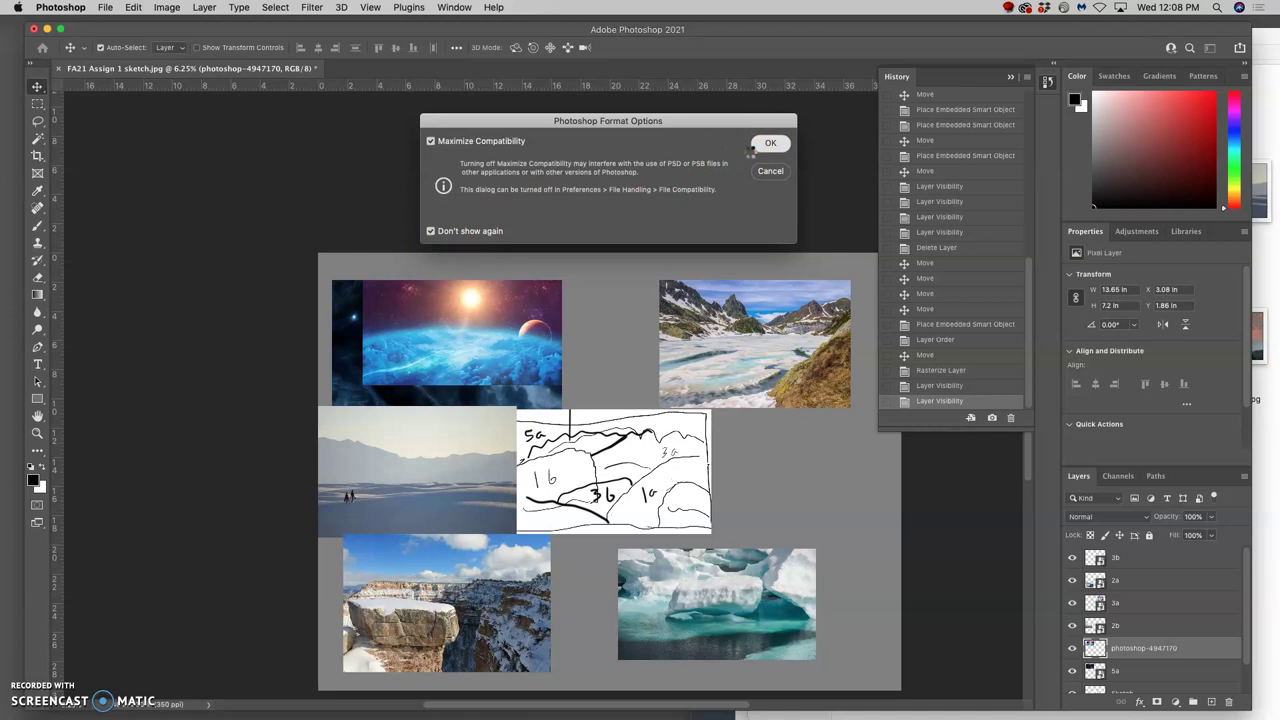
click(766, 144)
click(710, 197)
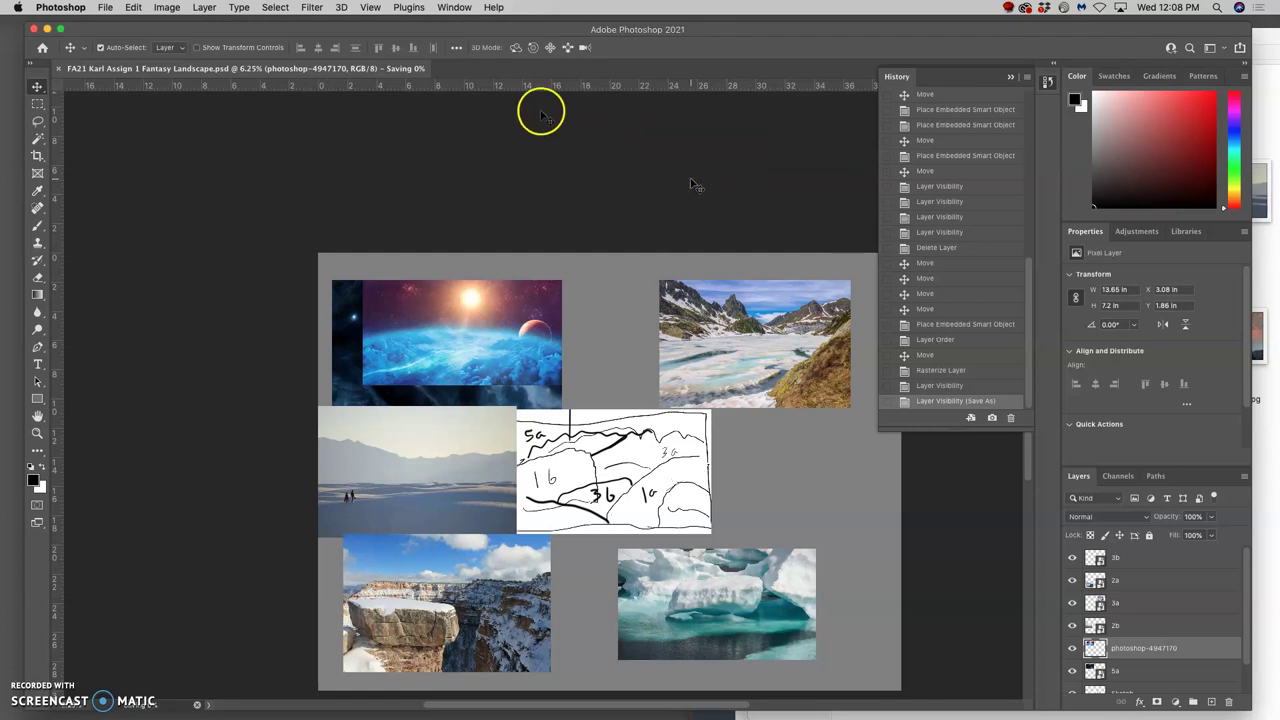
click(103, 7)
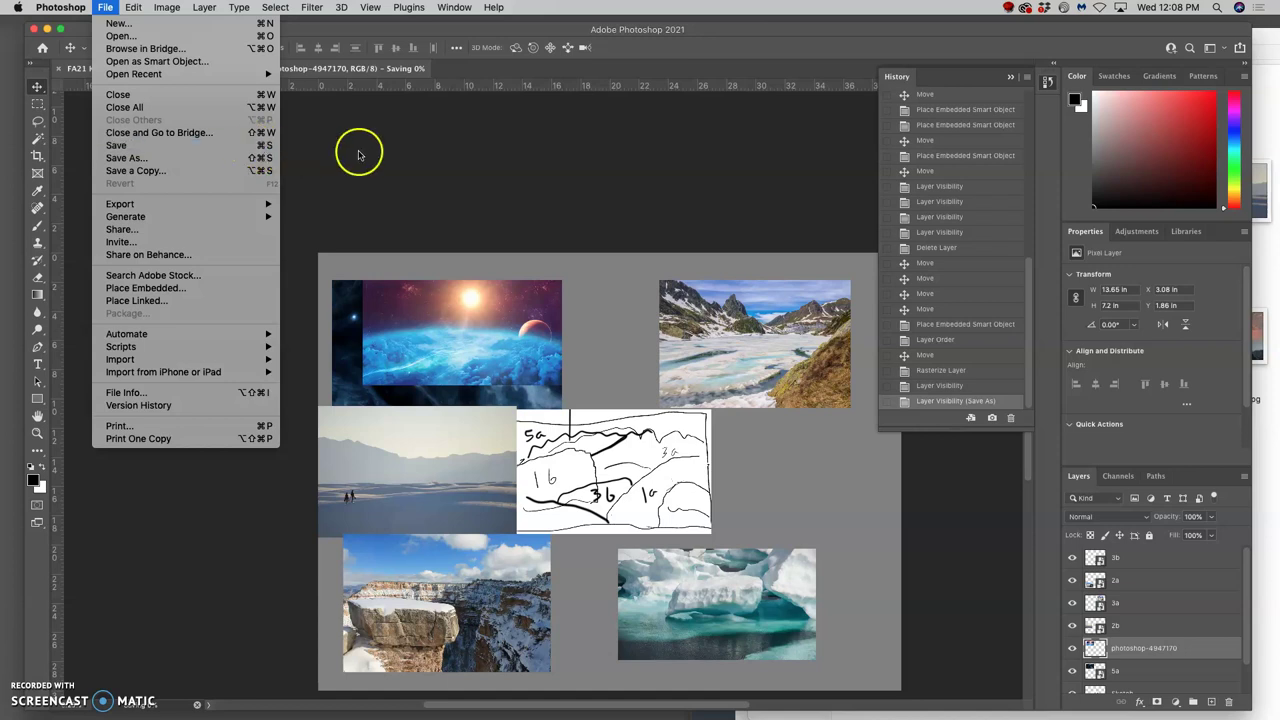
click(359, 155)
- In Finder's assignment folder, give the Fantasy Landscape PSD a Green tag, then return to Photoshop
click(1273, 241)
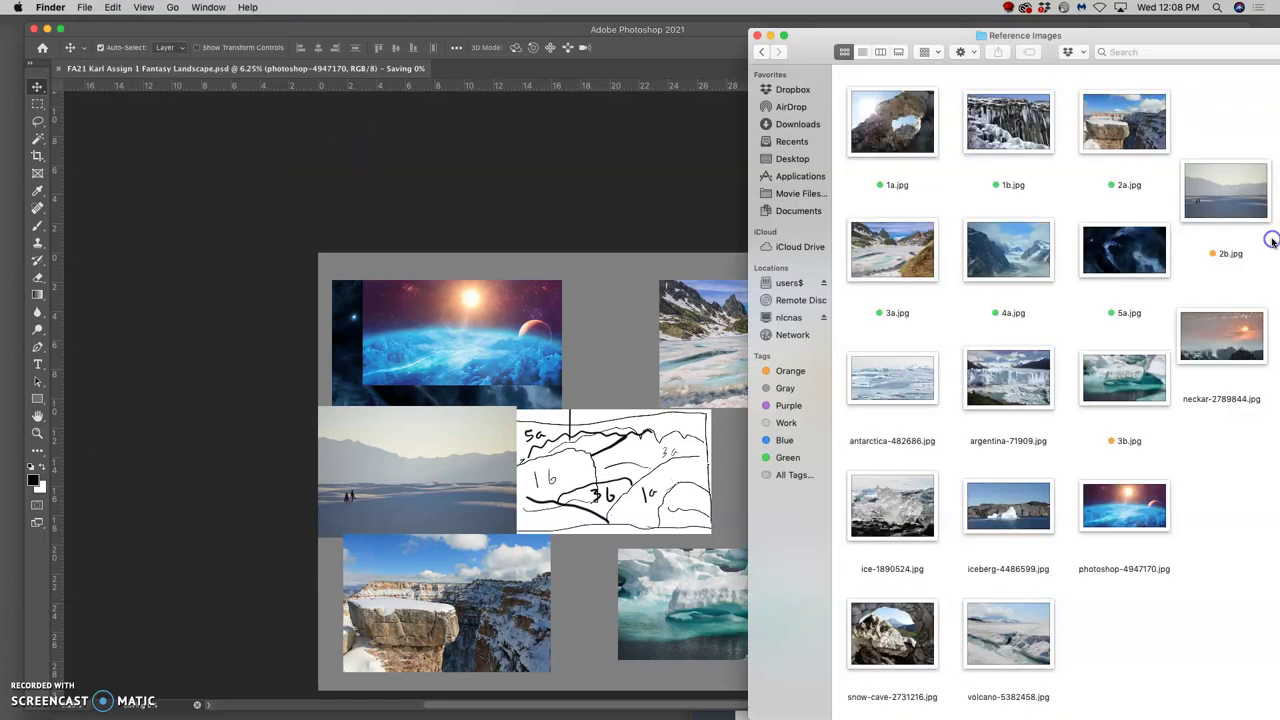
click(762, 52)
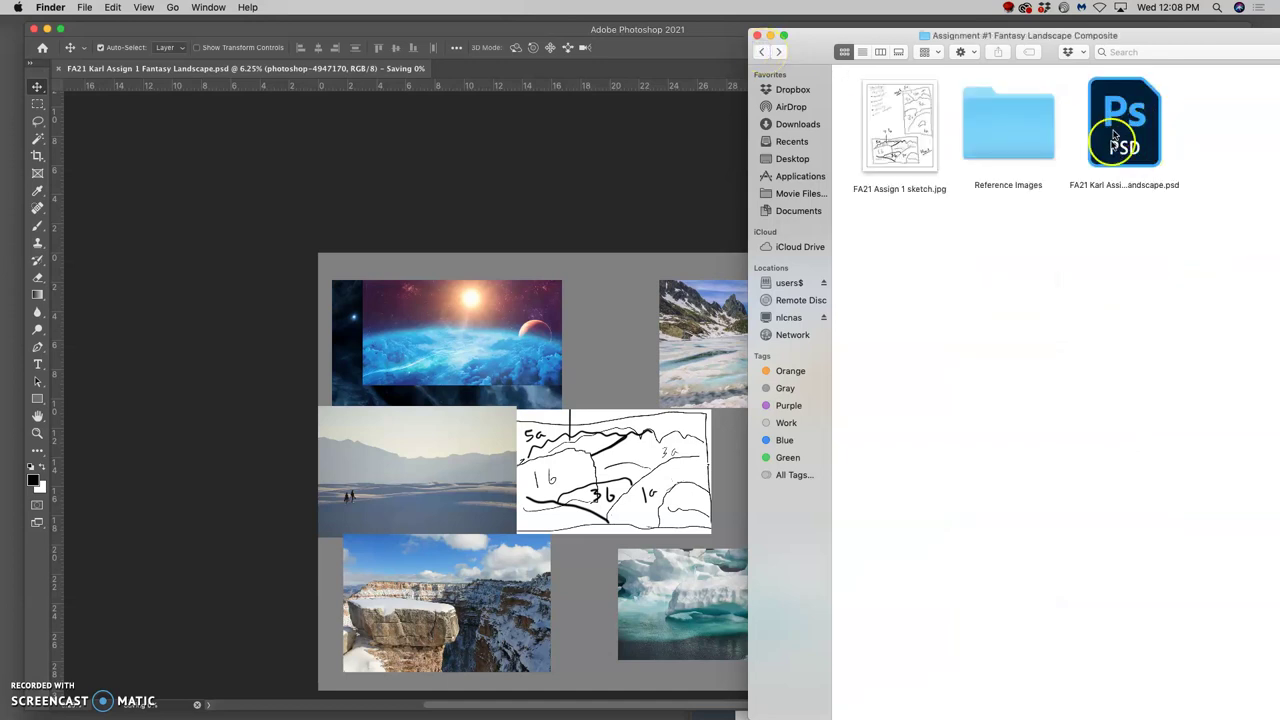
click(1128, 186)
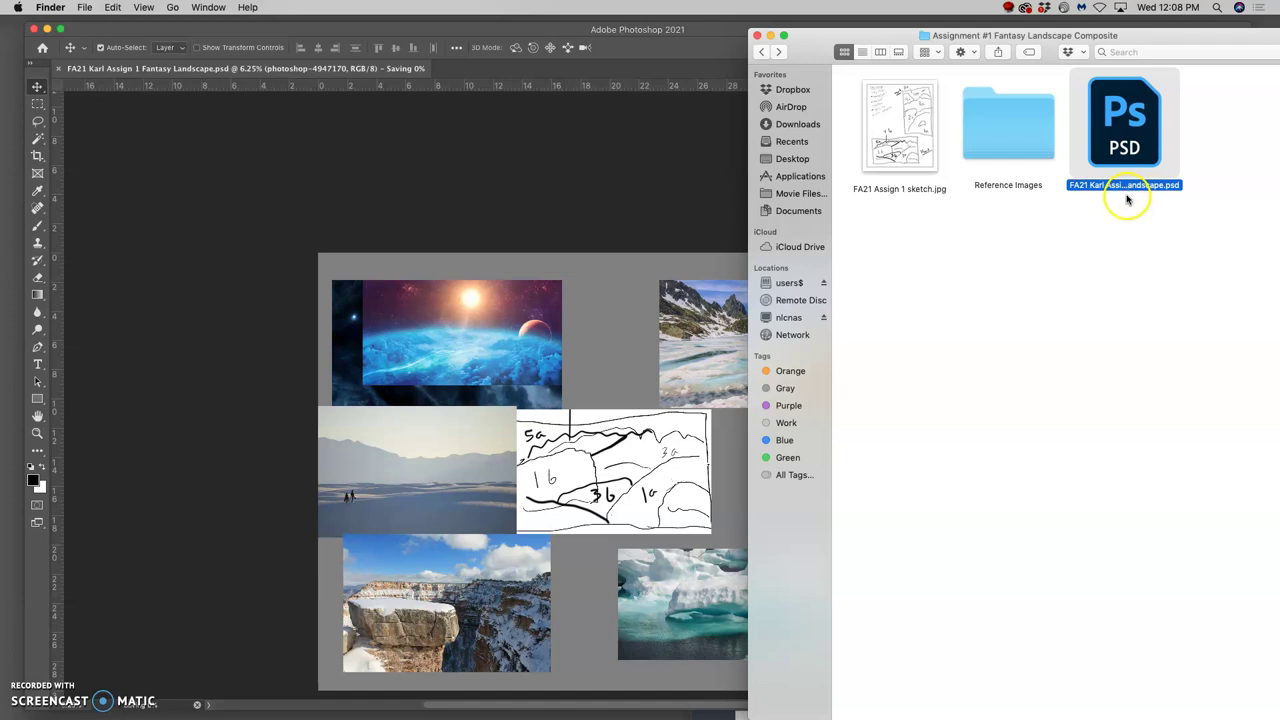
right_click(1127, 195)
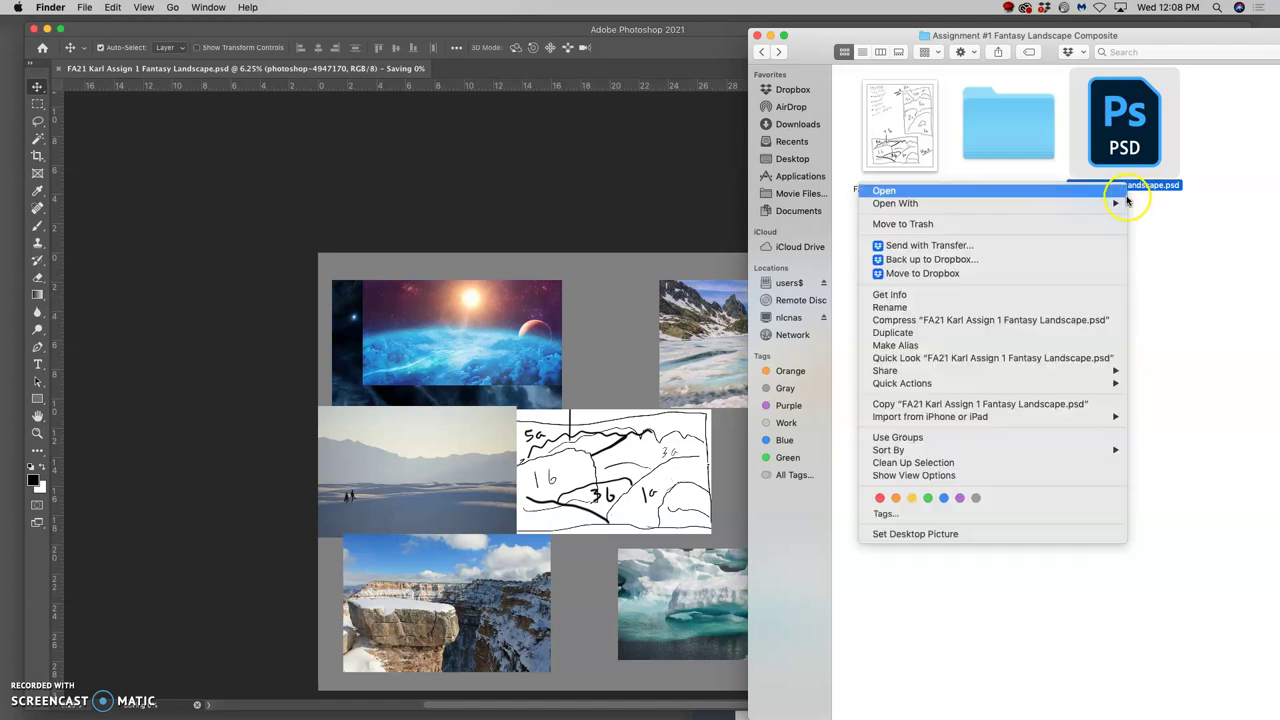
click(928, 498)
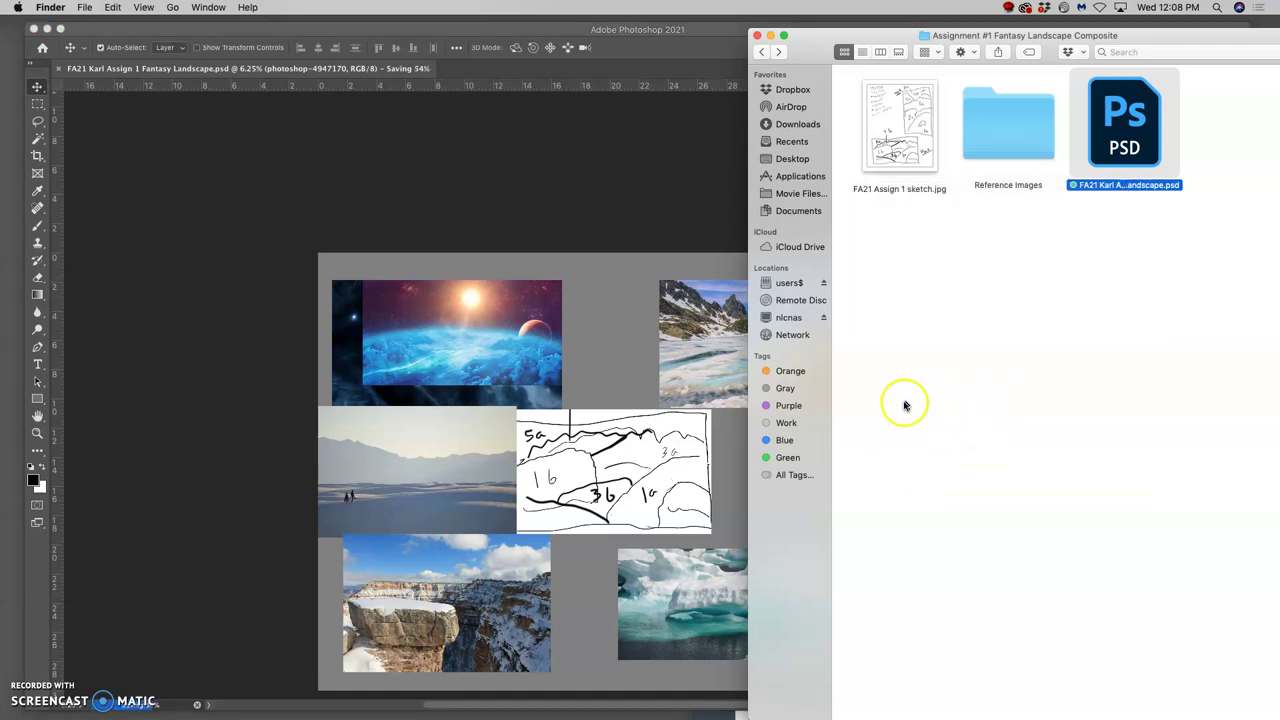
click(596, 337)
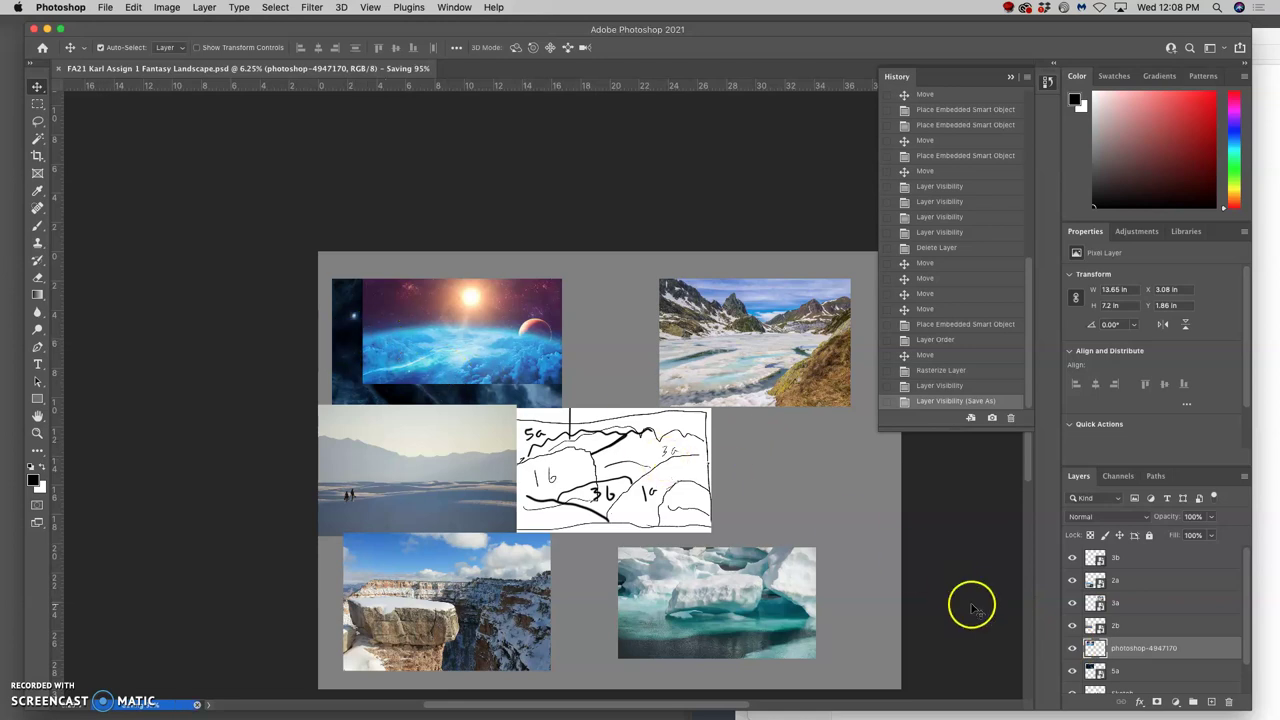
- Toggle the space image layer off and back on to compare
click(1072, 648)
click(1072, 648)
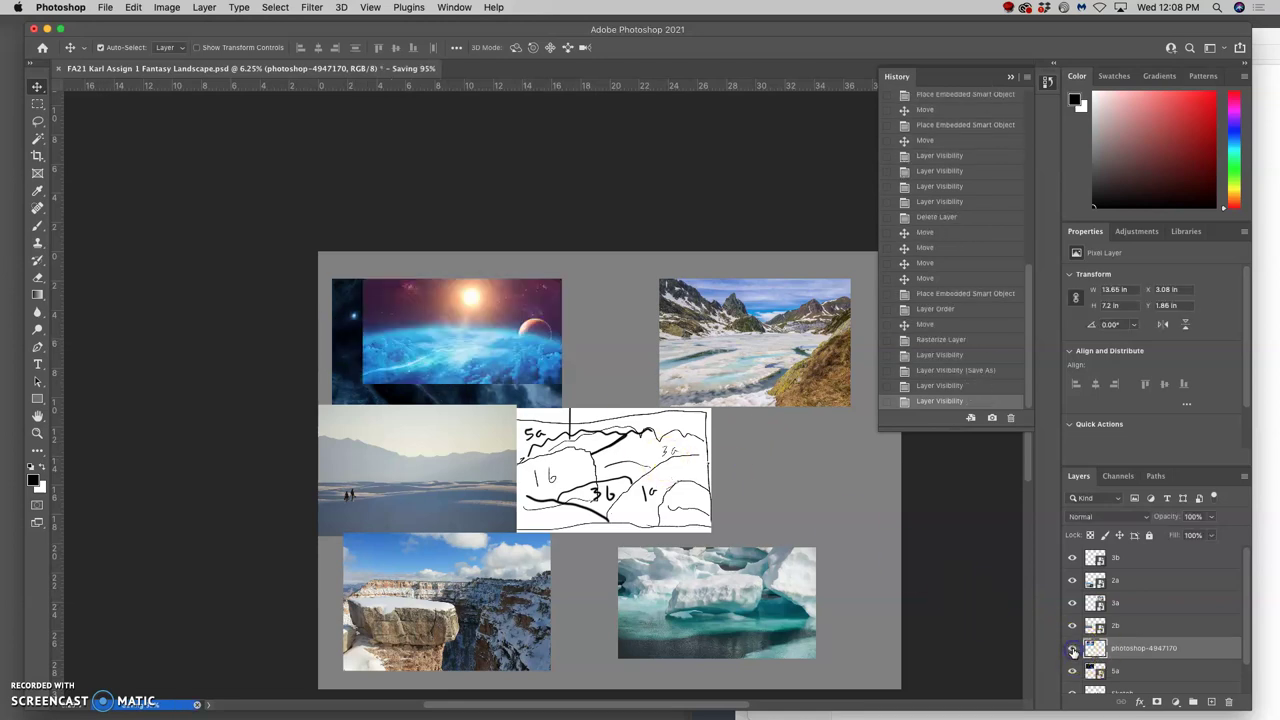
scroll(1135, 645, down, 2)
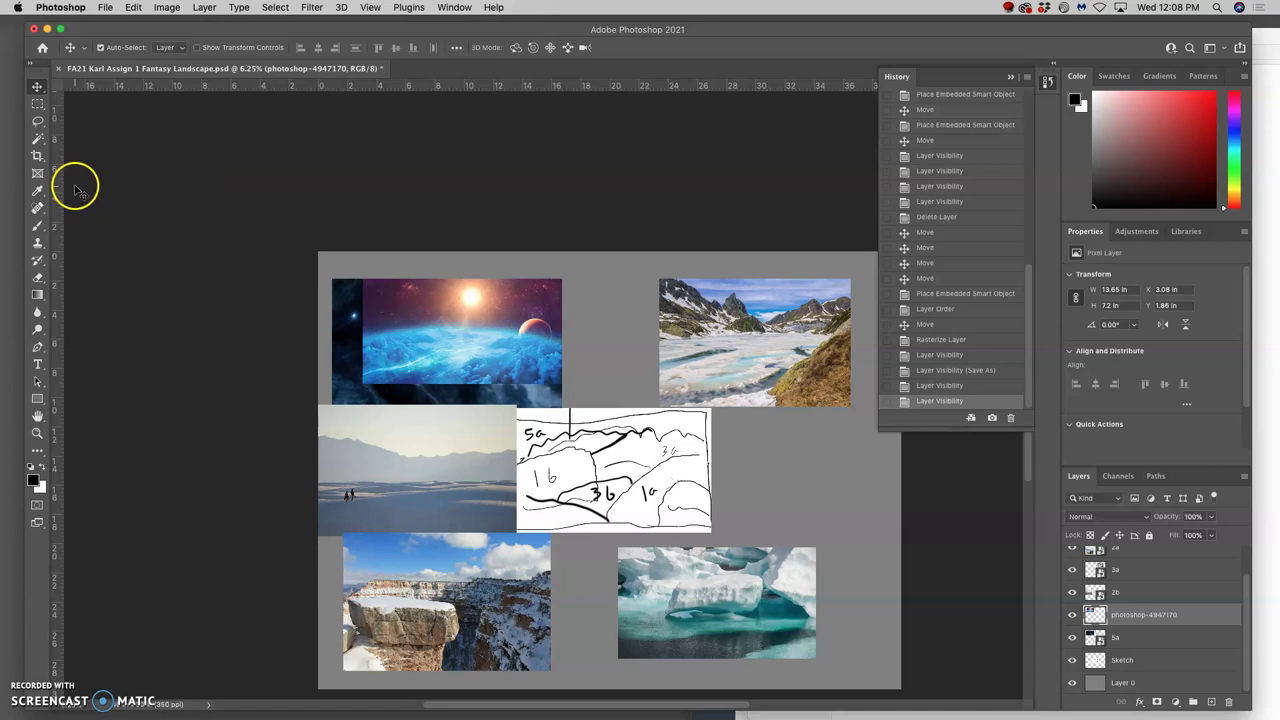
- Set the Eraser tool to a 1040 px brush with 0% hardness
click(38, 281)
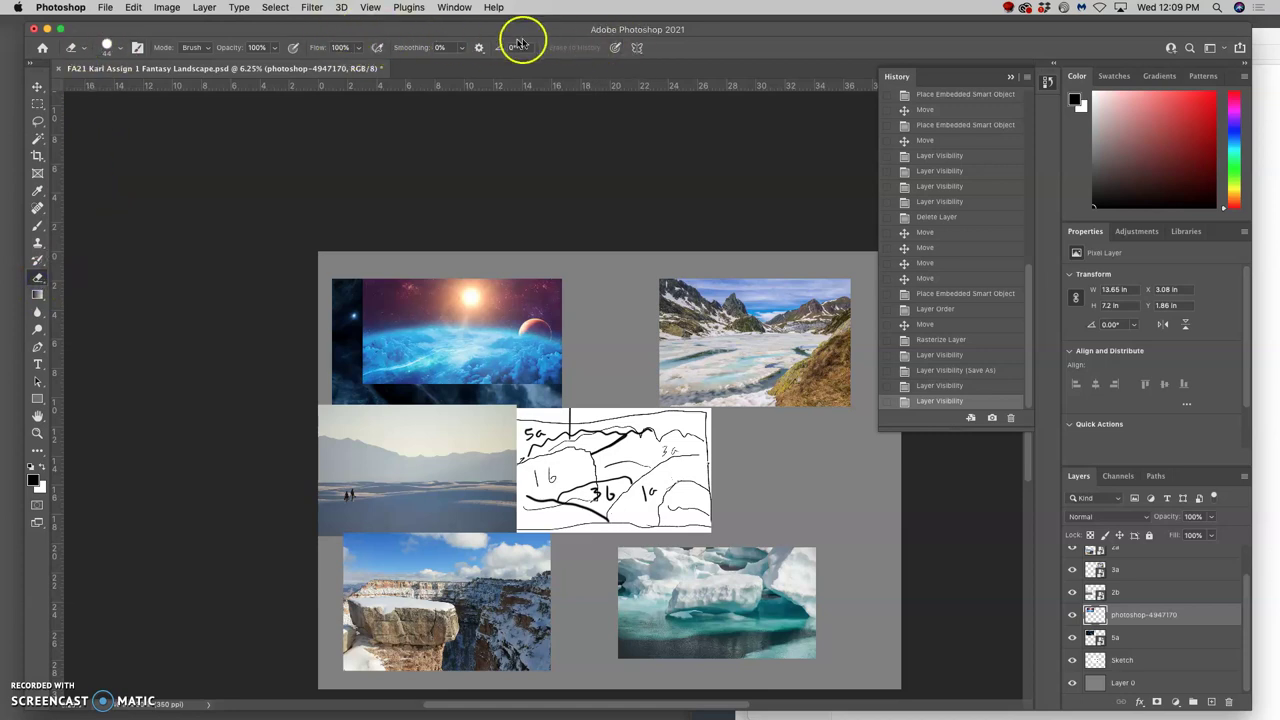
click(119, 47)
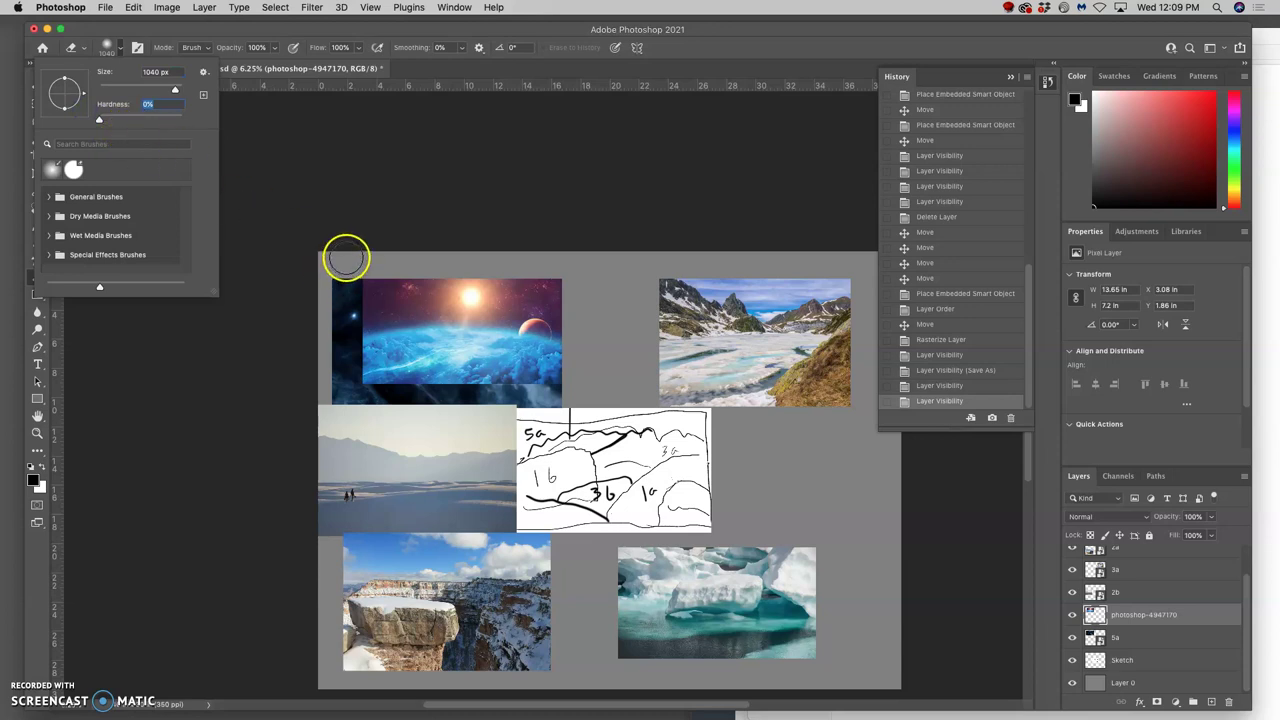
click(371, 243)
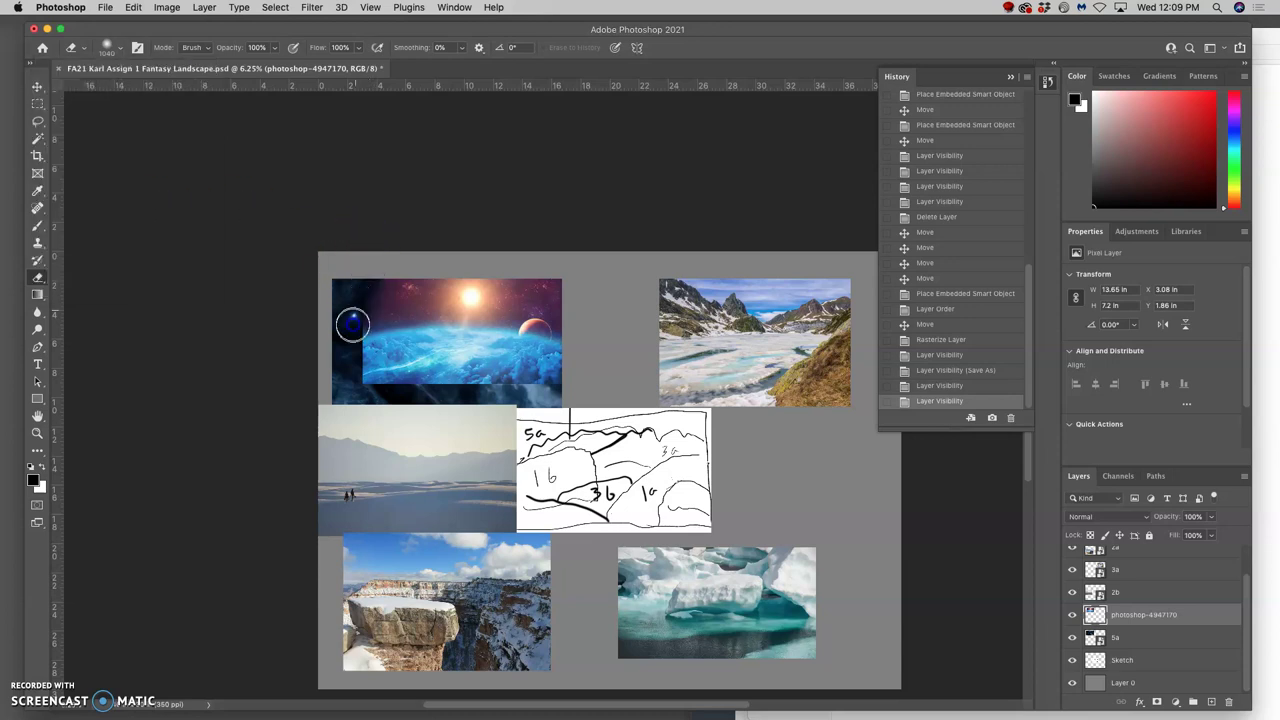
- Erase the sun-and-planet image's lower part and top-left edge to reveal the clouds beneath
click(360, 382)
scroll(362, 377, up, 1)
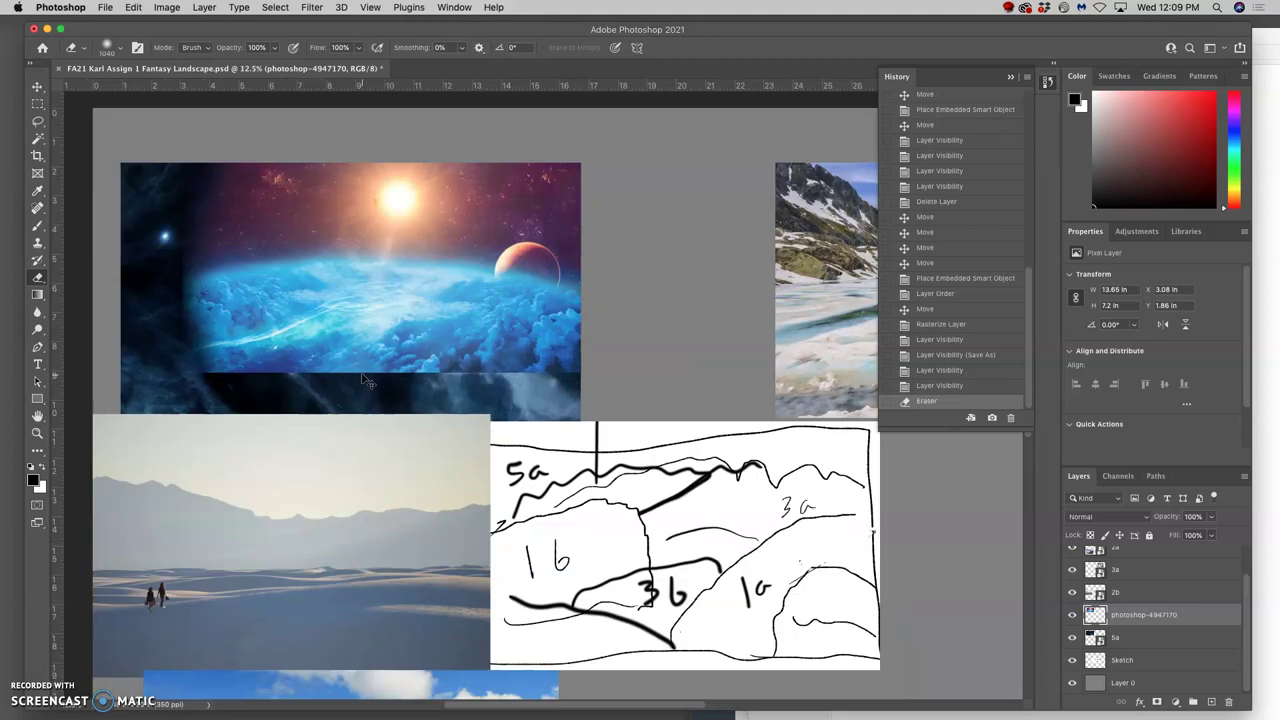
scroll(352, 360, up, 1)
scroll(334, 311, up, 2)
scroll(334, 311, left, 2)
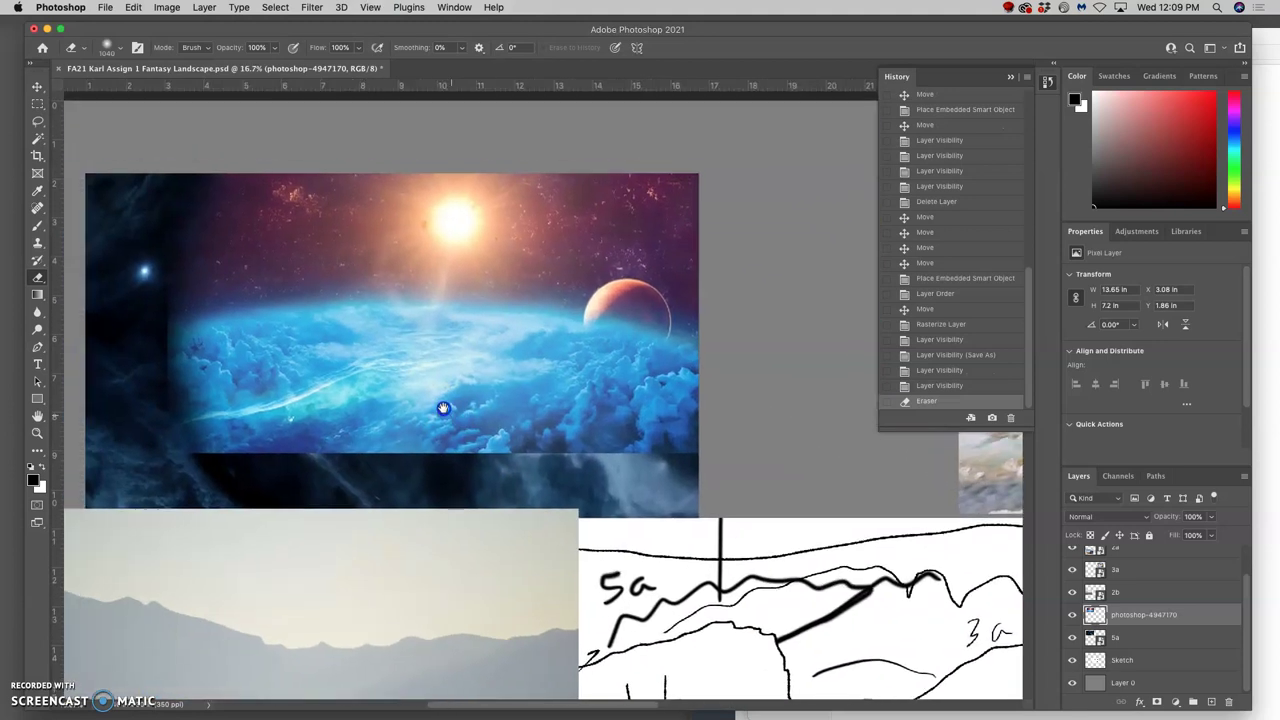
mouse_move(538, 388)
mouse_down()
mouse_move(734, 428)
mouse_move(724, 444)
mouse_move(679, 451)
mouse_move(538, 446)
mouse_move(478, 464)
mouse_move(458, 445)
mouse_move(351, 459)
mouse_move(364, 458)
mouse_move(312, 443)
mouse_move(267, 455)
mouse_move(192, 422)
mouse_move(174, 433)
mouse_move(133, 297)
mouse_move(185, 205)
mouse_up()
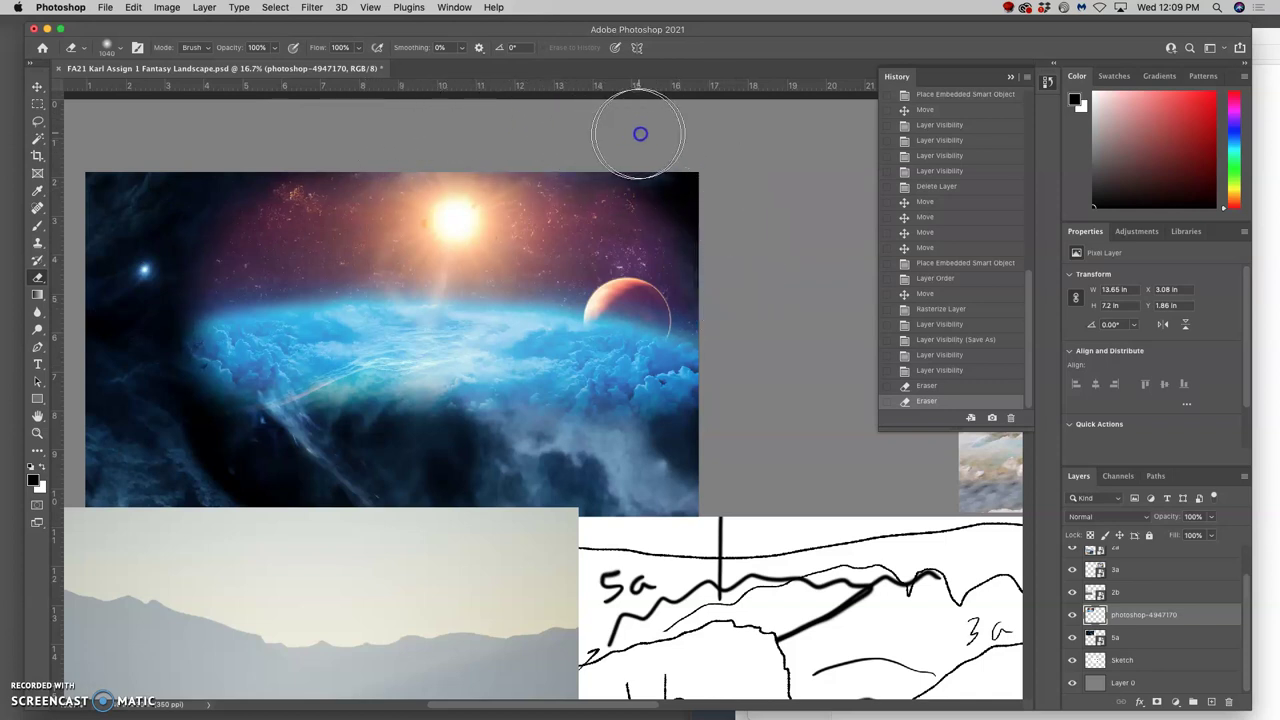
click(250, 173)
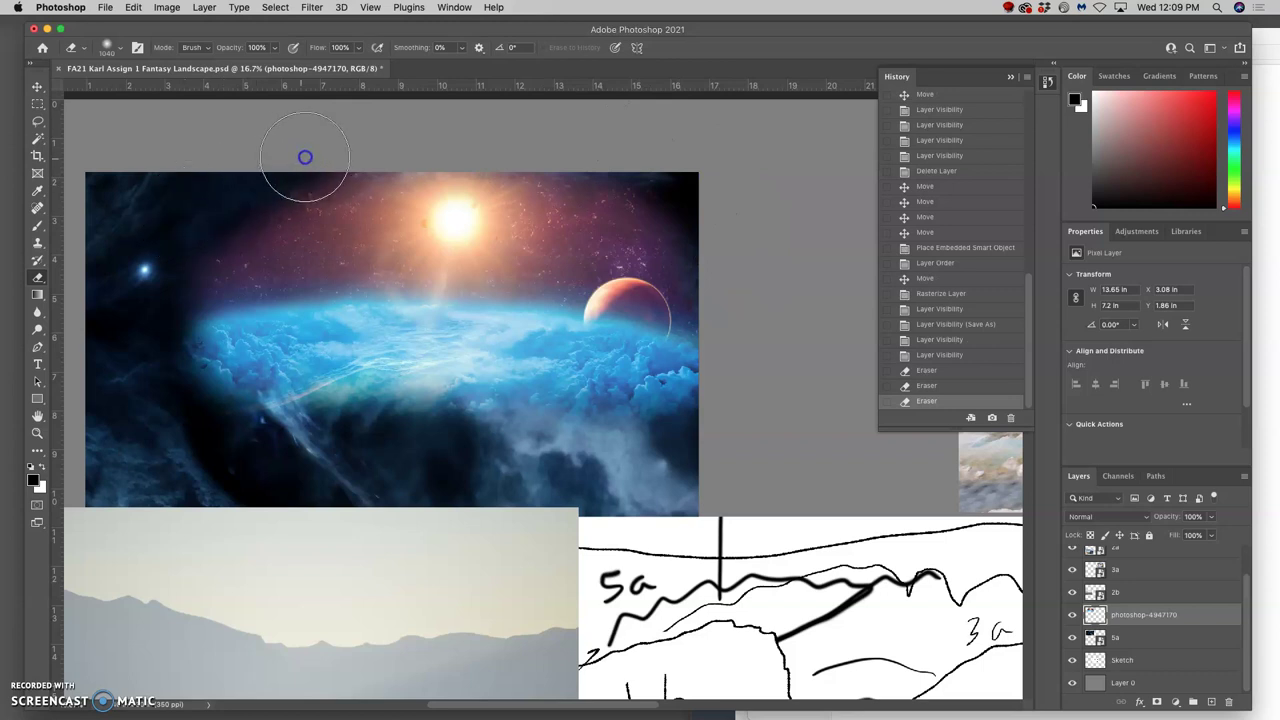
click(323, 400)
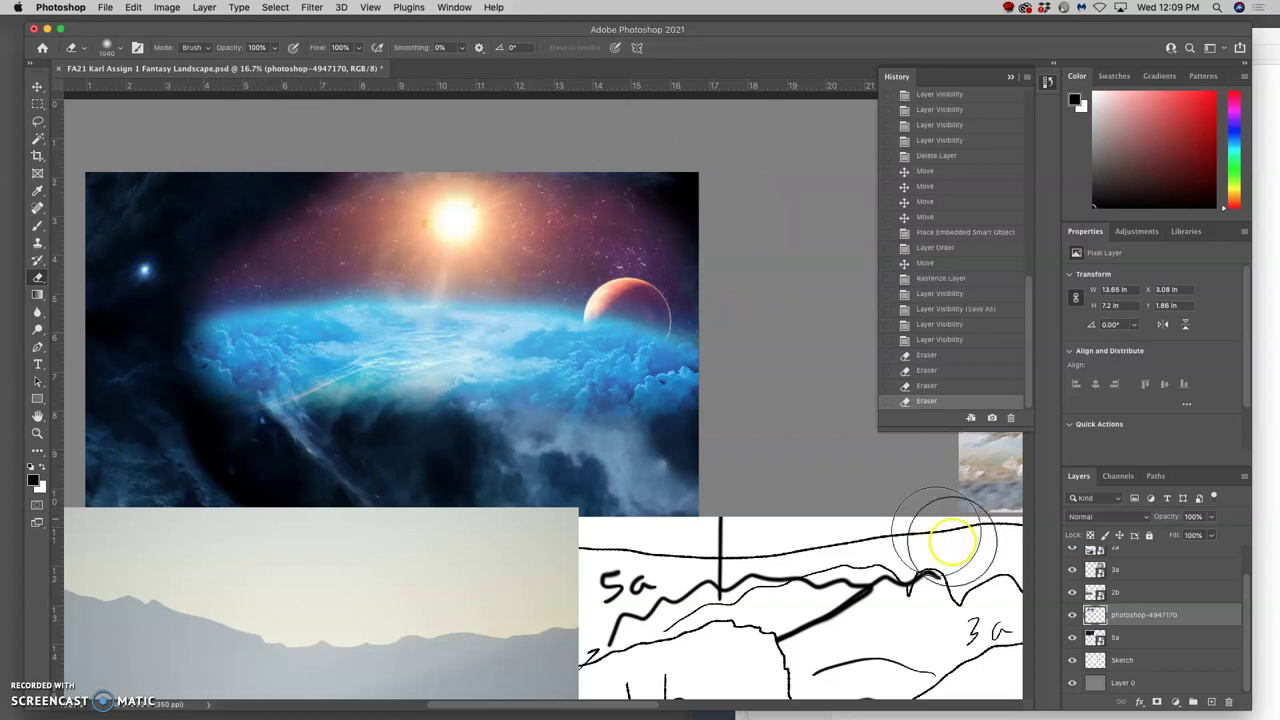
- With layer 5a hidden, fade the right, top, lower-left and lower edges, then restore 5a and opacity
click(1073, 640)
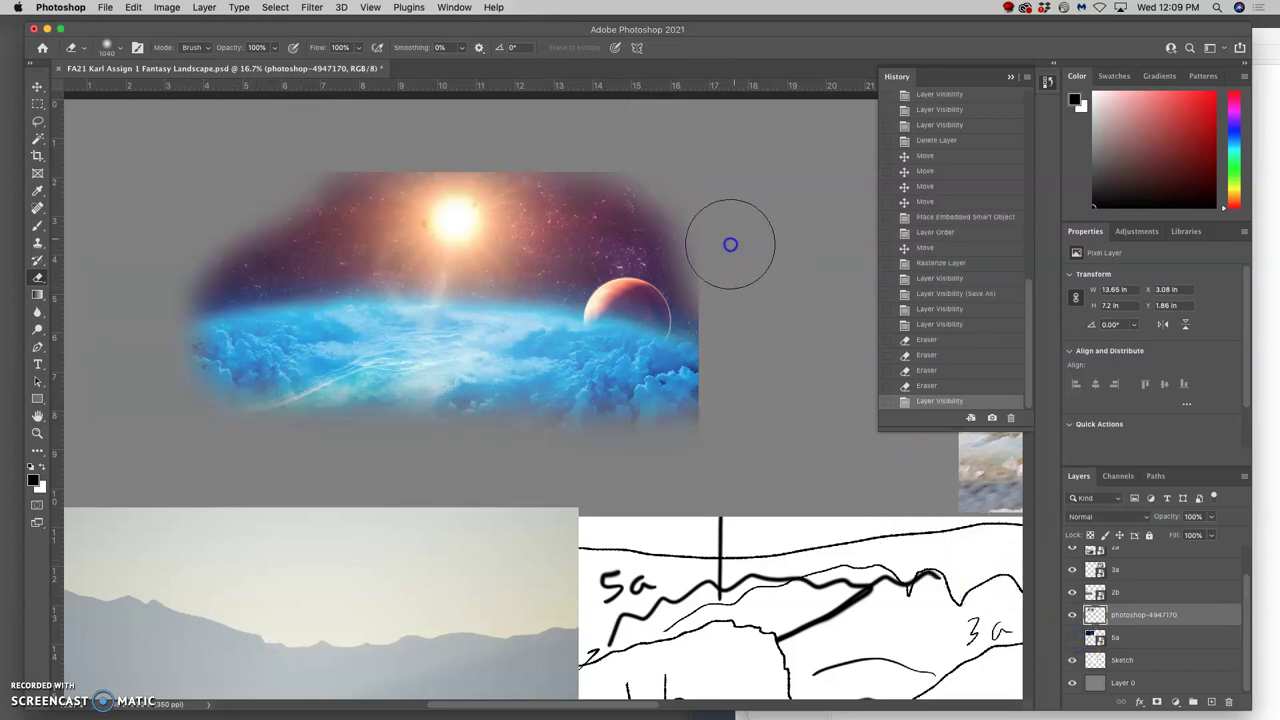
mouse_move(740, 320)
mouse_down()
mouse_move(712, 446)
mouse_move(743, 320)
mouse_up()
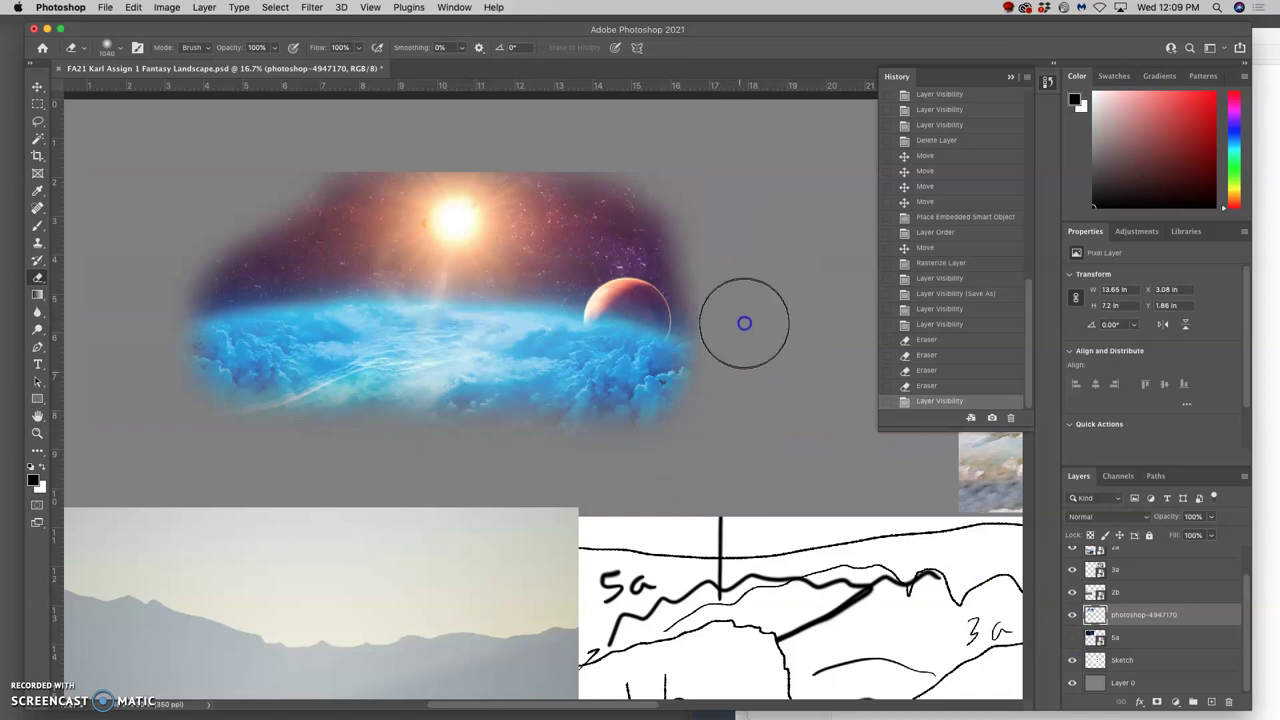
mouse_move(689, 163)
mouse_down()
mouse_move(543, 129)
mouse_move(294, 149)
mouse_move(163, 254)
mouse_move(181, 406)
mouse_move(291, 451)
mouse_move(223, 409)
mouse_move(271, 429)
mouse_up()
drag(286, 163, 321, 153)
mouse_move(194, 320)
mouse_down()
mouse_move(265, 456)
mouse_move(236, 430)
mouse_move(268, 446)
mouse_move(471, 466)
mouse_up()
click(268, 446)
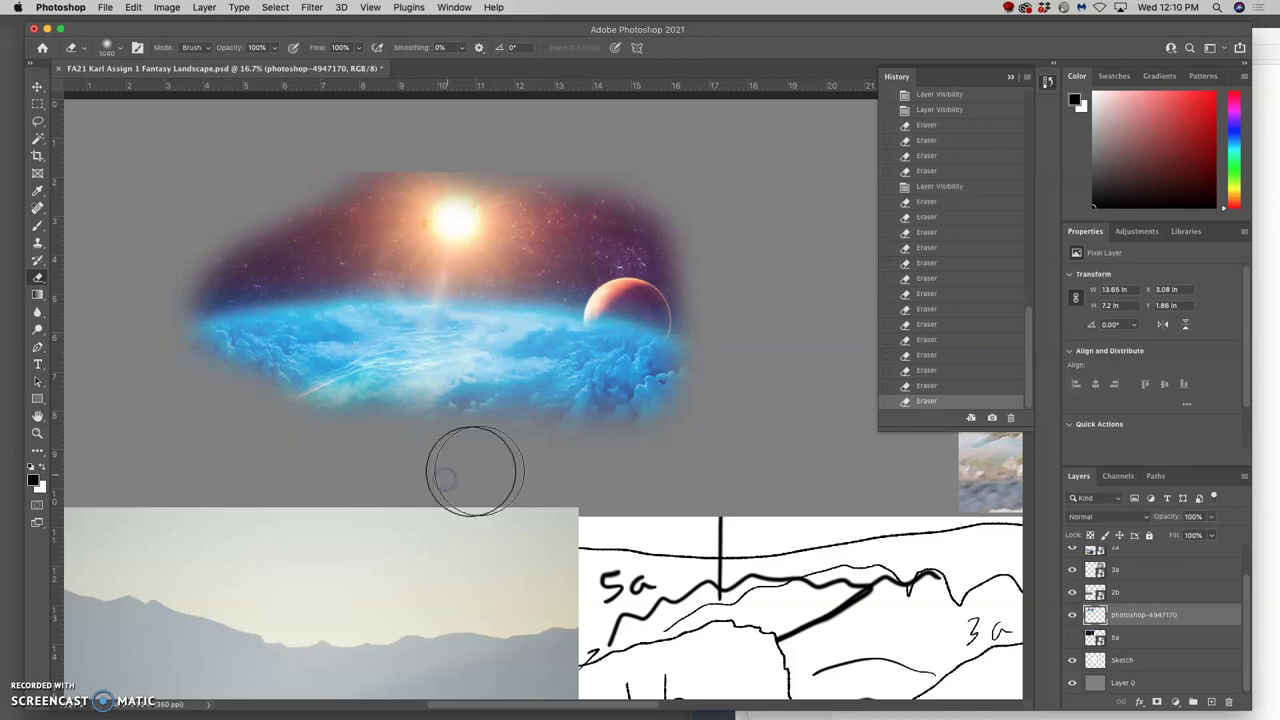
click(593, 460)
drag(593, 460, 650, 453)
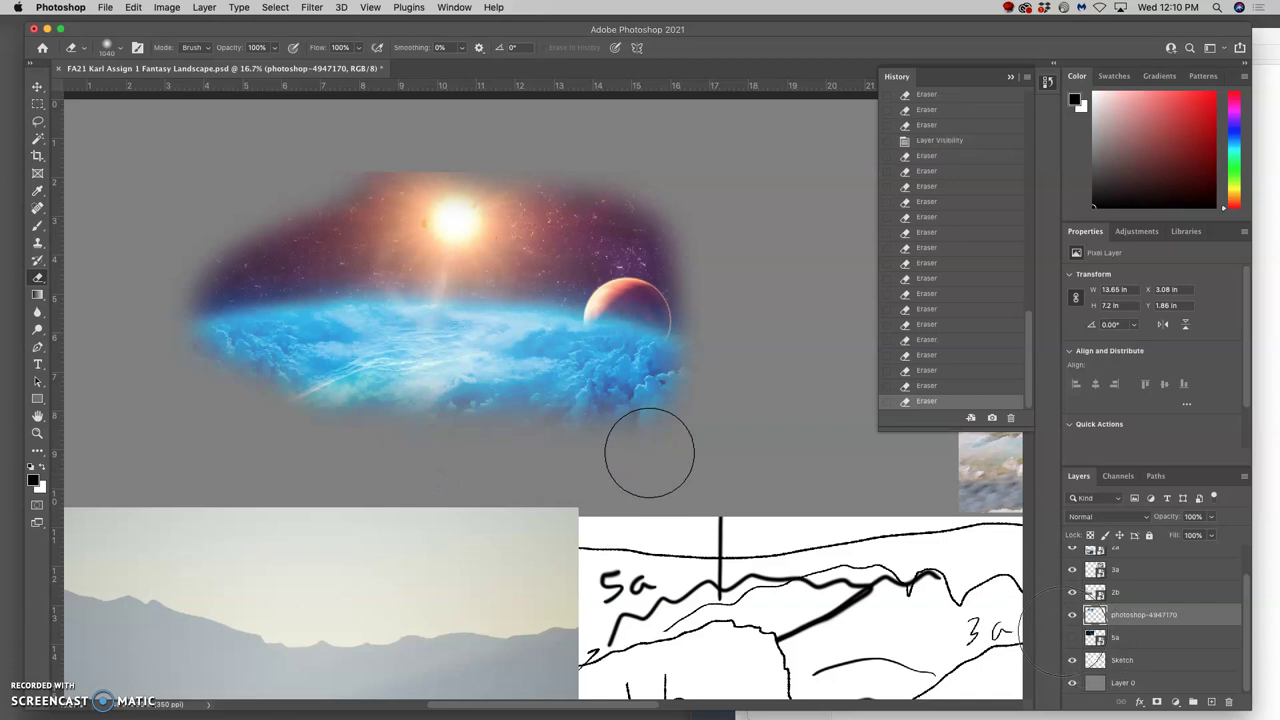
click(652, 453)
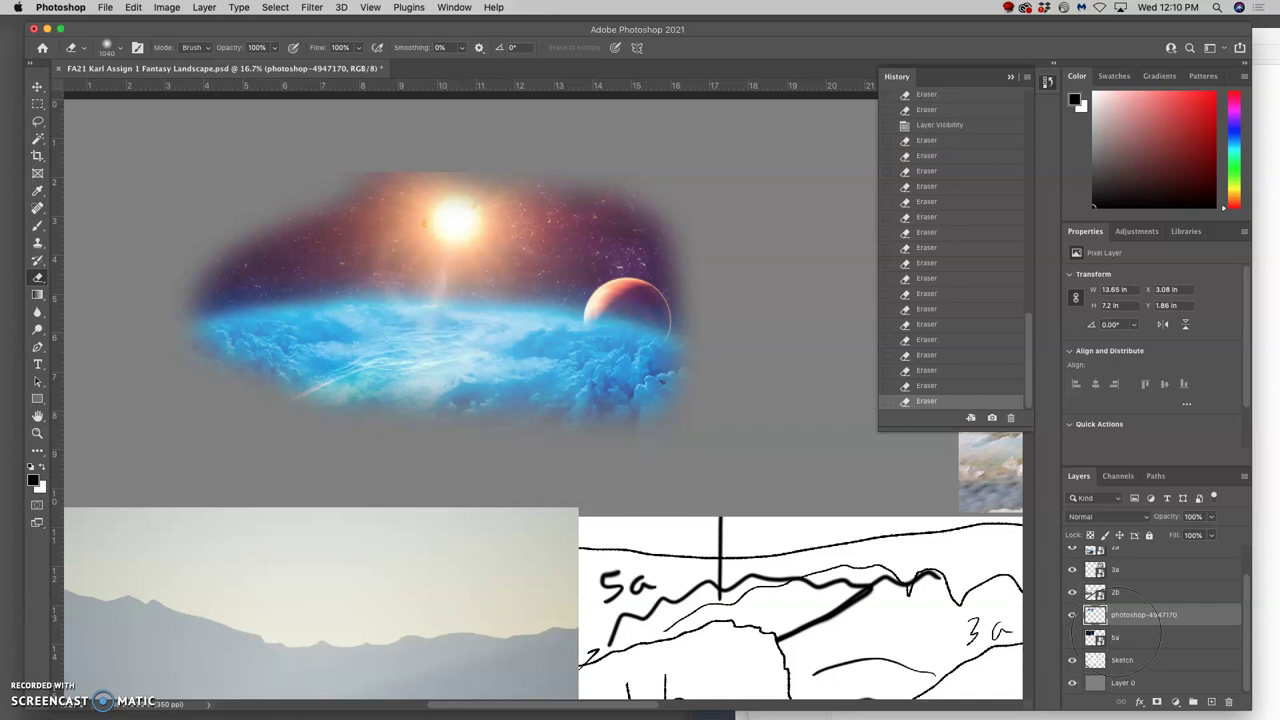
click(1088, 634)
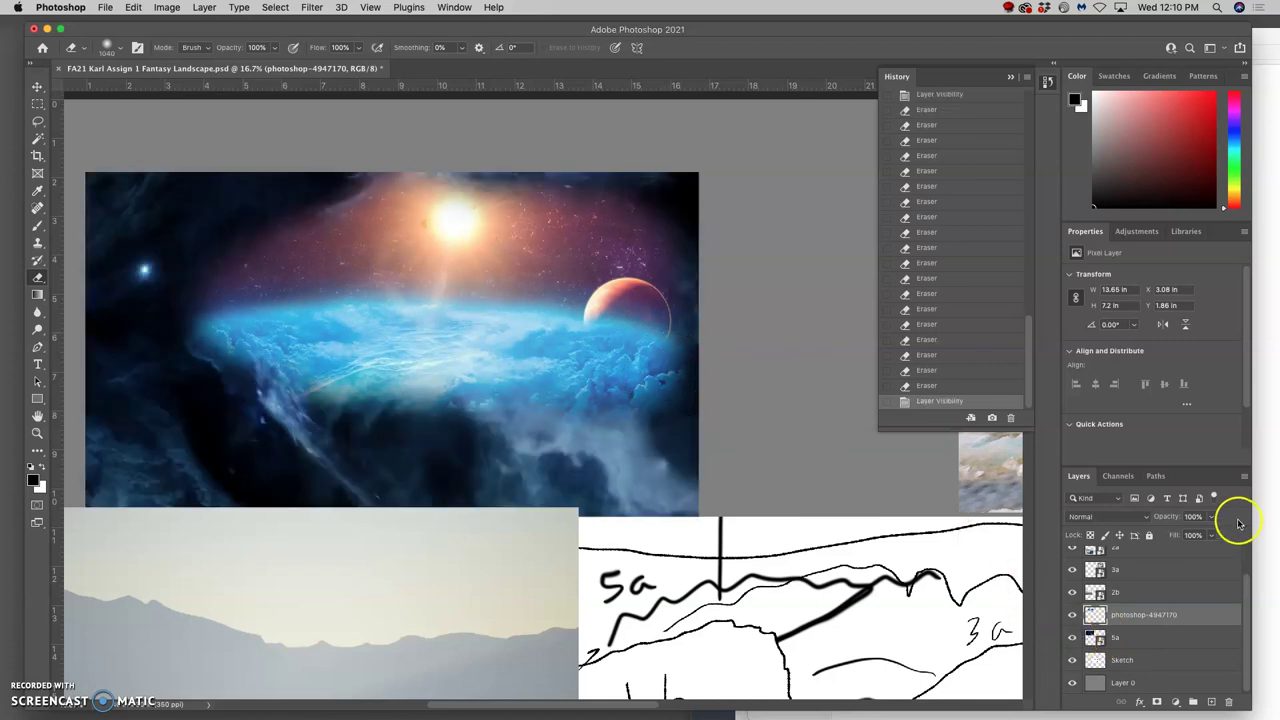
drag(1211, 535, 1183, 535)
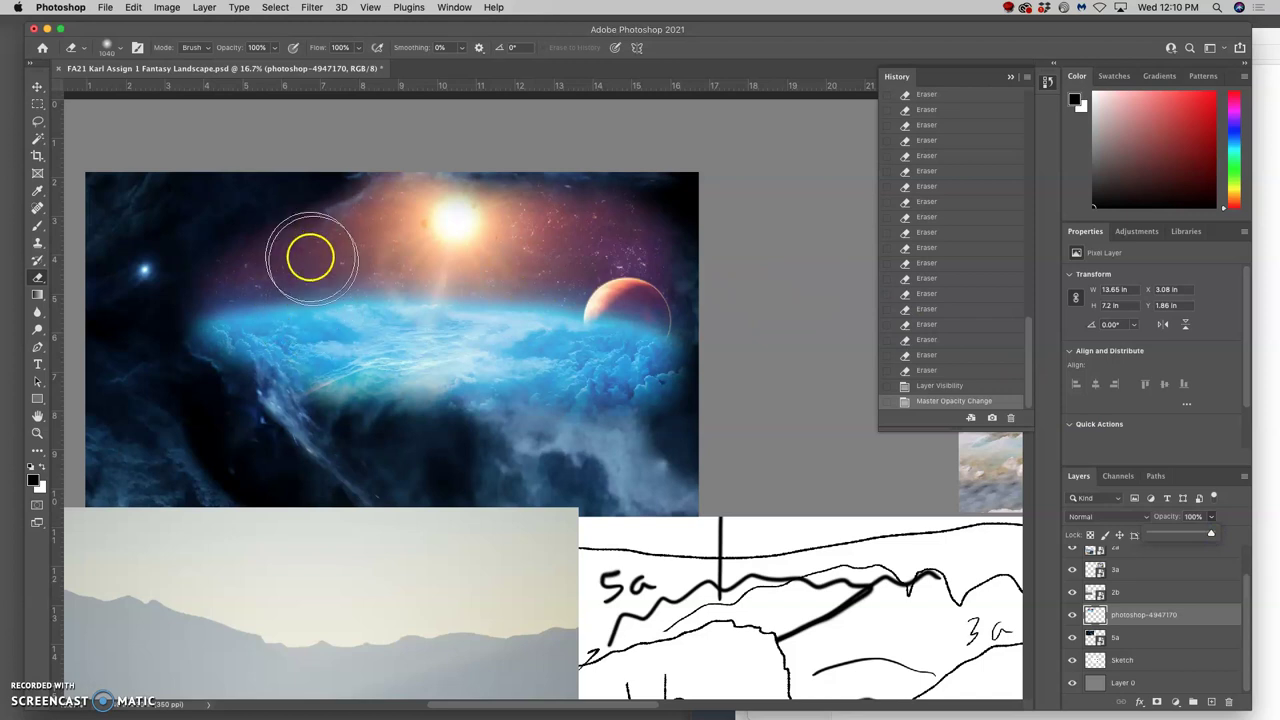
- At 50% eraser opacity, partly erase the lower-left wave, cliff, sky and clouds
click(276, 49)
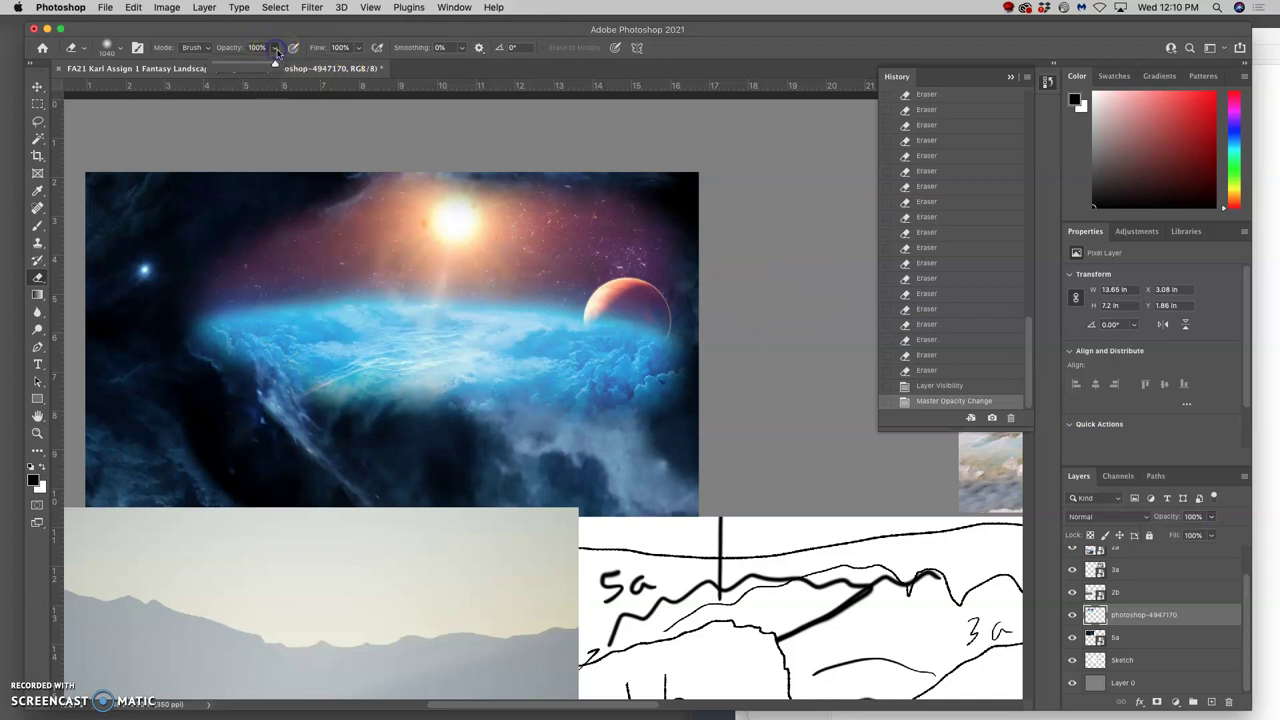
click(266, 65)
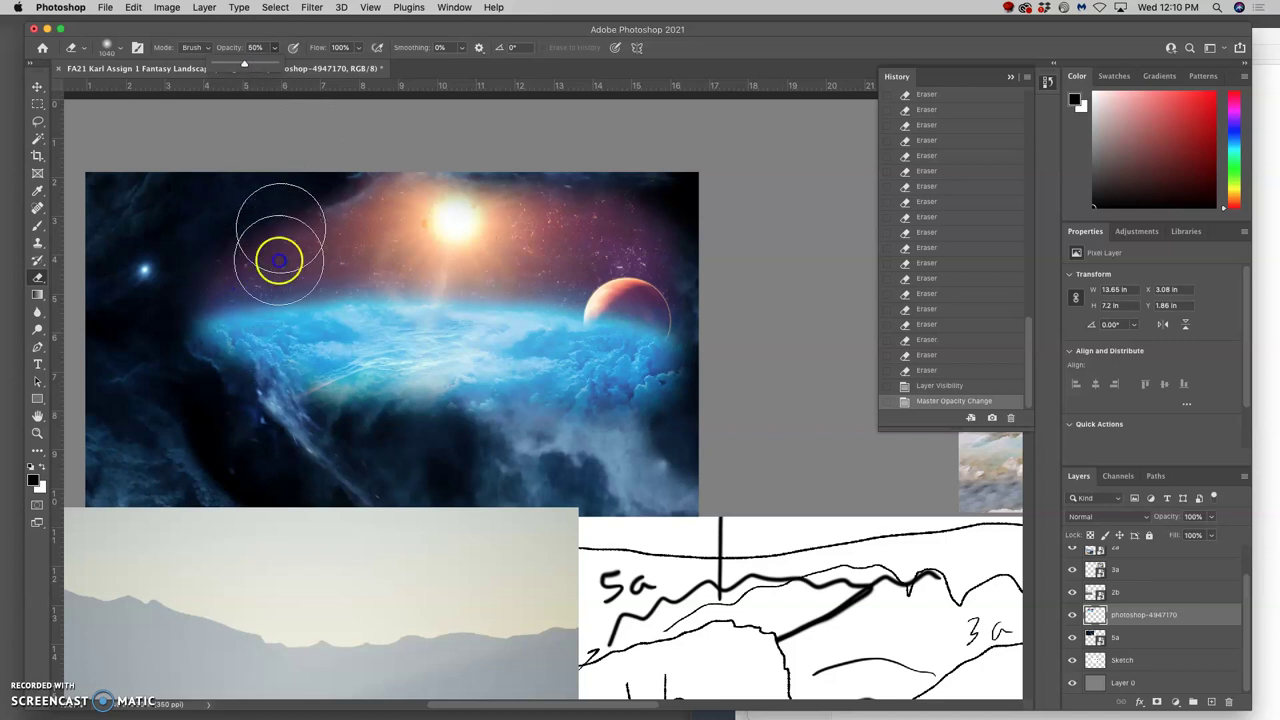
mouse_move(257, 312)
mouse_down()
mouse_move(271, 323)
mouse_move(257, 337)
mouse_move(290, 350)
mouse_up()
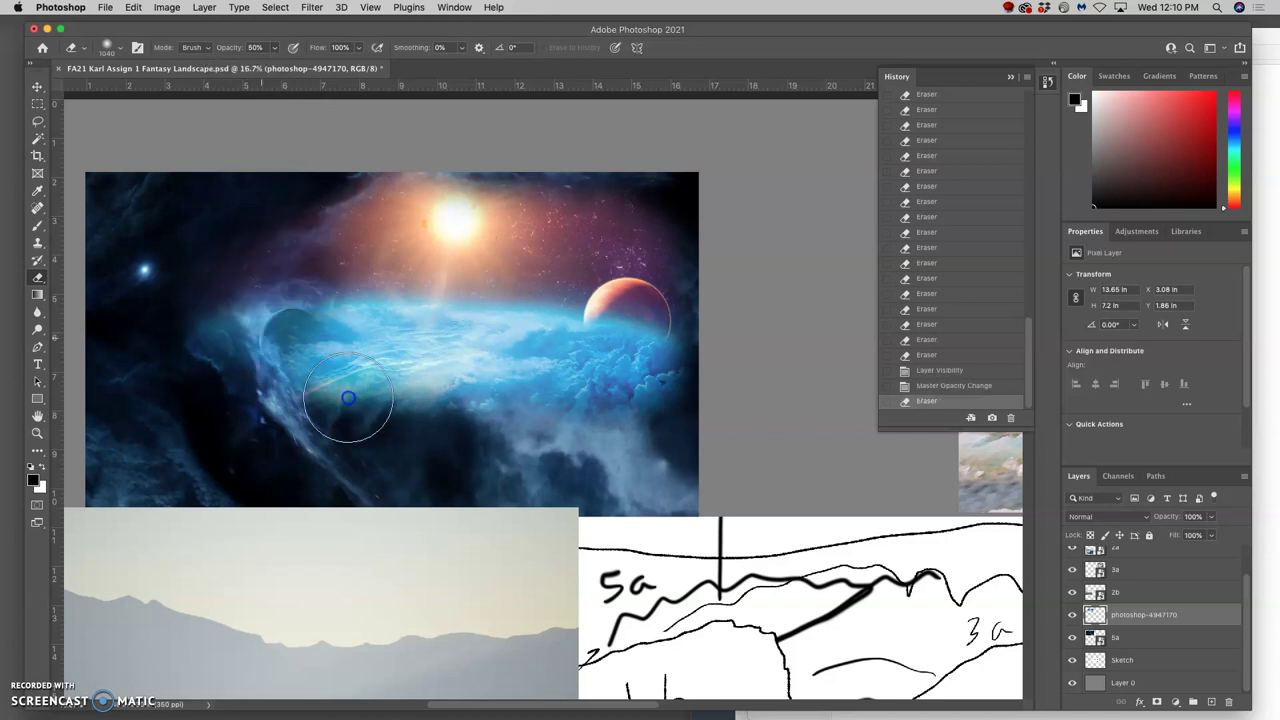
mouse_move(229, 406)
mouse_down()
mouse_move(236, 438)
mouse_move(349, 437)
mouse_up()
mouse_move(296, 290)
mouse_down()
mouse_move(316, 217)
mouse_move(409, 314)
mouse_up()
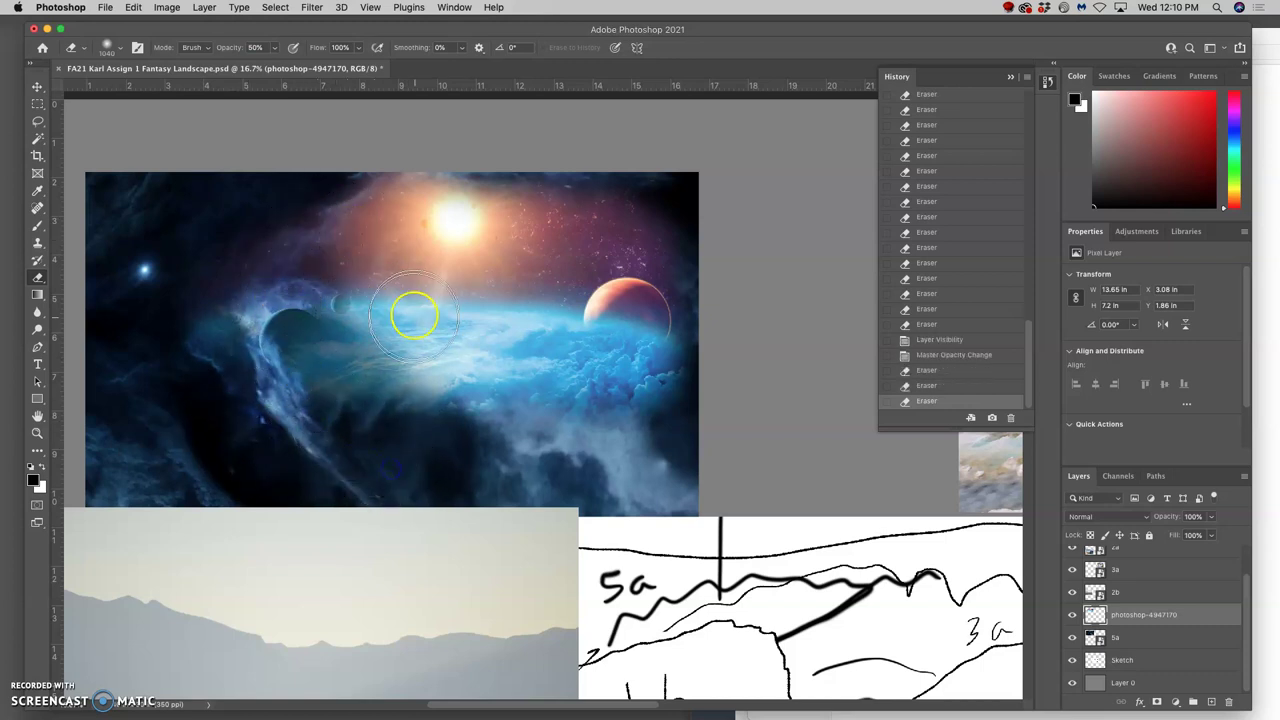
click(598, 385)
mouse_move(598, 385)
mouse_down()
mouse_move(660, 421)
mouse_move(633, 405)
mouse_move(538, 423)
mouse_up()
- Erase more around the dark wave and lower clouds, then revert the last strokes in History
mouse_move(377, 377)
mouse_down()
mouse_move(332, 366)
mouse_move(331, 340)
mouse_move(523, 374)
mouse_move(565, 335)
mouse_move(574, 363)
mouse_move(618, 369)
mouse_move(609, 358)
mouse_move(661, 308)
mouse_move(655, 237)
mouse_move(644, 214)
mouse_move(584, 208)
mouse_move(684, 236)
mouse_move(538, 180)
mouse_move(479, 188)
mouse_move(356, 171)
mouse_move(333, 237)
mouse_move(502, 215)
mouse_move(427, 225)
mouse_move(492, 256)
mouse_move(451, 271)
mouse_move(501, 316)
mouse_move(556, 311)
mouse_move(538, 304)
mouse_move(625, 320)
mouse_move(660, 386)
mouse_move(633, 416)
mouse_move(653, 437)
mouse_move(394, 406)
mouse_move(316, 375)
mouse_up()
click(585, 201)
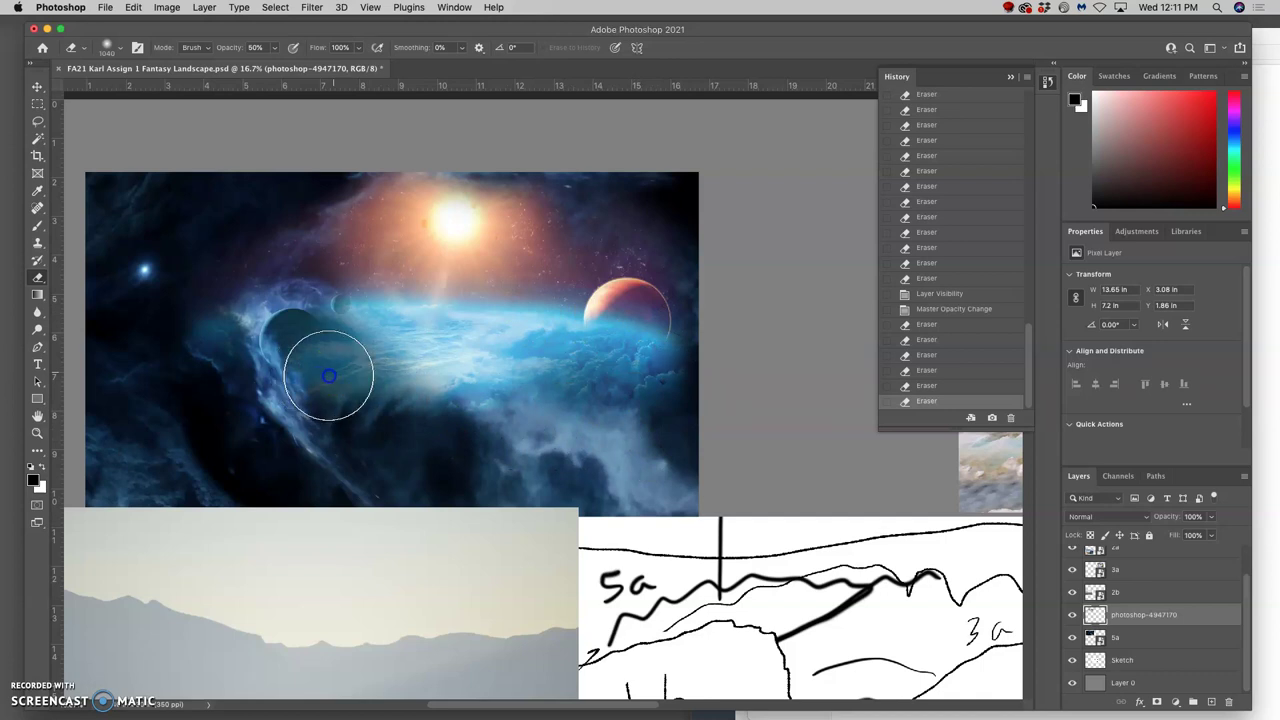
drag(380, 422, 325, 380)
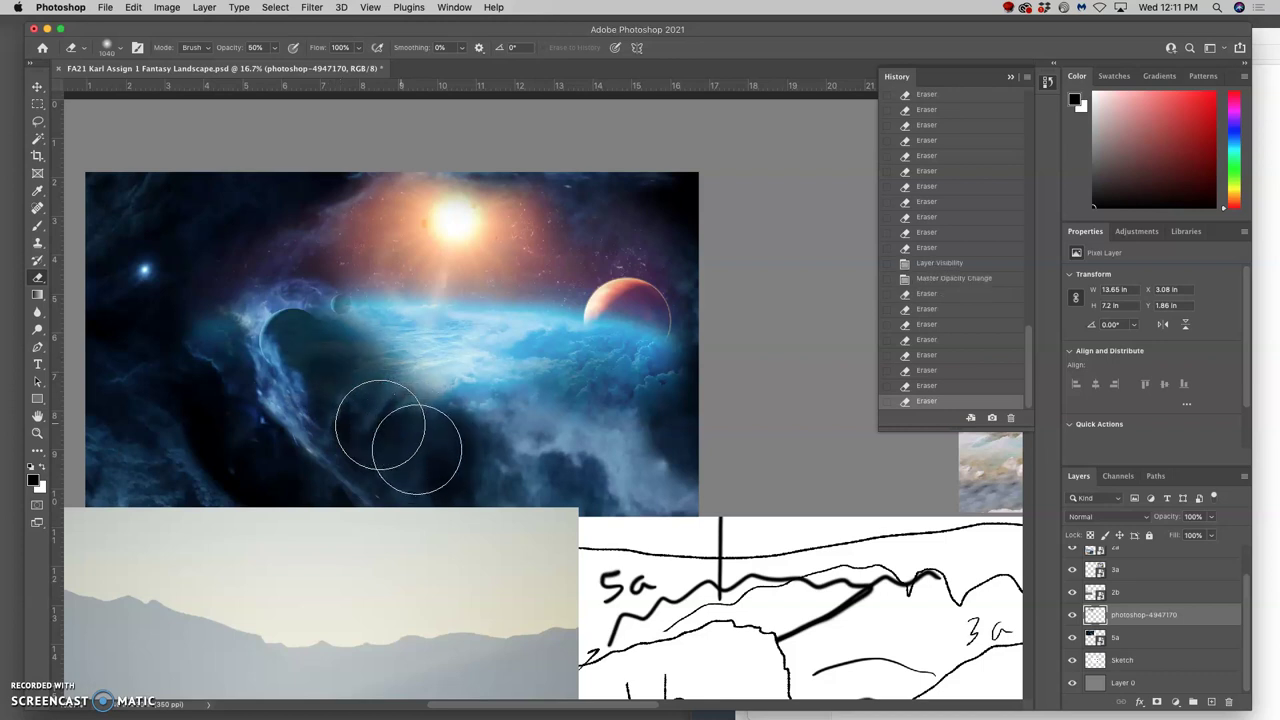
drag(400, 437, 371, 406)
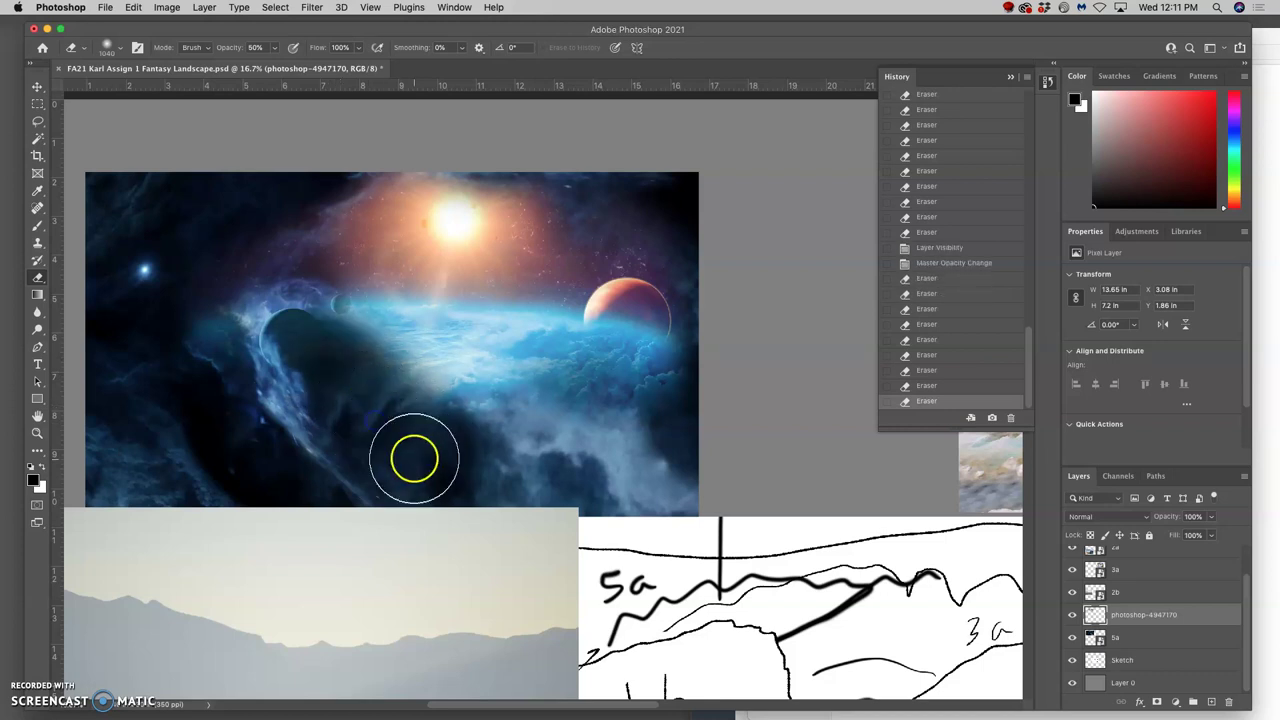
click(932, 356)
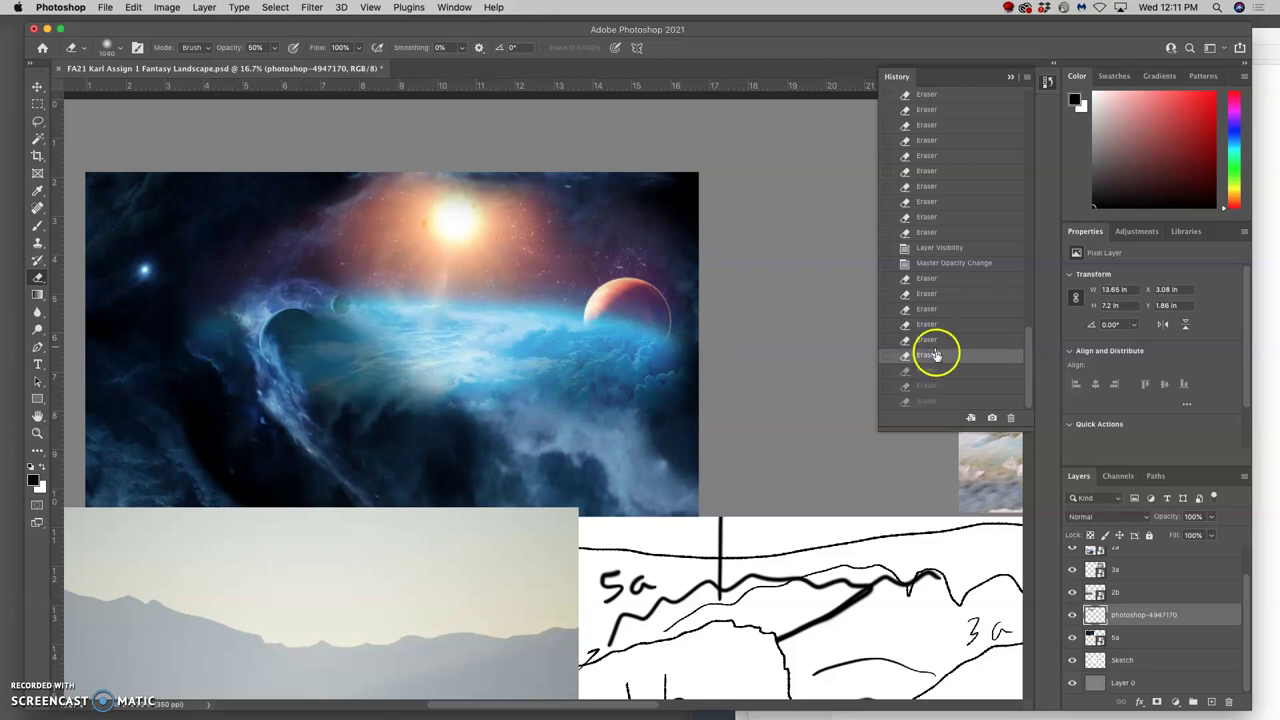
- At 15% eraser opacity, gently erase the nebula, dark clouds and blue glow
click(272, 50)
click(255, 67)
mouse_move(284, 351)
mouse_down()
mouse_move(329, 366)
mouse_move(311, 364)
mouse_up()
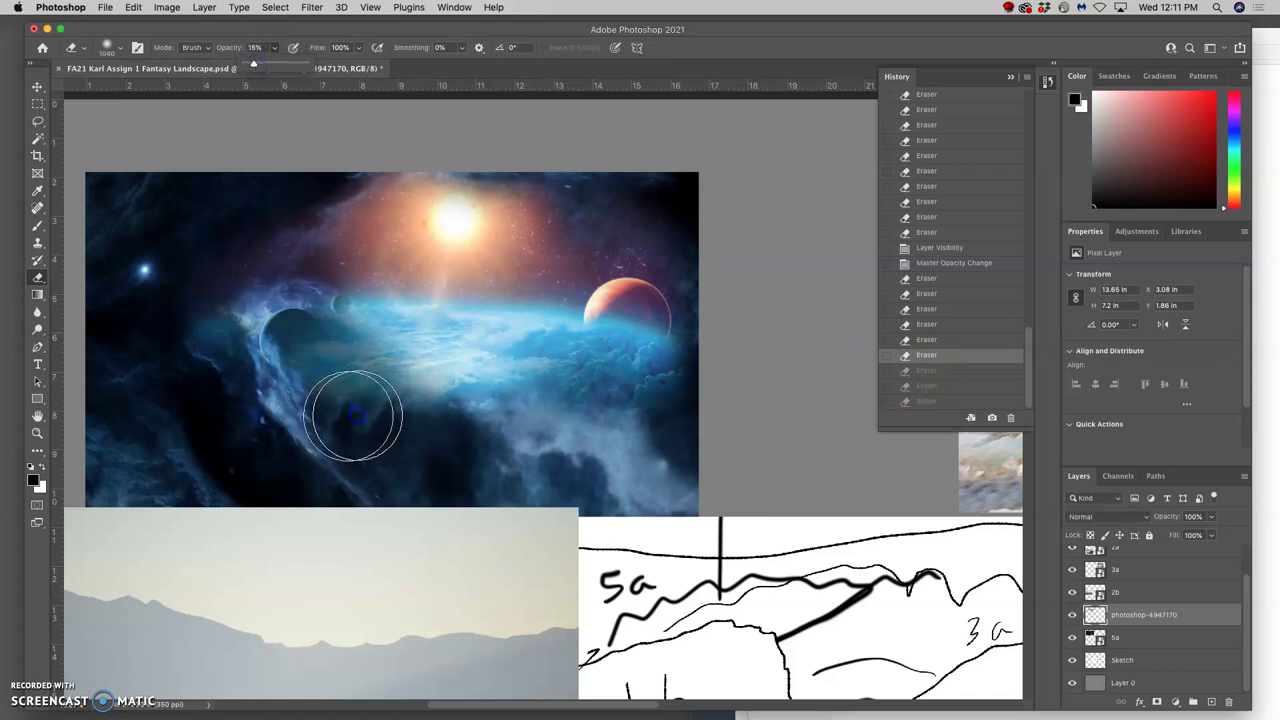
mouse_move(351, 409)
mouse_down()
mouse_move(433, 450)
mouse_move(311, 377)
mouse_move(439, 429)
mouse_move(412, 438)
mouse_move(515, 451)
mouse_move(677, 373)
mouse_move(667, 403)
mouse_move(698, 400)
mouse_move(683, 389)
mouse_move(630, 415)
mouse_move(493, 414)
mouse_move(437, 398)
mouse_move(312, 324)
mouse_move(236, 309)
mouse_move(249, 316)
mouse_move(295, 254)
mouse_move(451, 185)
mouse_move(439, 171)
mouse_move(333, 199)
mouse_up()
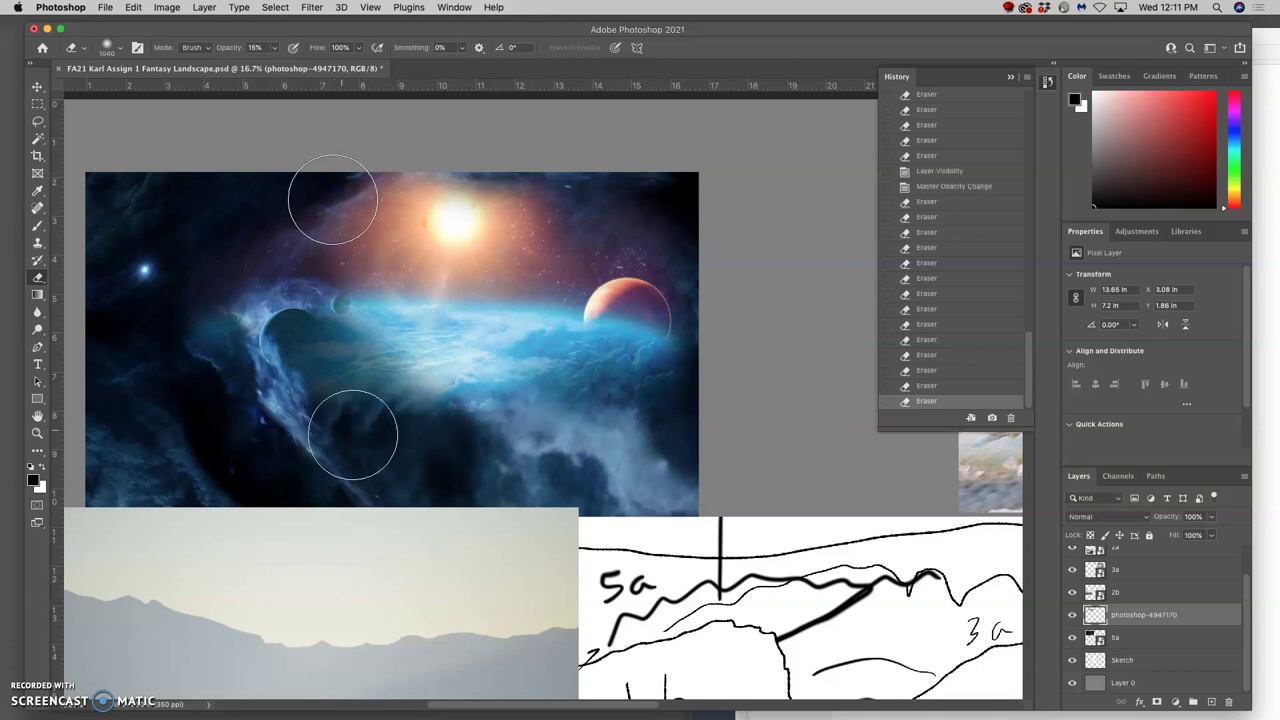
drag(375, 446, 384, 446)
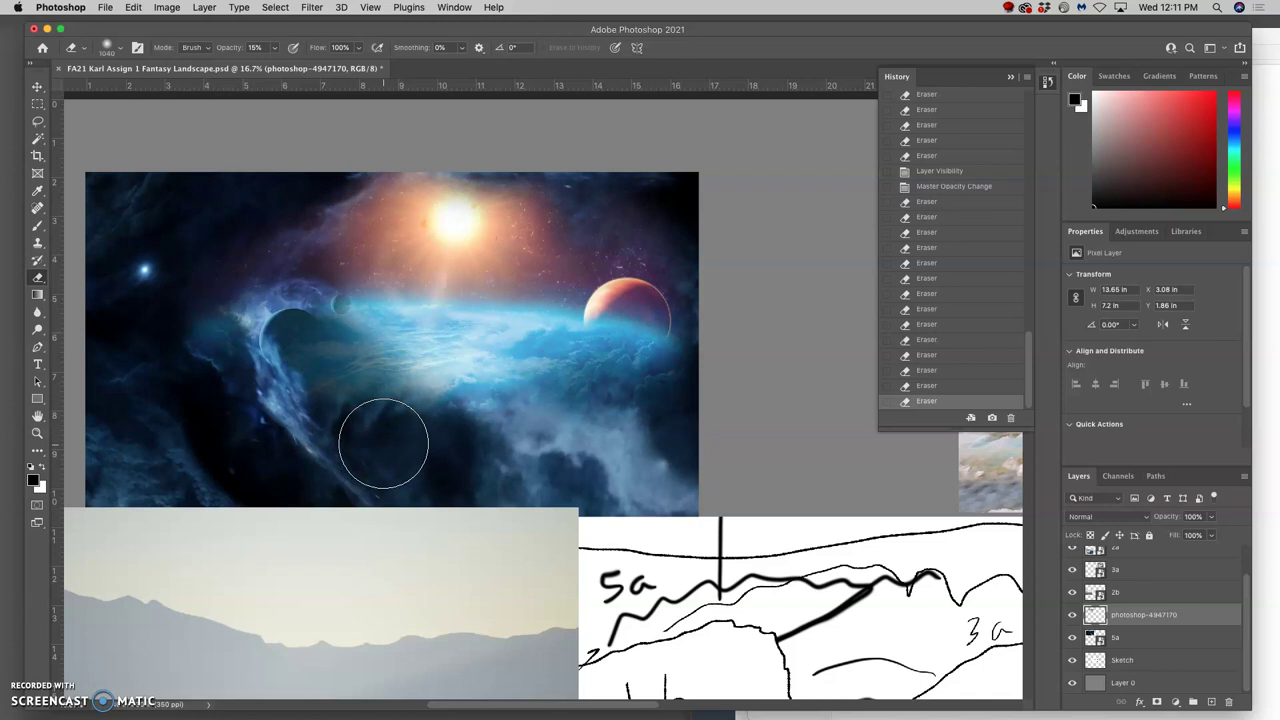
mouse_move(440, 338)
mouse_down()
mouse_move(562, 287)
mouse_move(360, 308)
mouse_move(516, 276)
mouse_move(467, 325)
mouse_move(432, 322)
mouse_up()
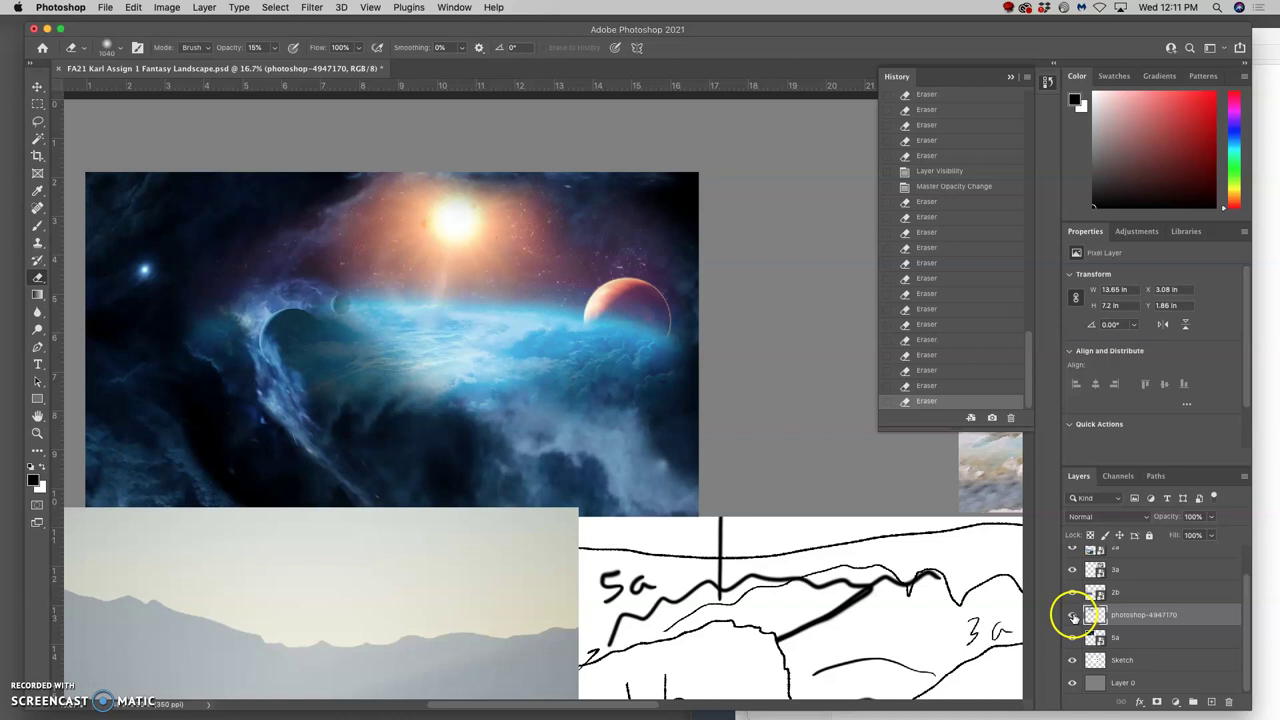
- Toggle the sun-and-planet layer on and off to compare, then zoom out to the whole board
click(1073, 615)
click(1073, 616)
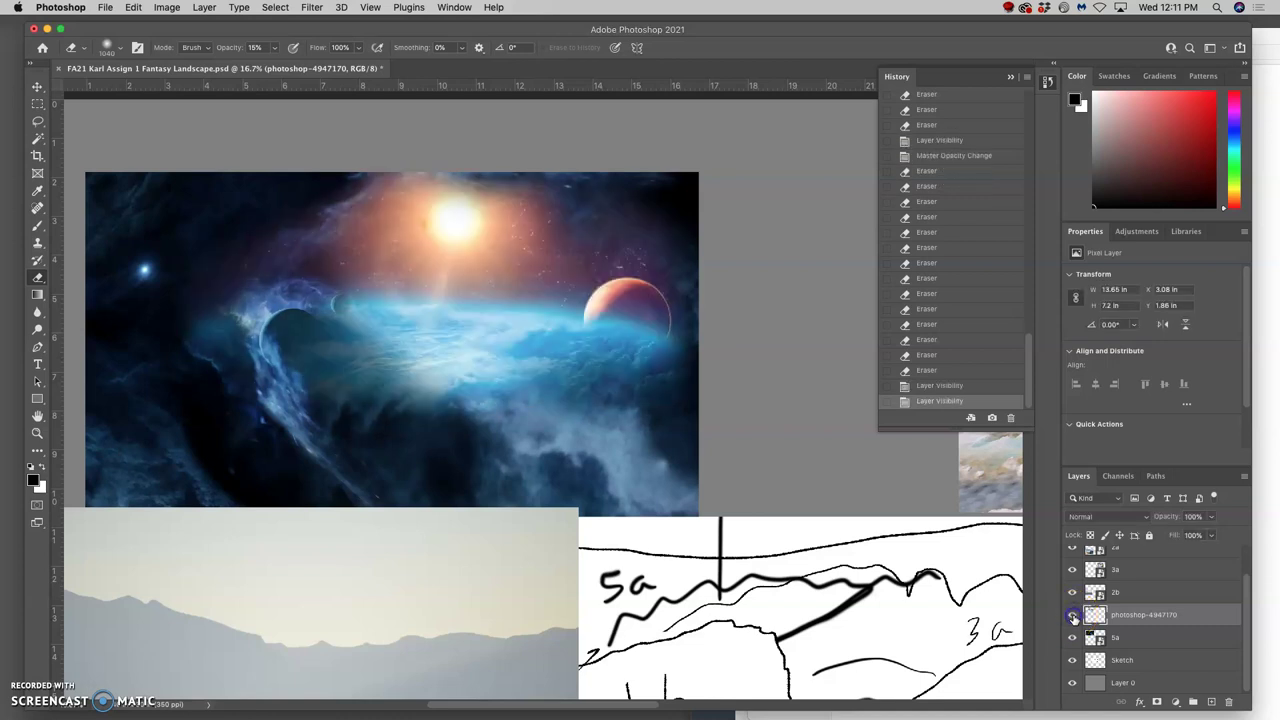
click(1073, 616)
click(1073, 616)
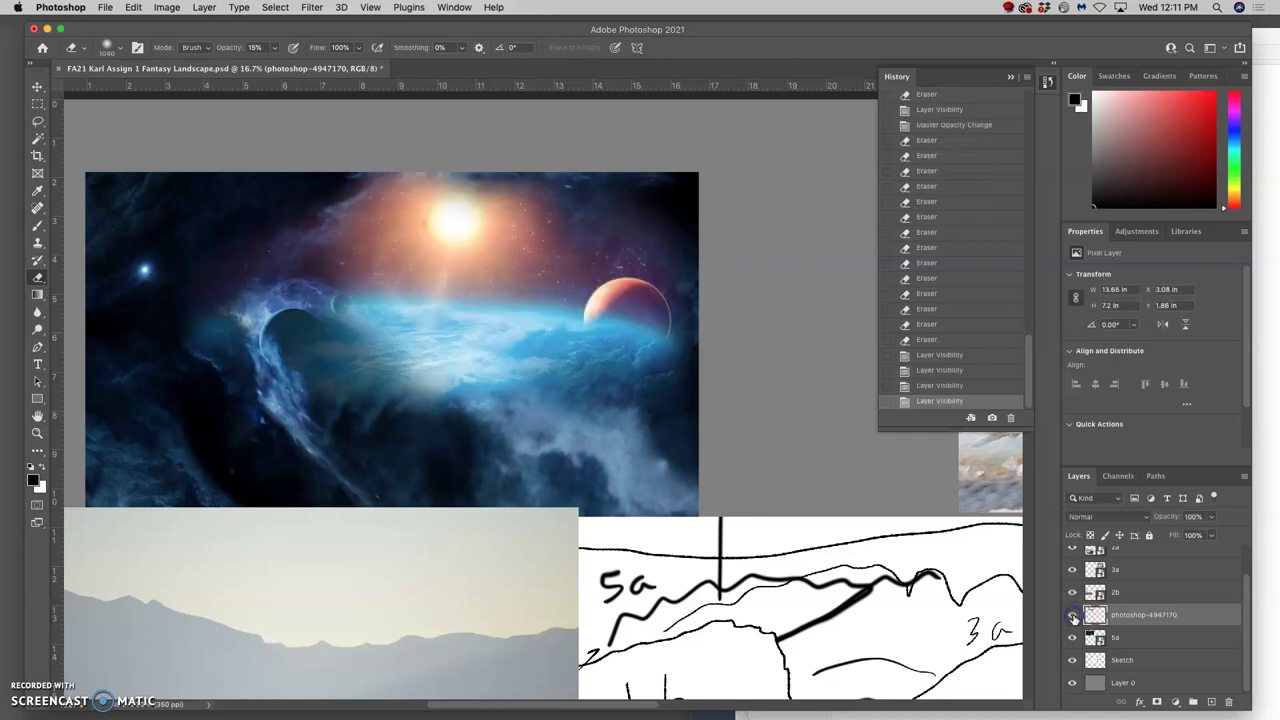
click(1073, 616)
click(1073, 616)
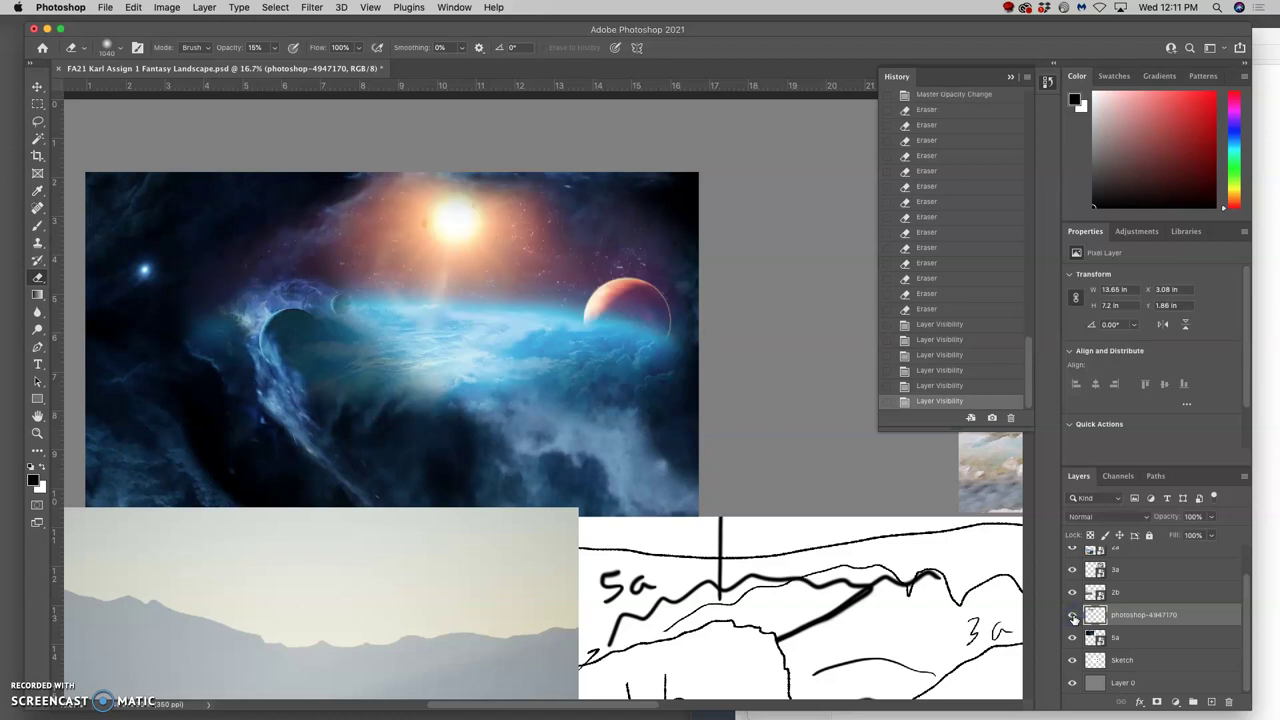
key(super+minus)
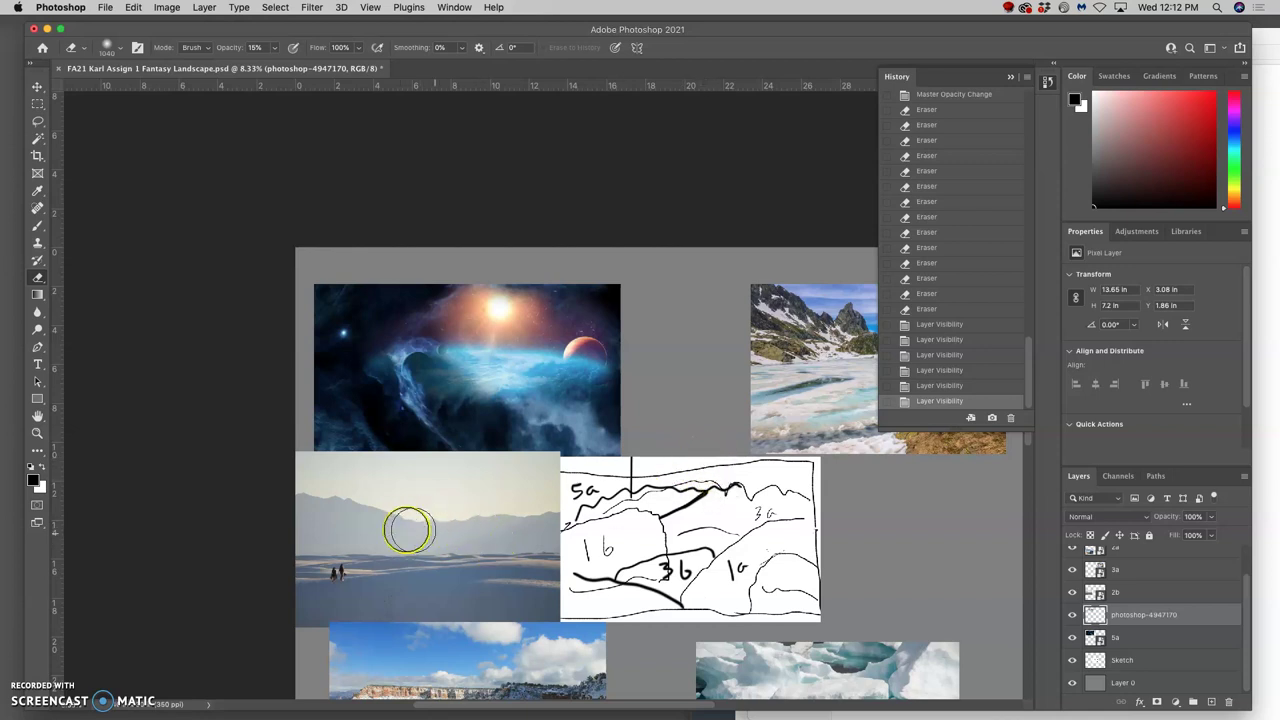
- Move the 2b desert image layer over the space image
click(1148, 594)
click(37, 87)
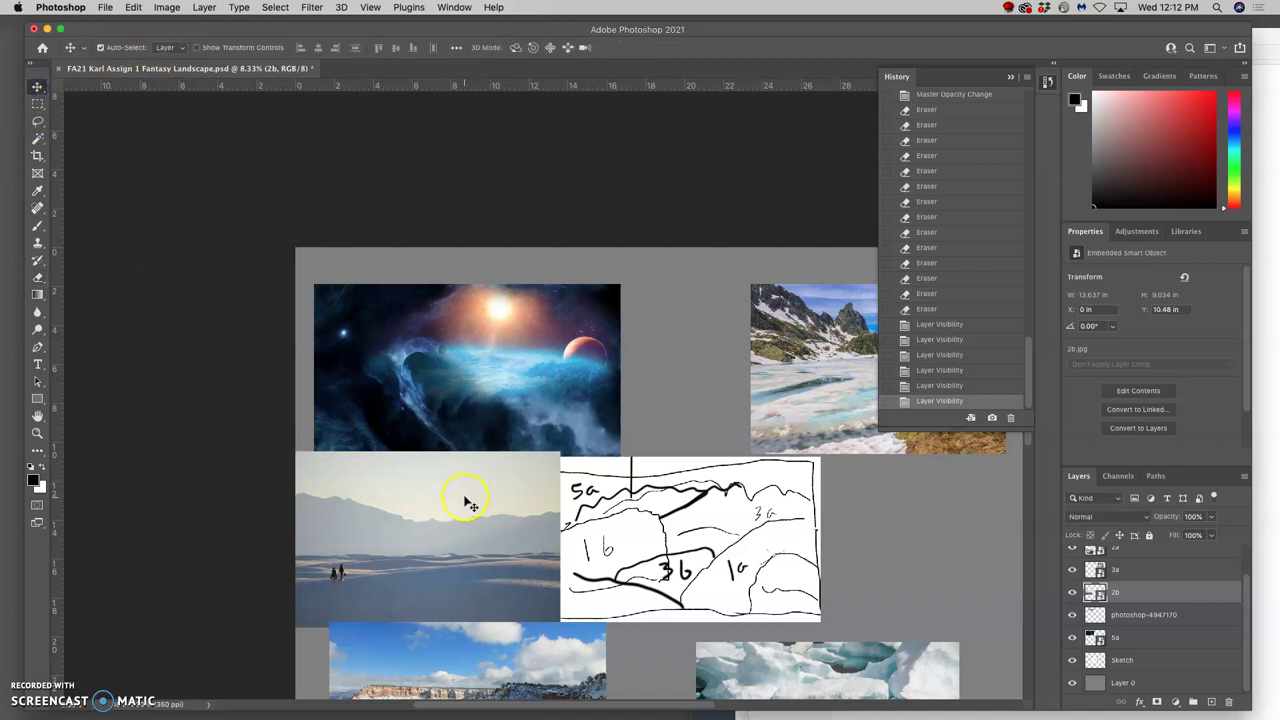
drag(466, 500, 503, 418)
drag(457, 514, 450, 424)
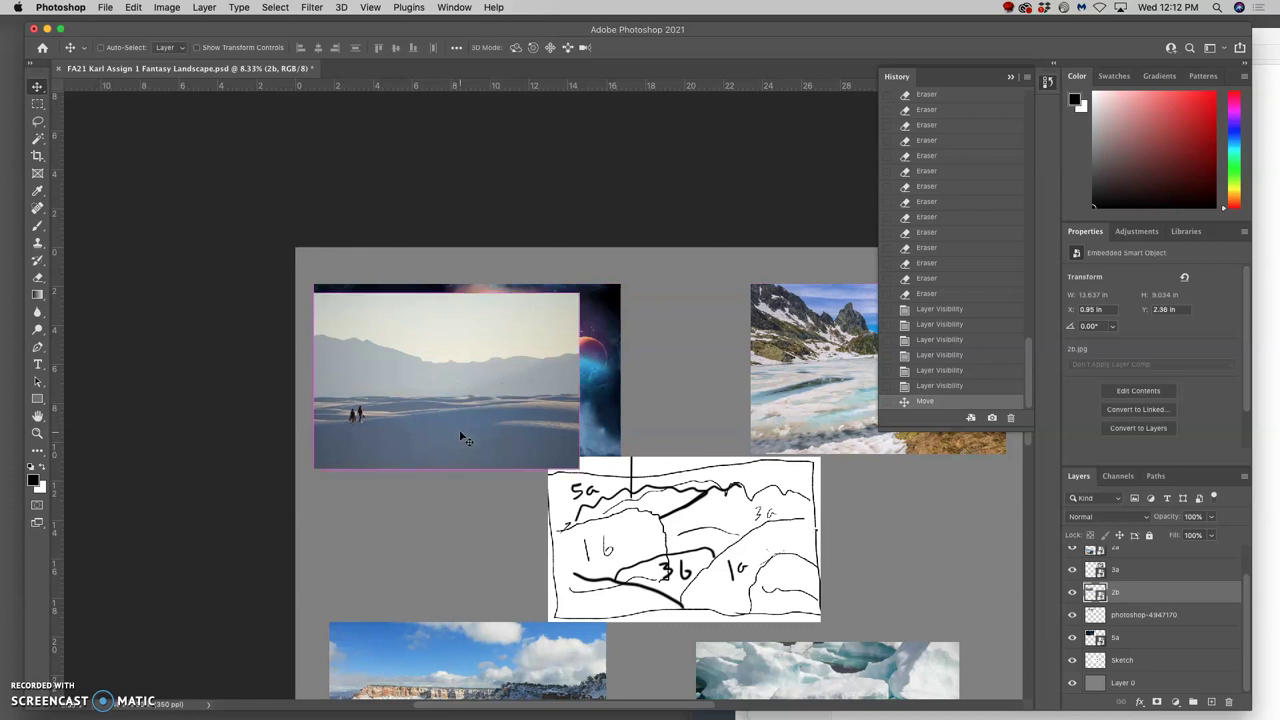
- Free Transform the desert photo up to about 96% so it spans the space image
key(super+t)
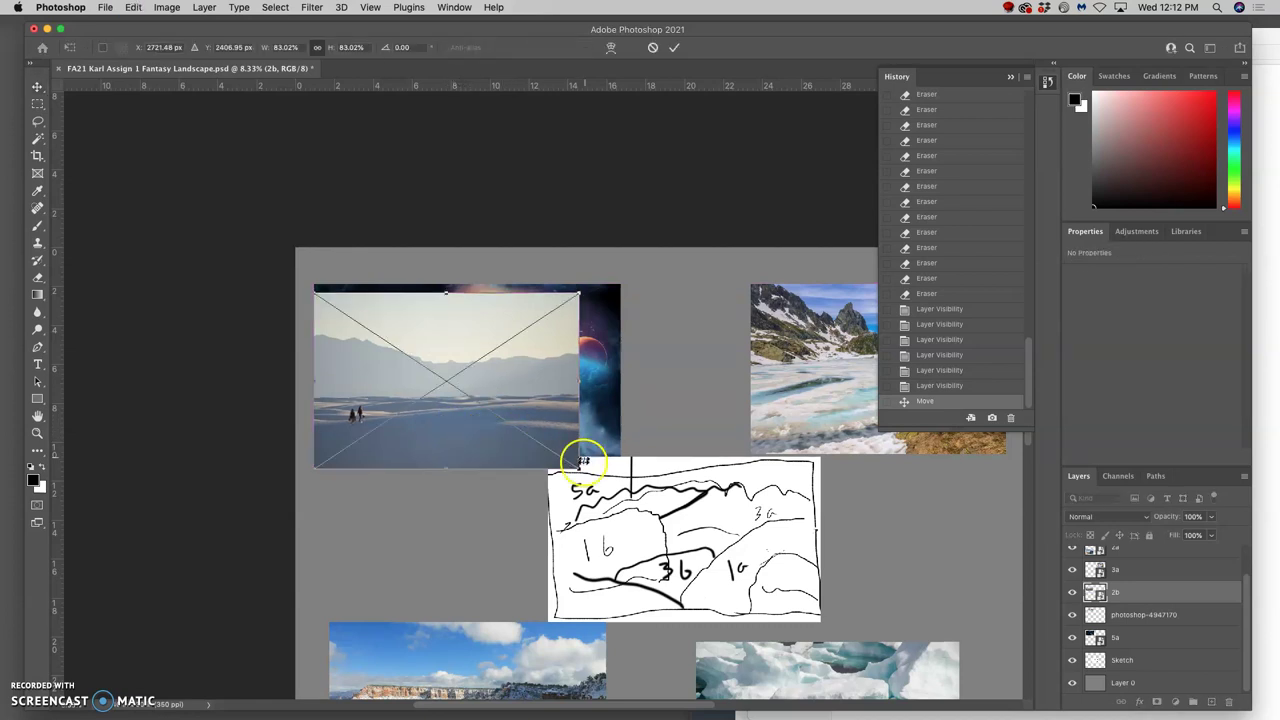
drag(580, 468, 618, 502)
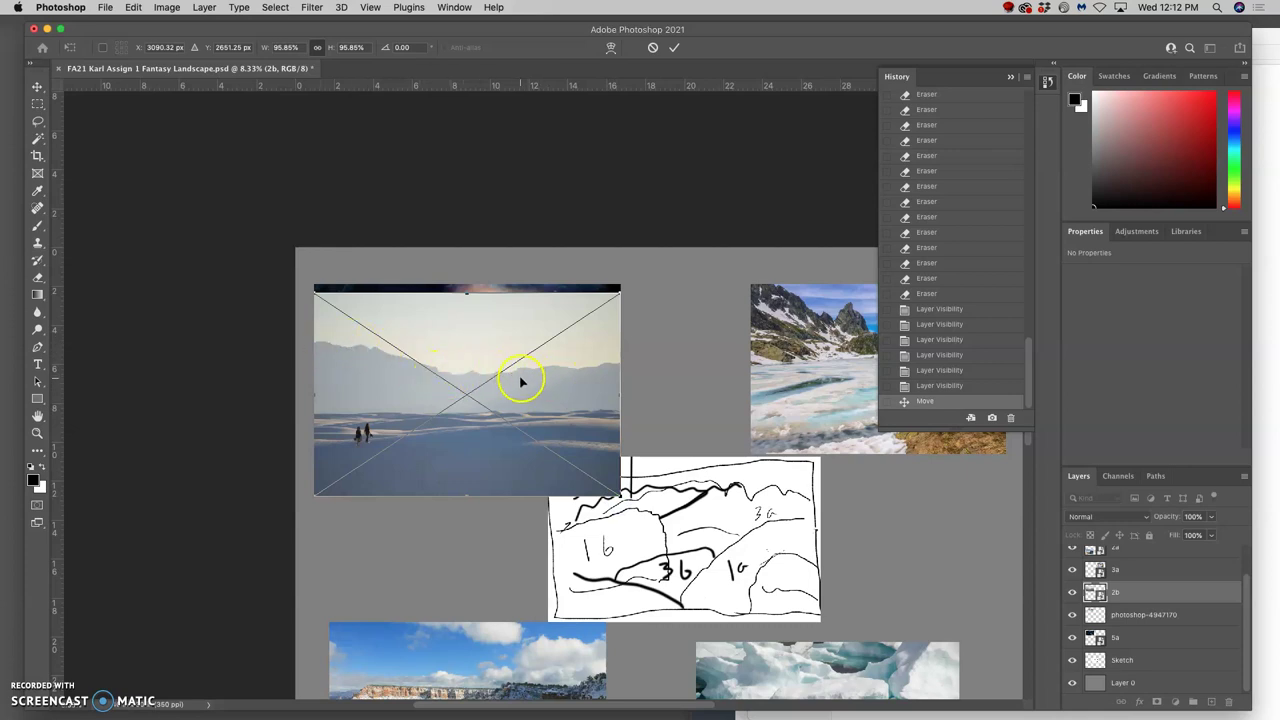
key(Return)
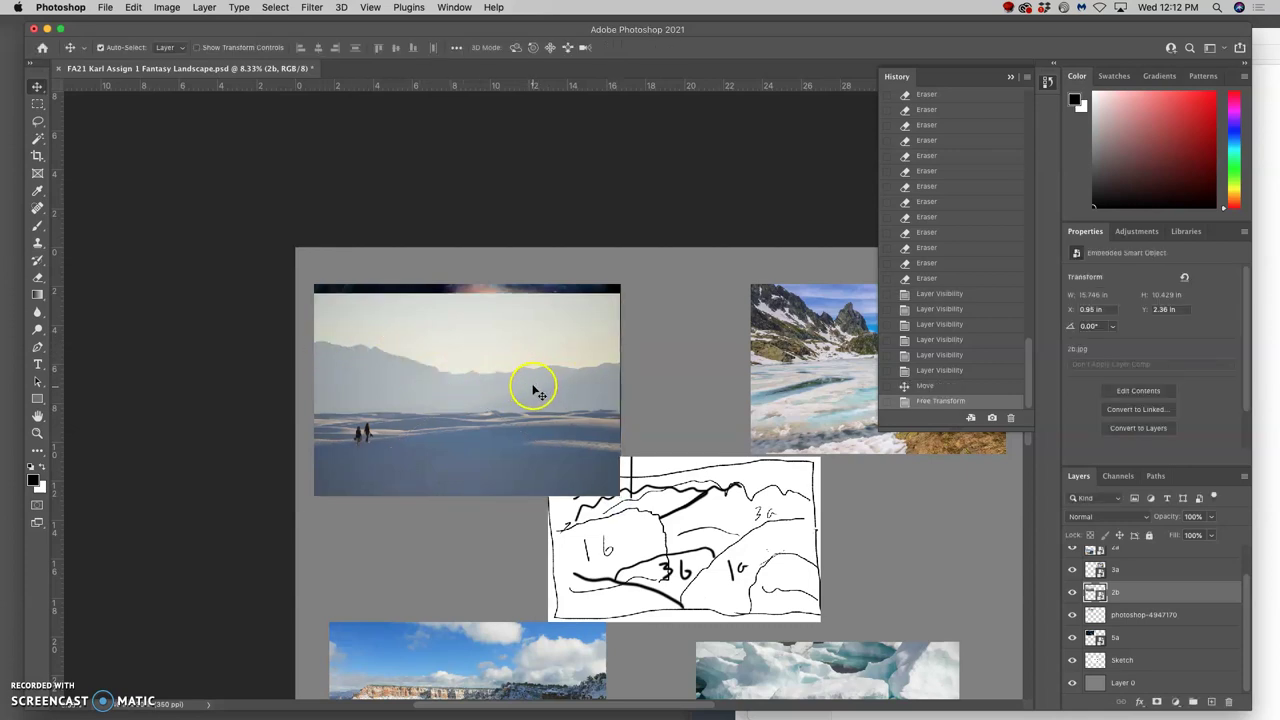
scroll(526, 397, up, 2)
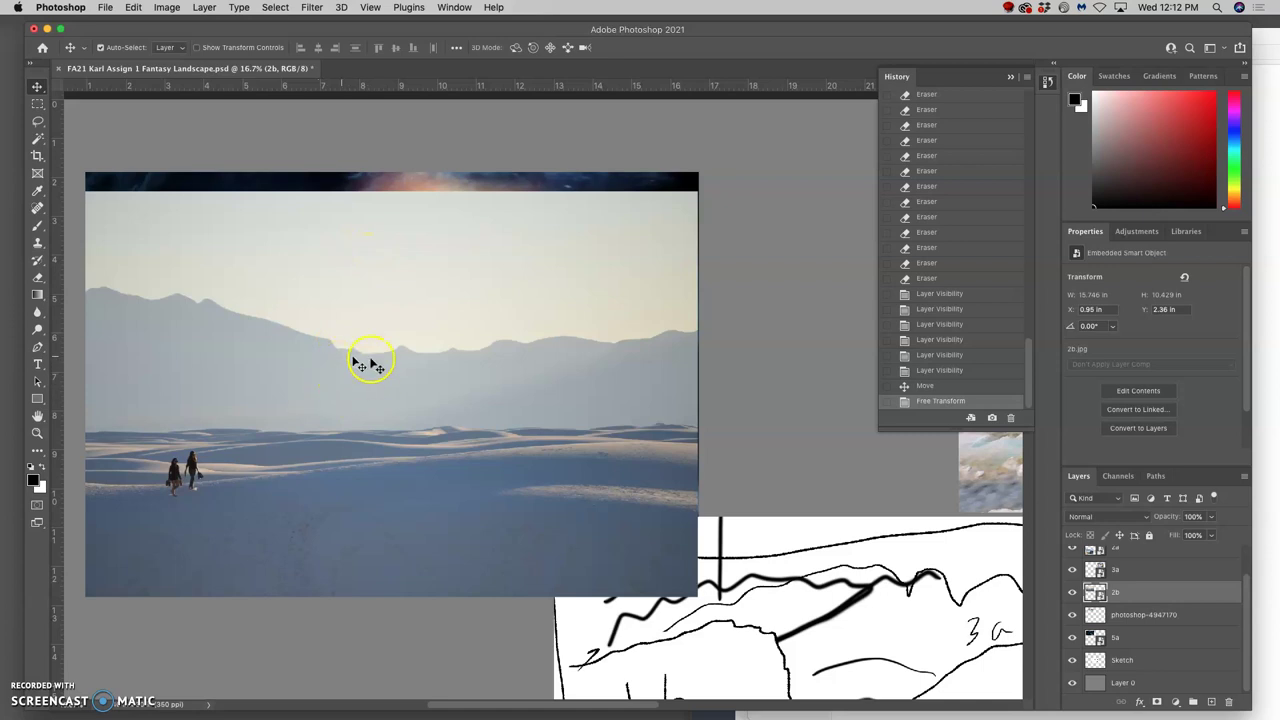
- Rasterize the 2b layer and Magic Wand-select its pale sky above the mountain ridge
right_click(1134, 592)
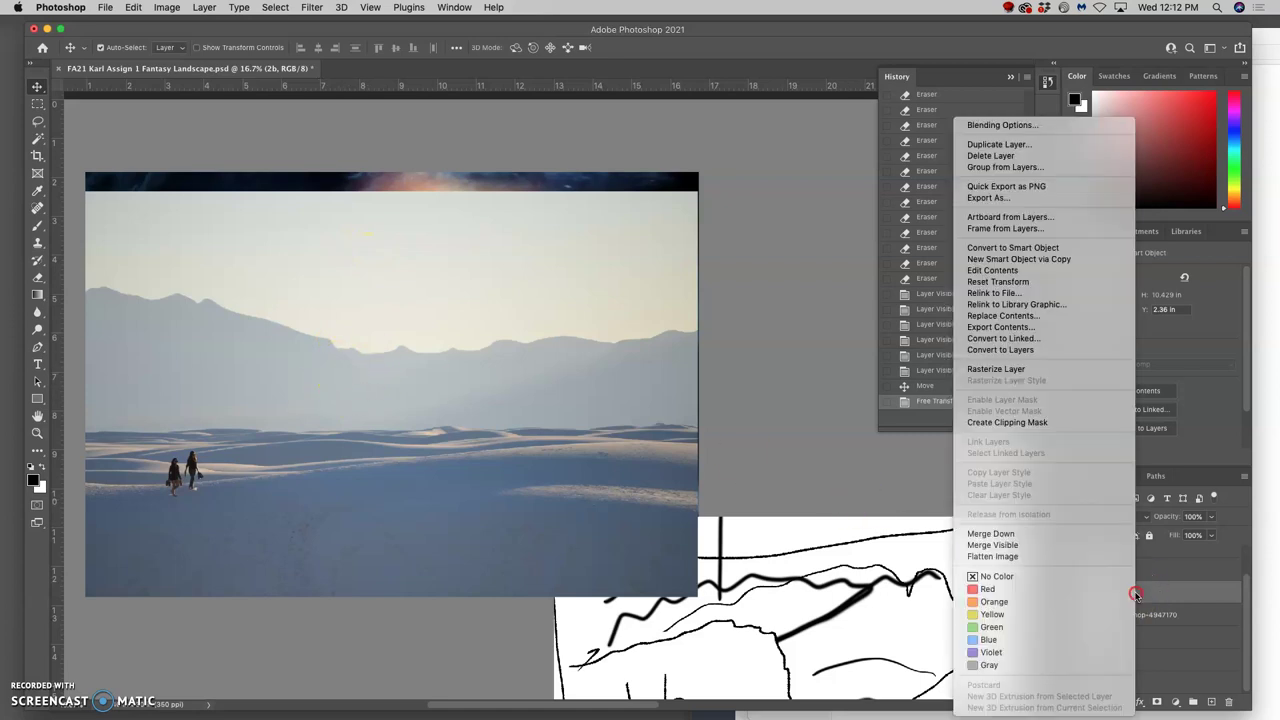
click(1012, 369)
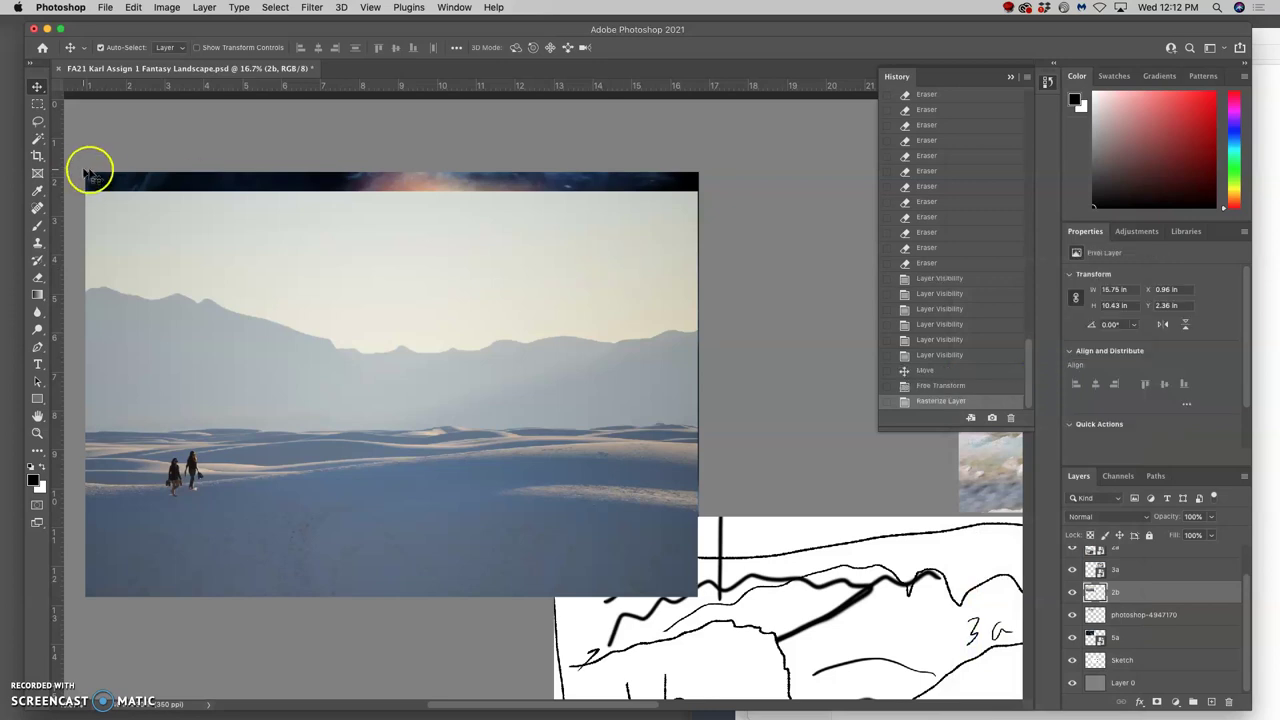
click(38, 140)
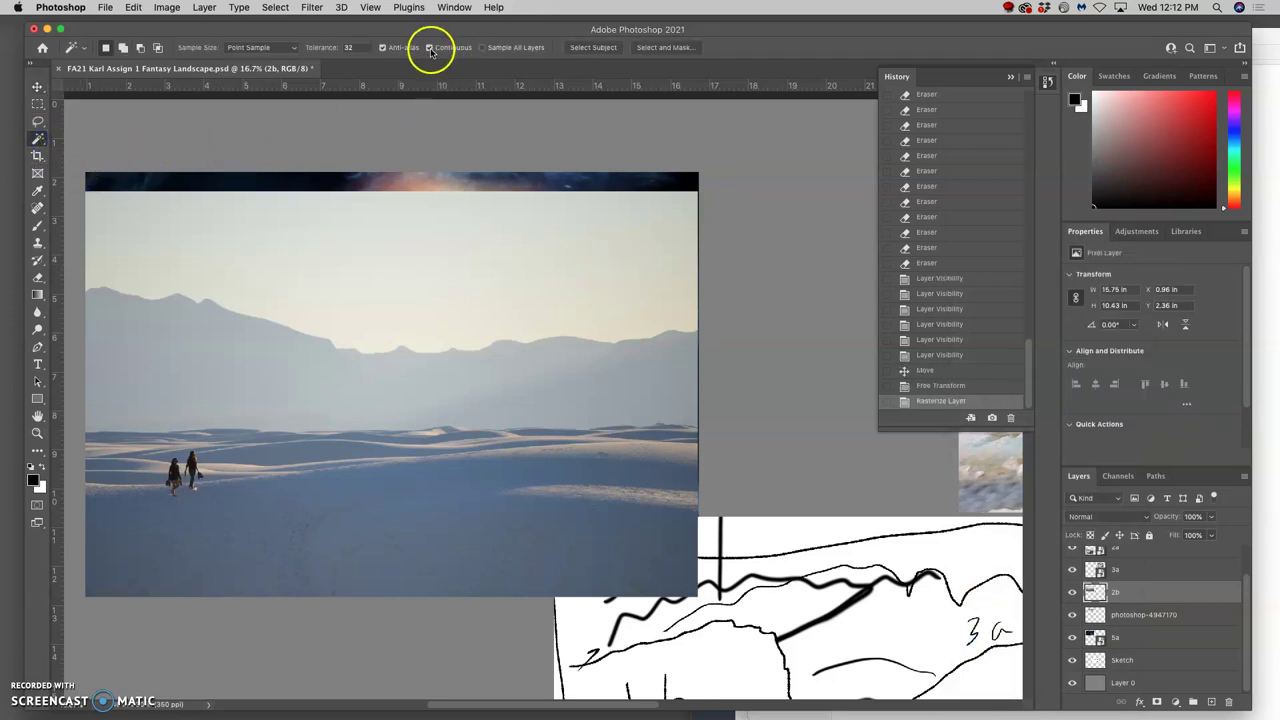
click(348, 48)
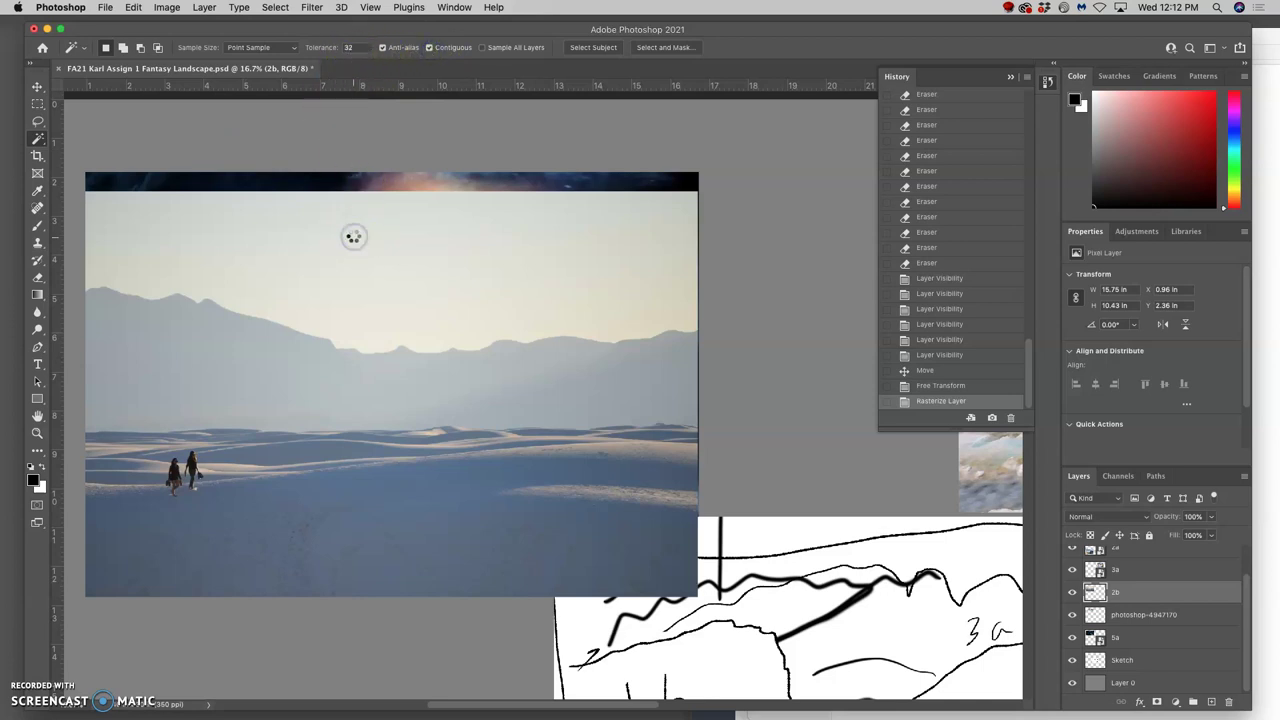
click(354, 238)
shift+click(355, 238)
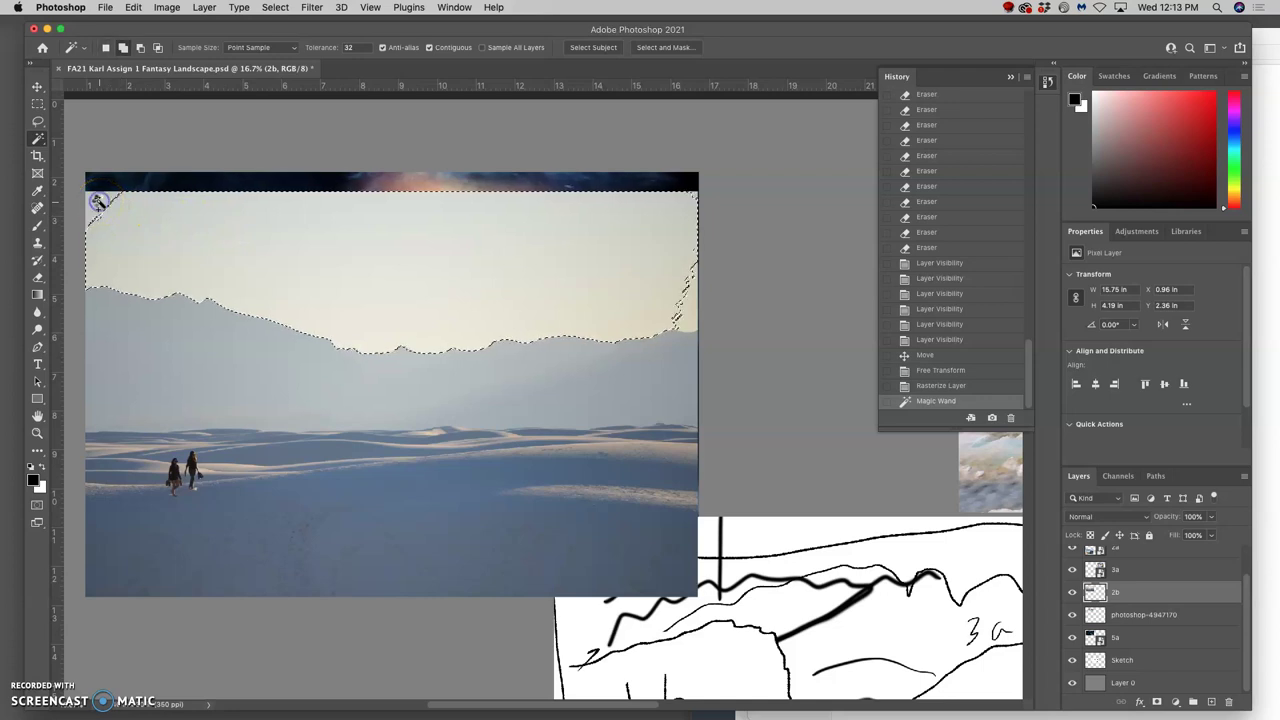
shift+click(126, 366)
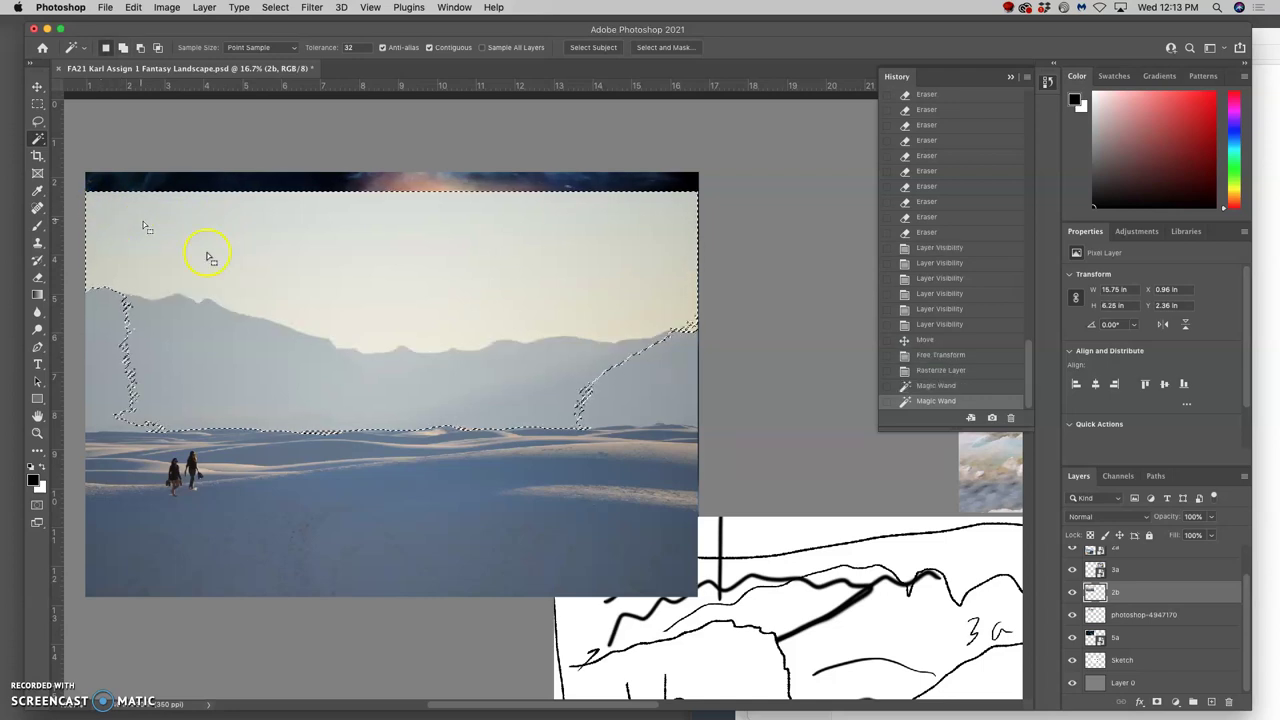
key(super+z)
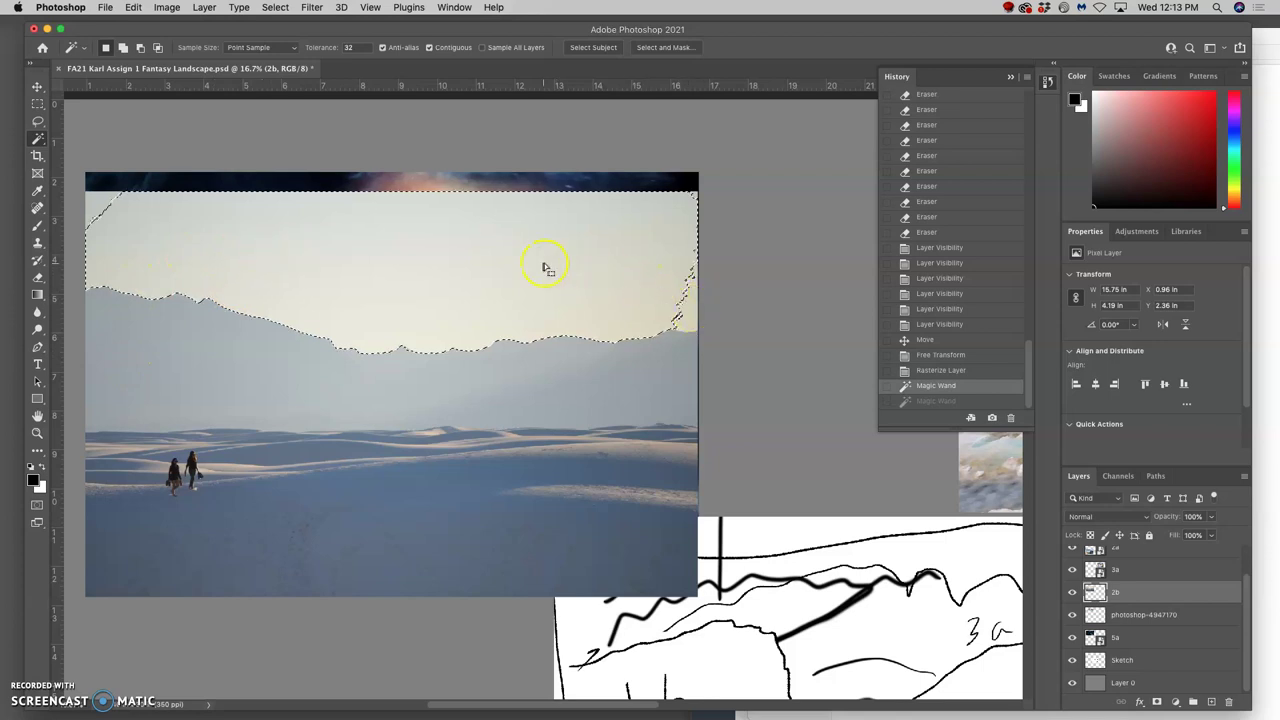
scroll(547, 268, up, 4)
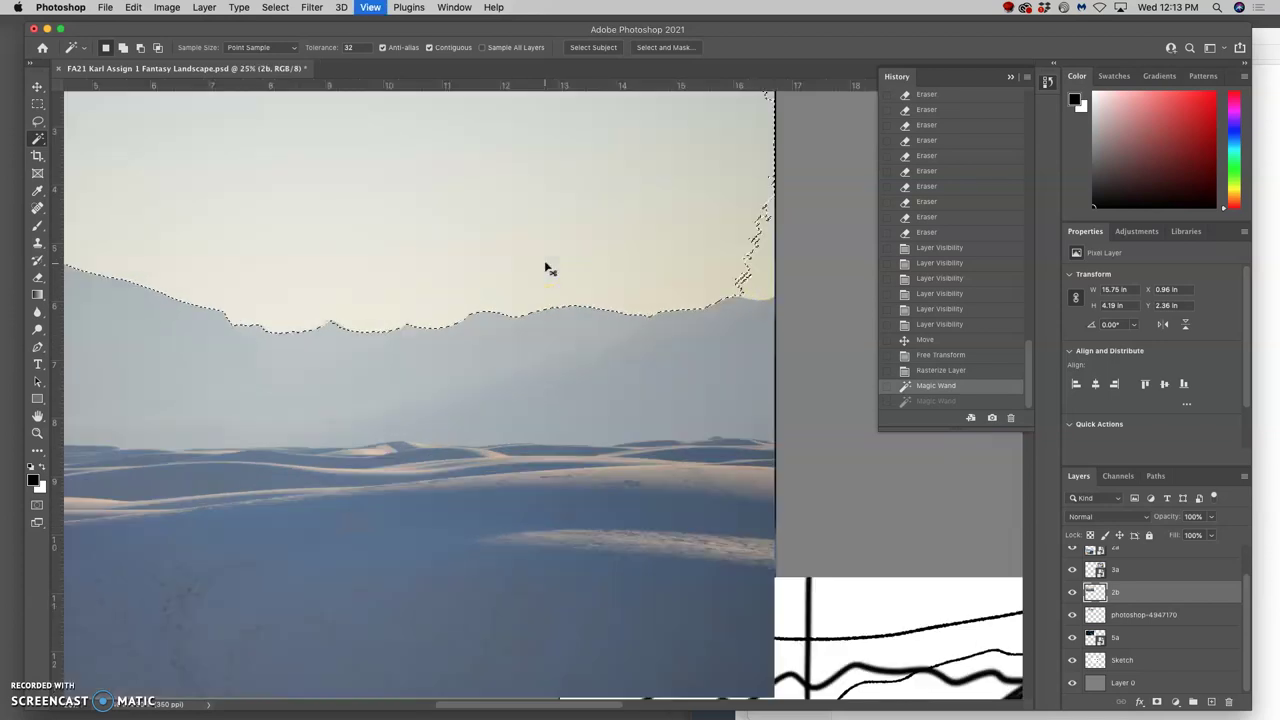
scroll(494, 206, up, 2)
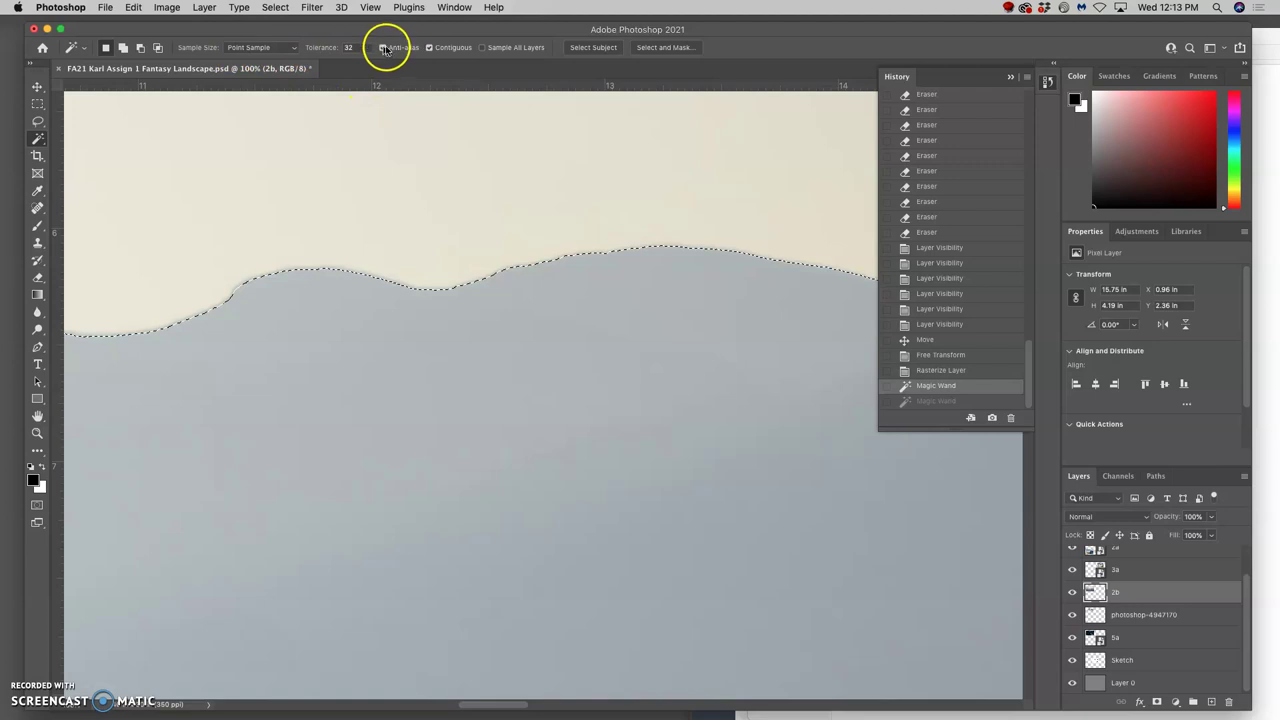
- With Anti-alias on, delete the selected sky from the 2b layer, inspect it, and restore the selection
click(383, 47)
key(Delete)
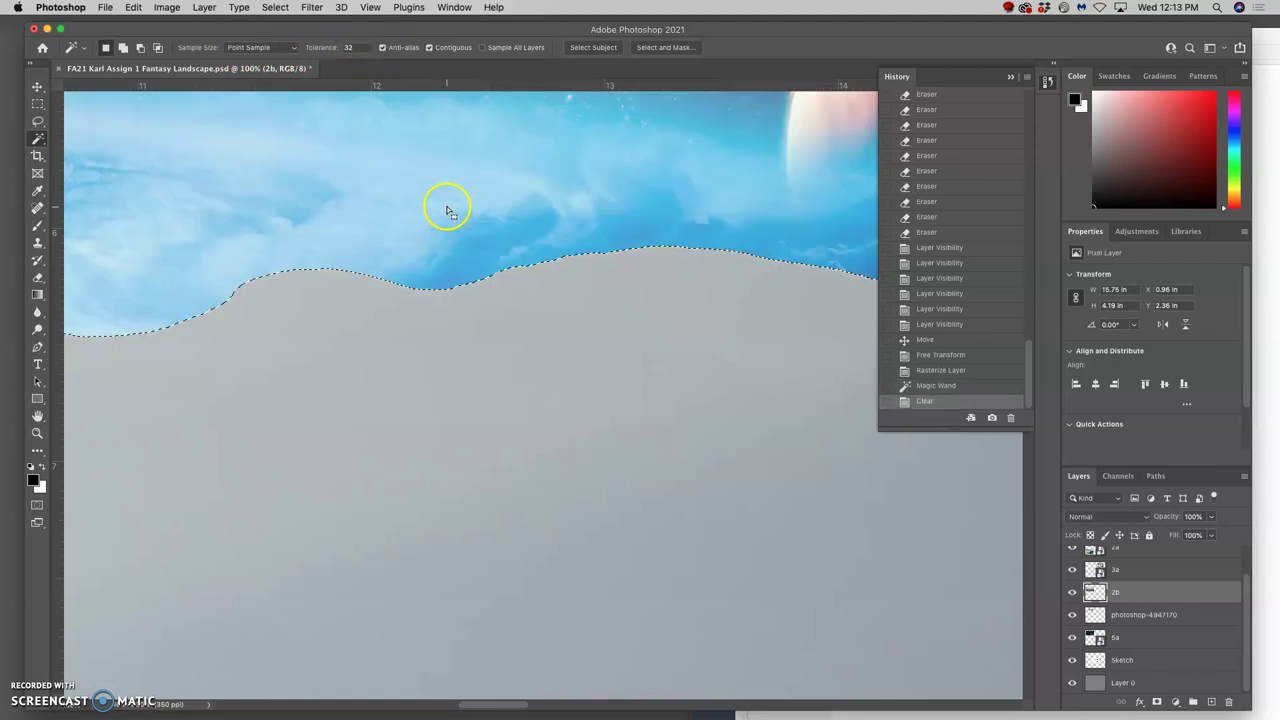
key(super+d)
scroll(449, 207, down, 4)
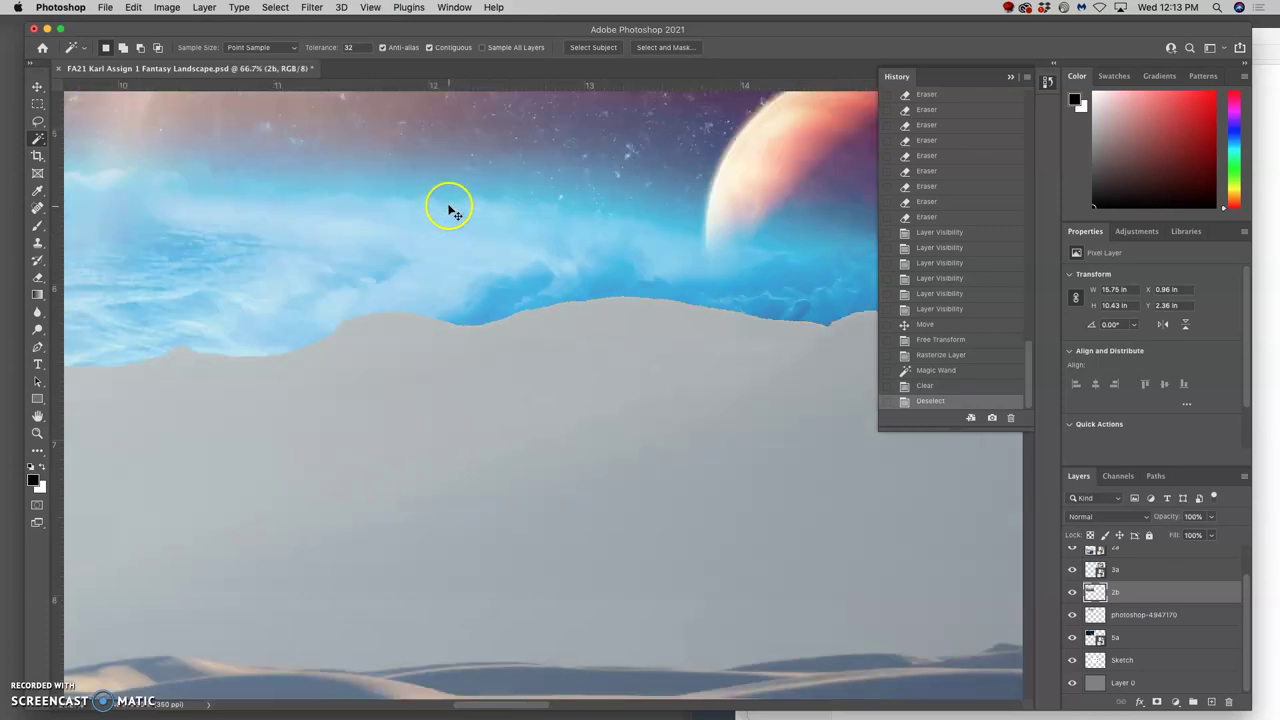
scroll(530, 300, down, 1)
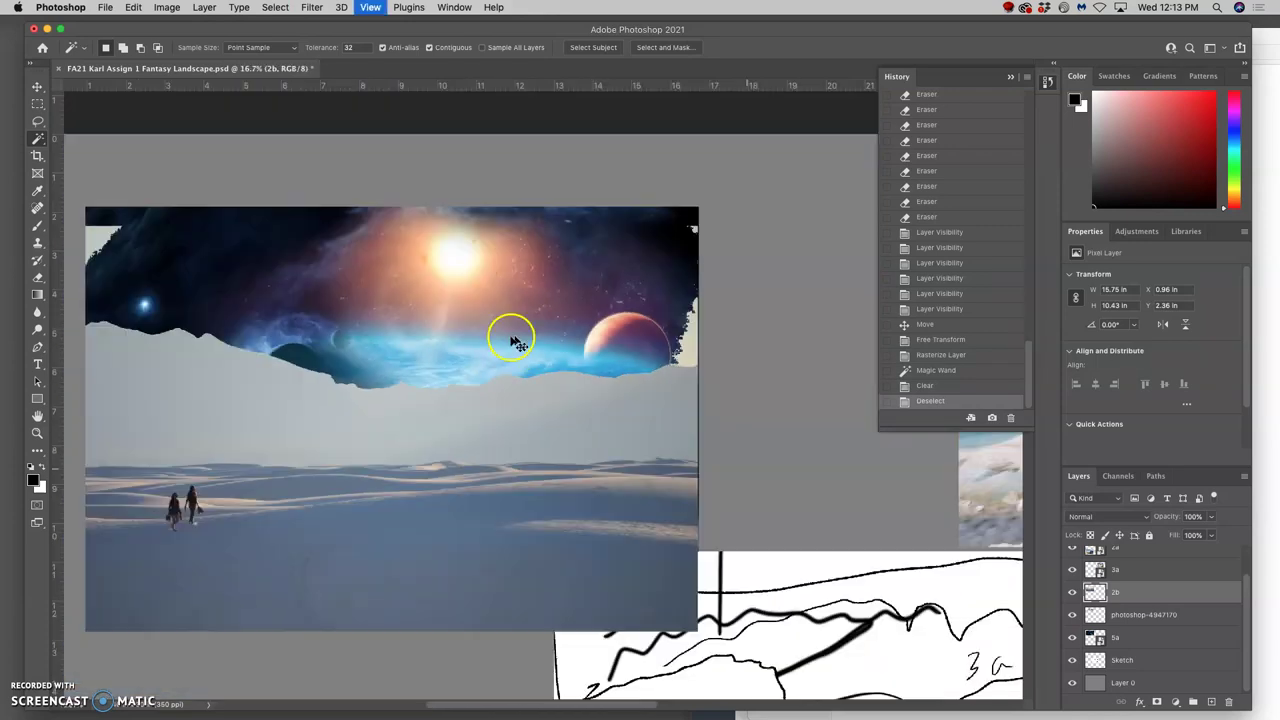
scroll(500, 345, down, 1)
scroll(466, 358, up, 6)
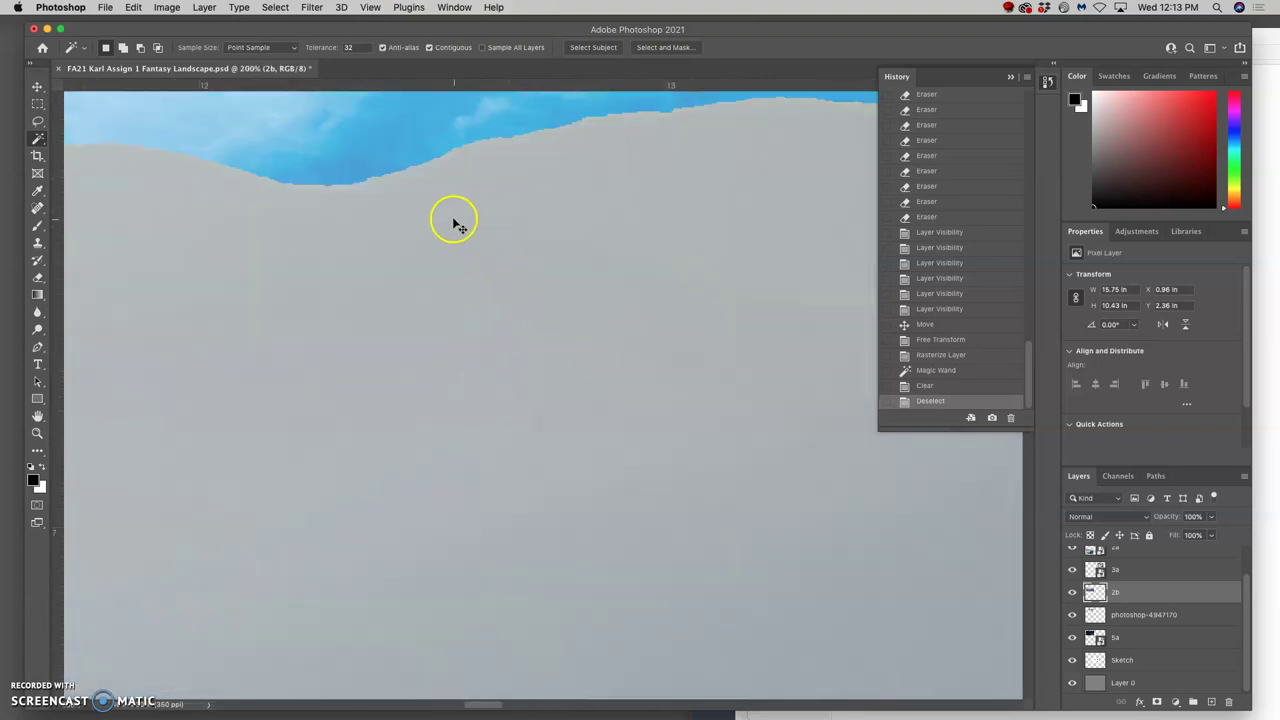
scroll(457, 220, up, 2)
scroll(437, 300, down, 5)
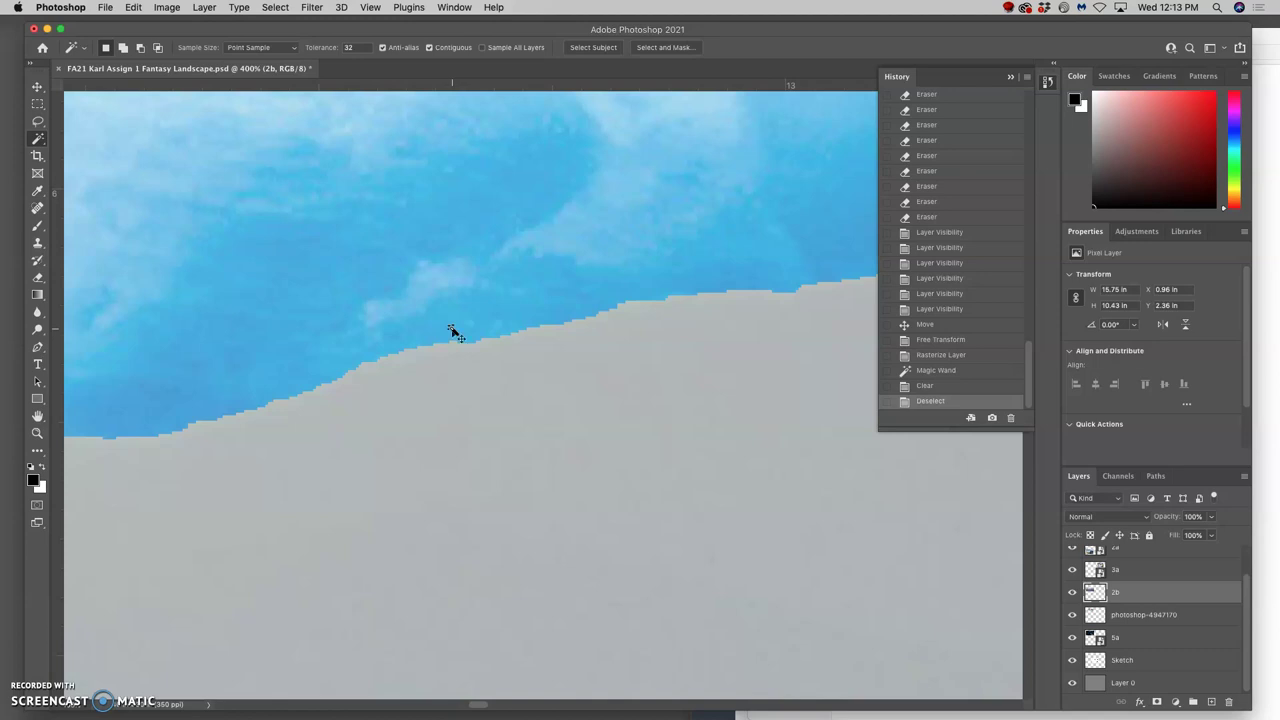
key(super+z)
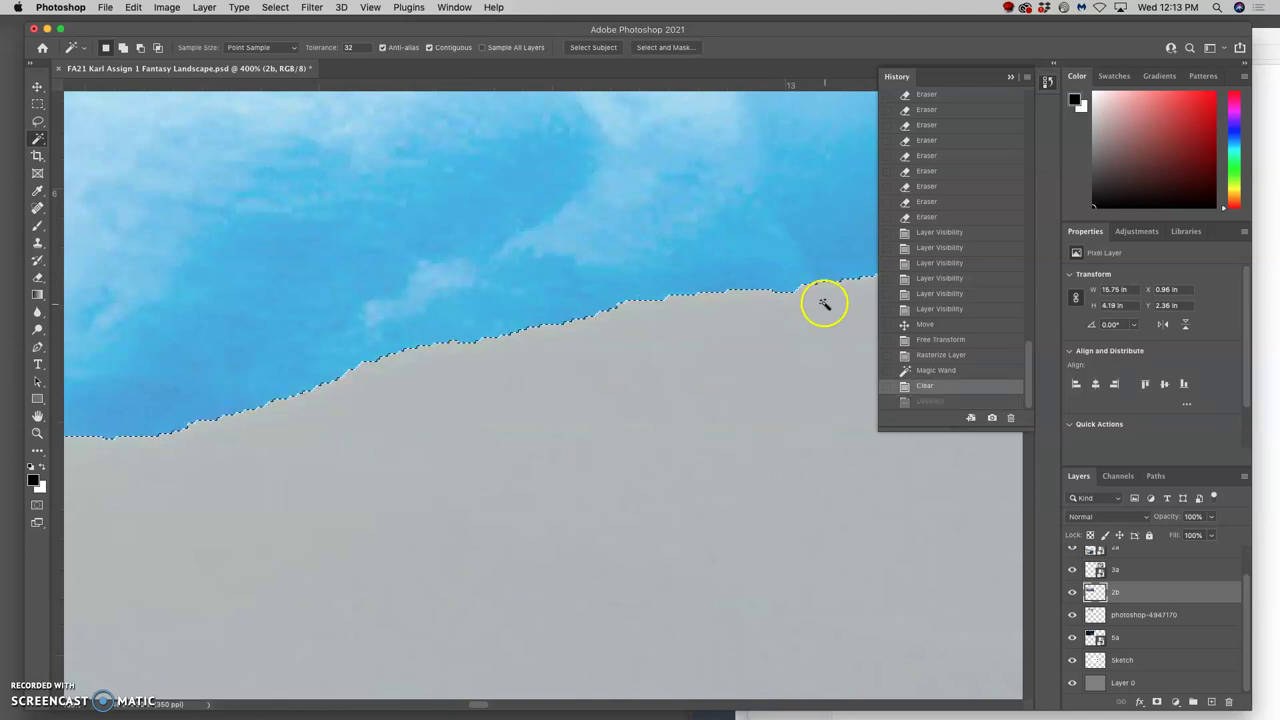
- Revert the desert photo to before the sky removal, zoom out, and ready the Lasso's feather setting
click(945, 358)
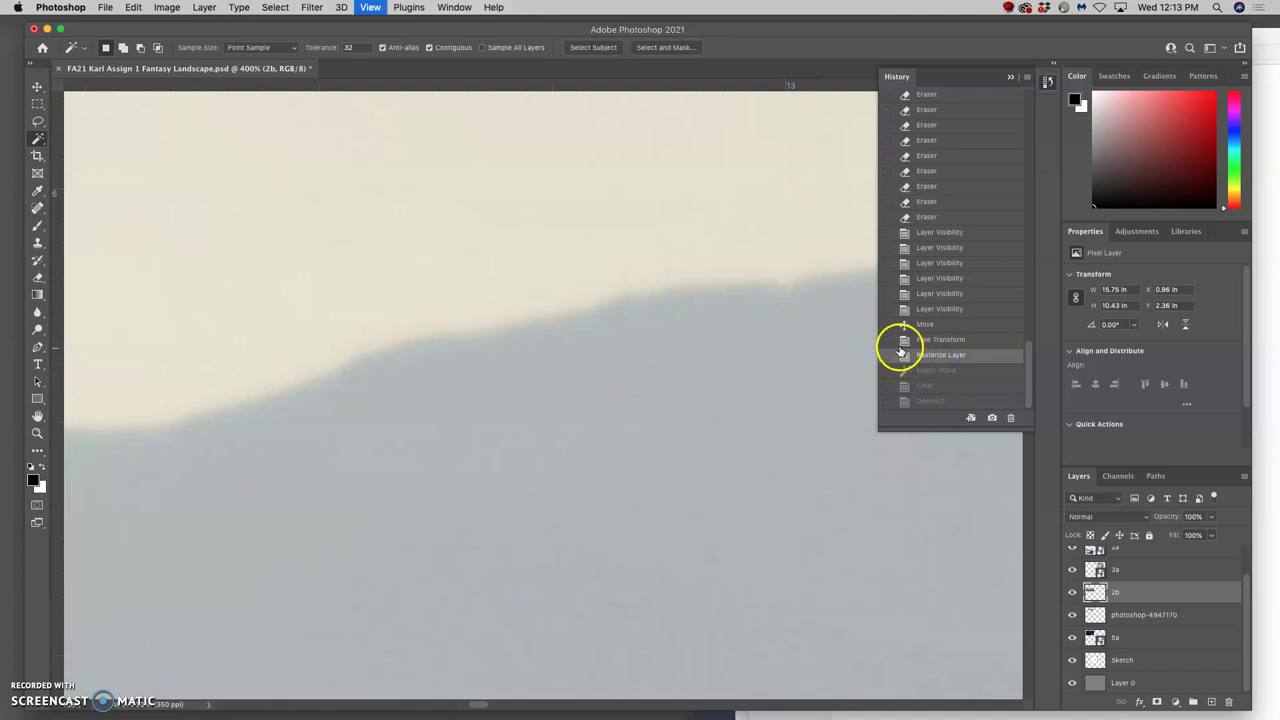
key(super+minus)
key(super+minus)
key(super+minus)
key(super+minus)
key(super+minus)
key(super+minus)
key(super+minus)
key(super+minus)
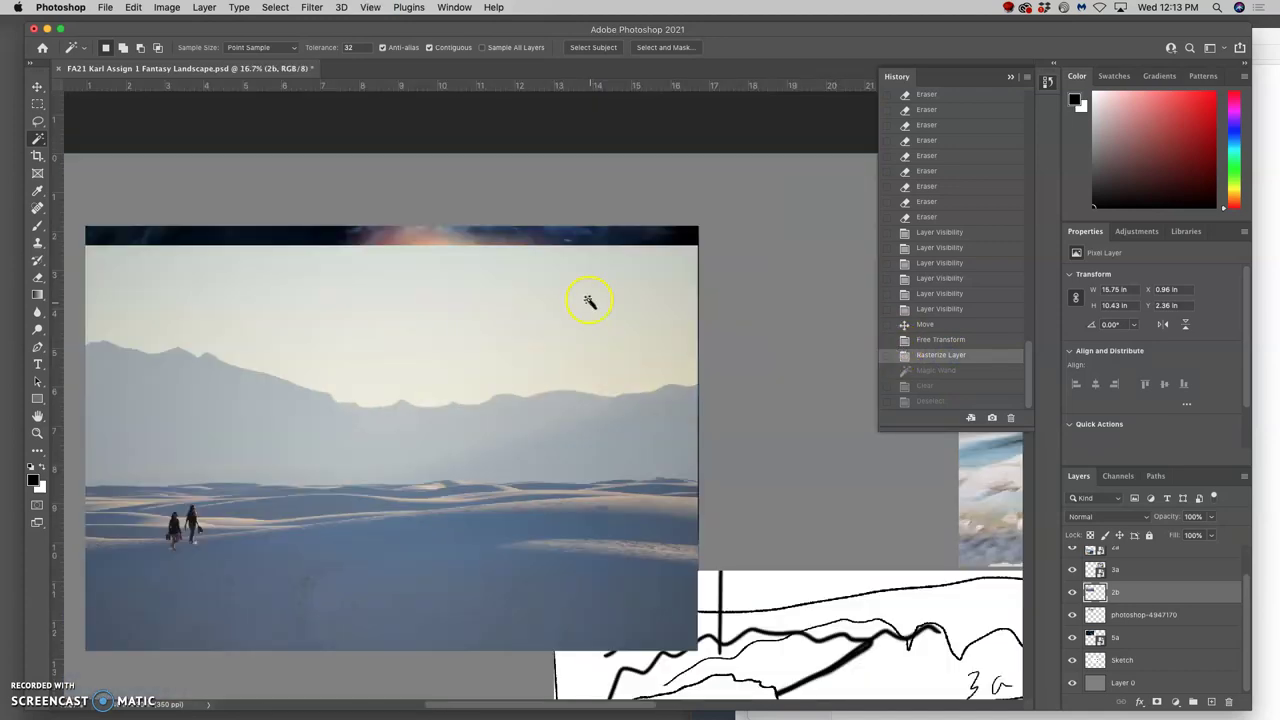
click(38, 122)
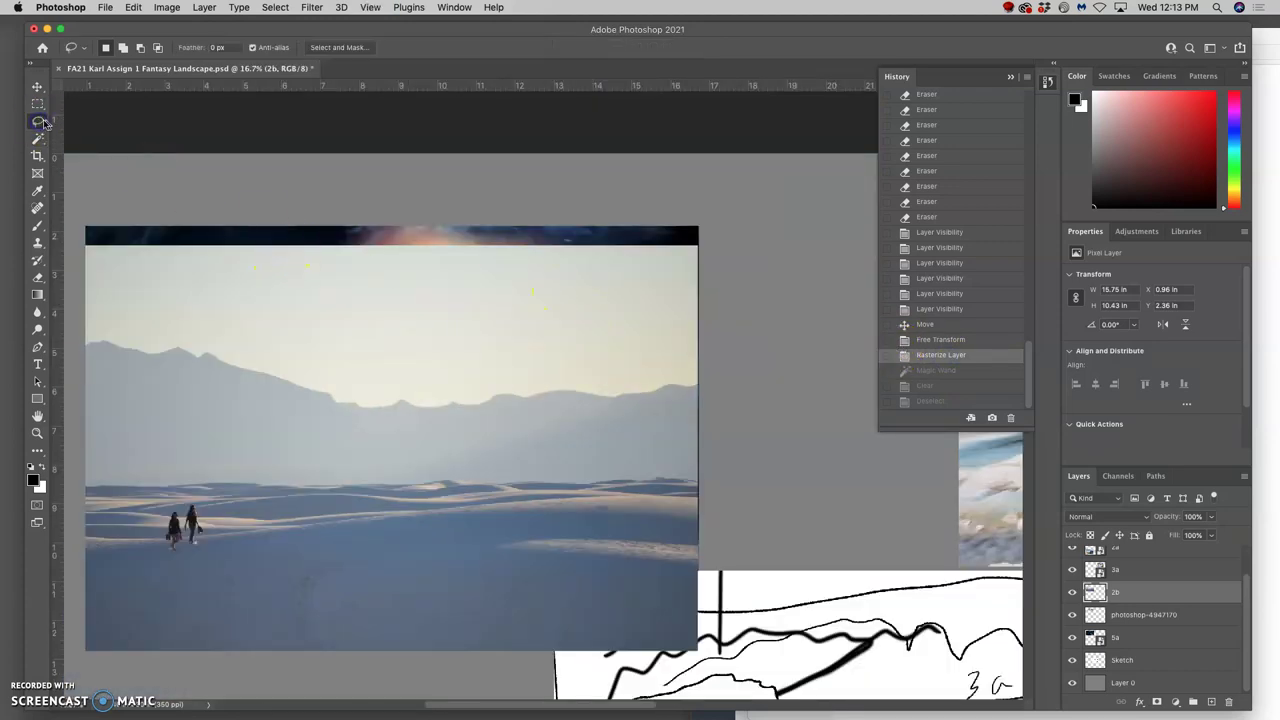
click(38, 122)
click(218, 48)
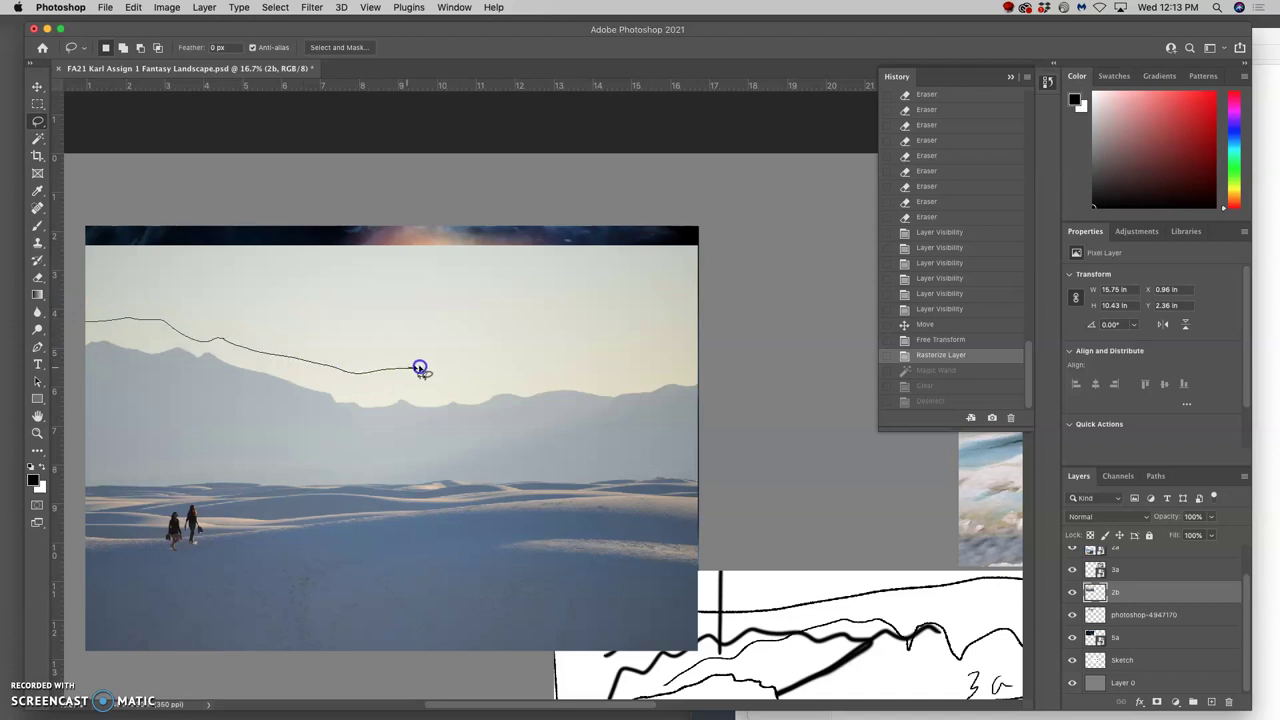
- Lasso a line across the sky, down the left edge, and around the photo's bottom and right side
drag(420, 369, 602, 358)
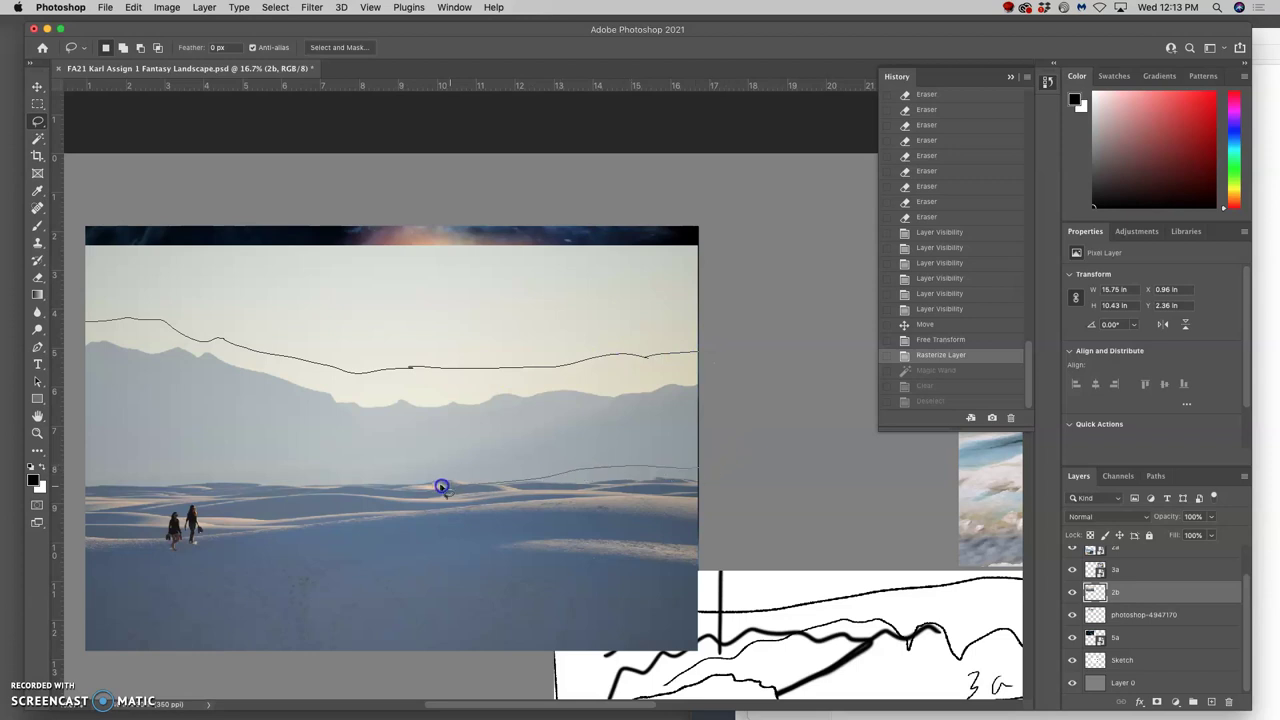
mouse_move(459, 478)
mouse_down()
mouse_move(478, 468)
mouse_move(428, 503)
mouse_up()
click(446, 487)
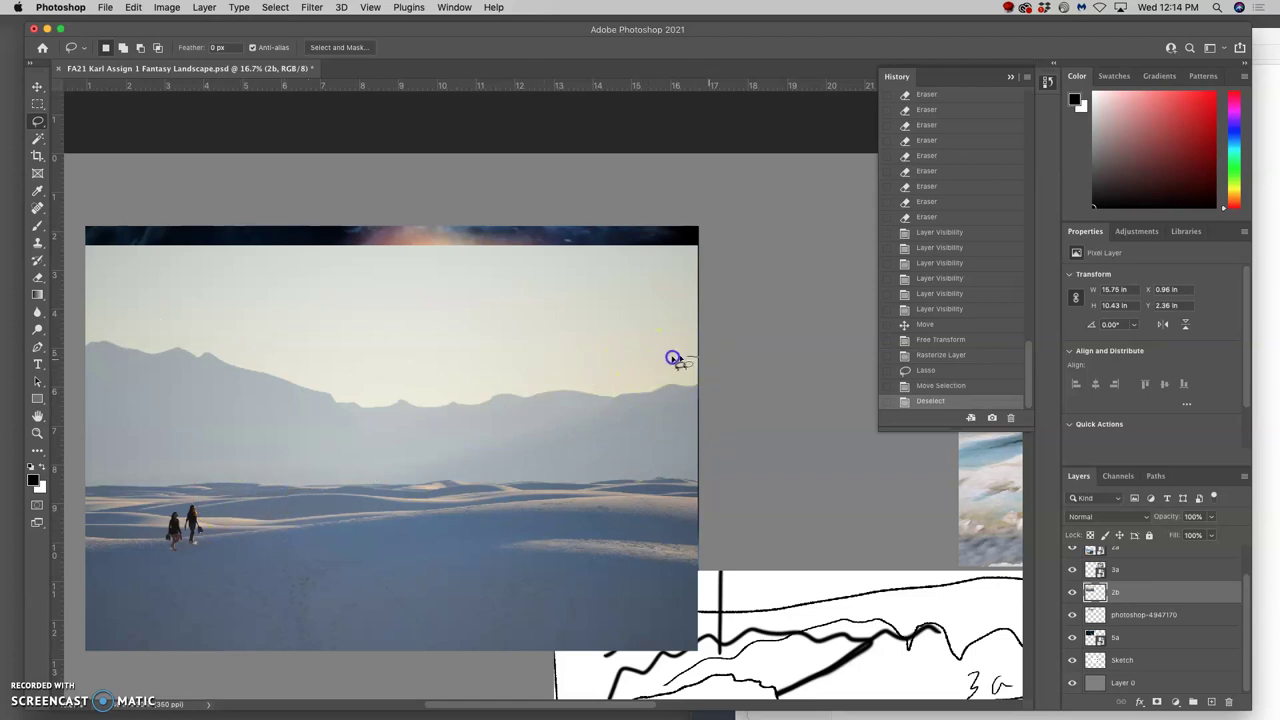
drag(432, 374, 292, 353)
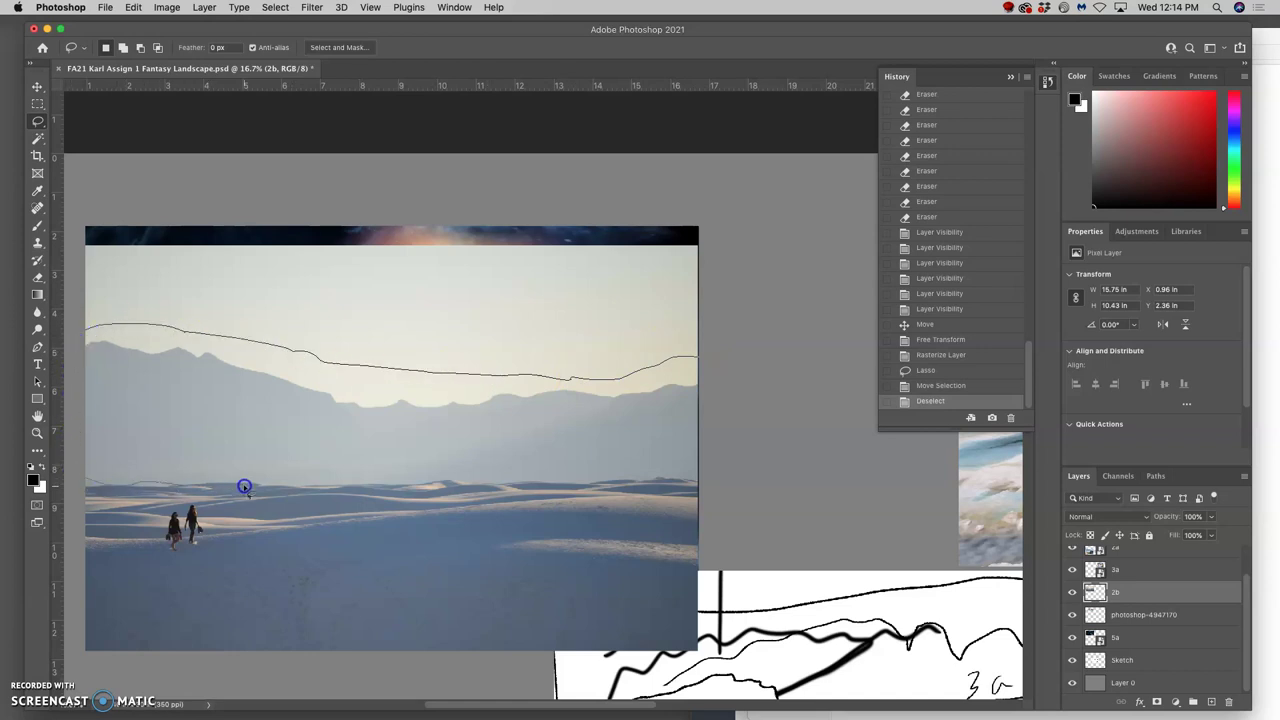
drag(244, 487, 461, 493)
mouse_move(545, 487)
mouse_down()
mouse_move(657, 380)
mouse_move(689, 374)
mouse_move(674, 360)
mouse_move(465, 362)
mouse_up()
click(689, 374)
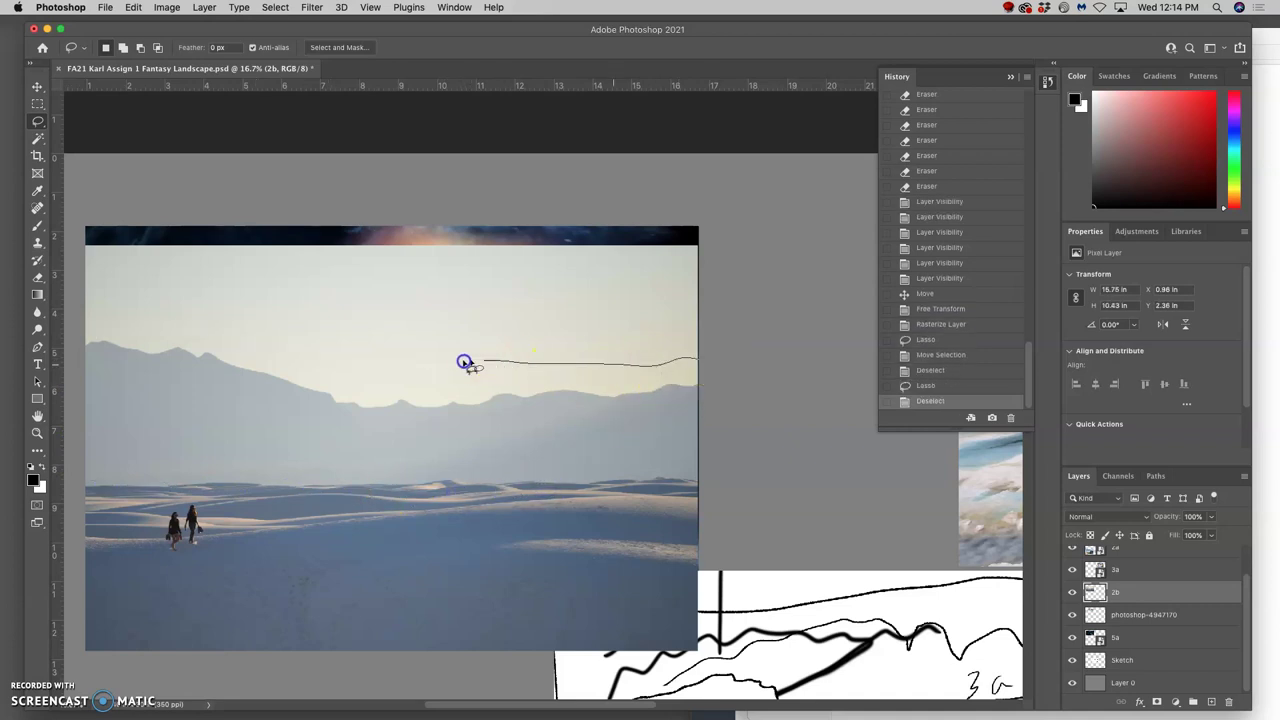
drag(262, 343, 155, 332)
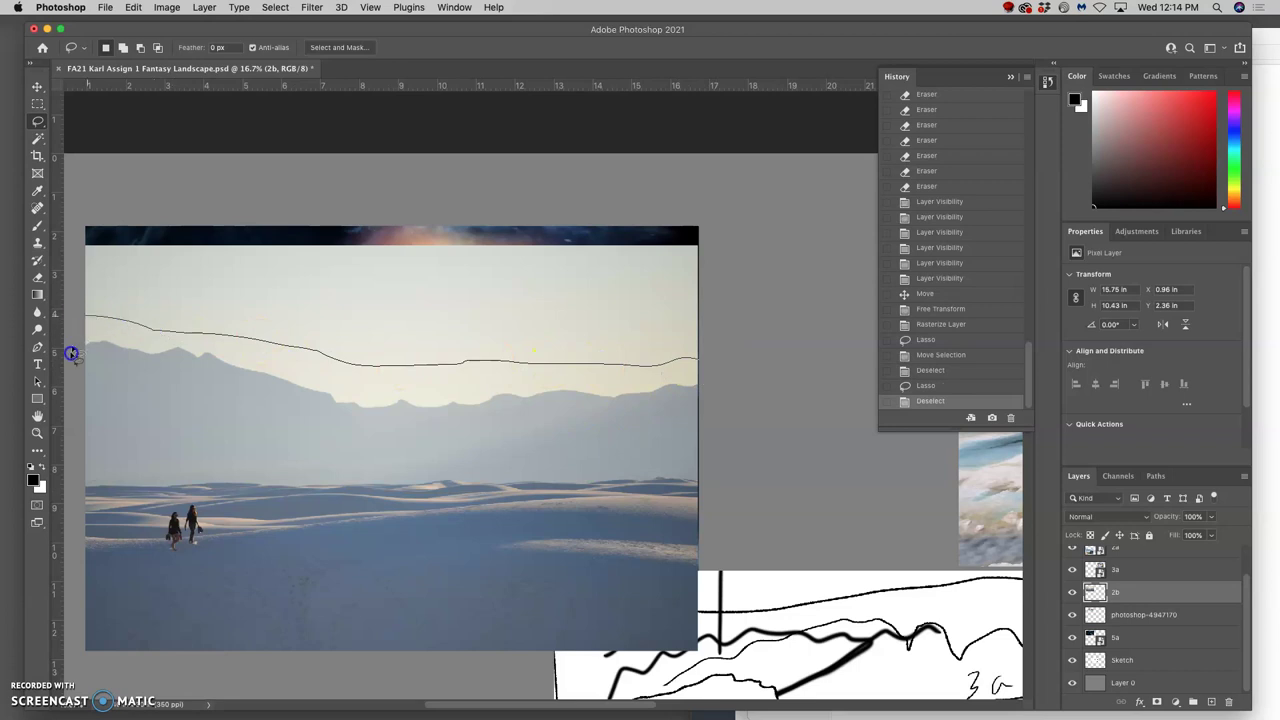
drag(71, 353, 61, 583)
mouse_move(246, 654)
mouse_down()
mouse_move(402, 654)
mouse_move(700, 613)
mouse_move(747, 533)
mouse_move(743, 438)
mouse_move(713, 372)
mouse_up()
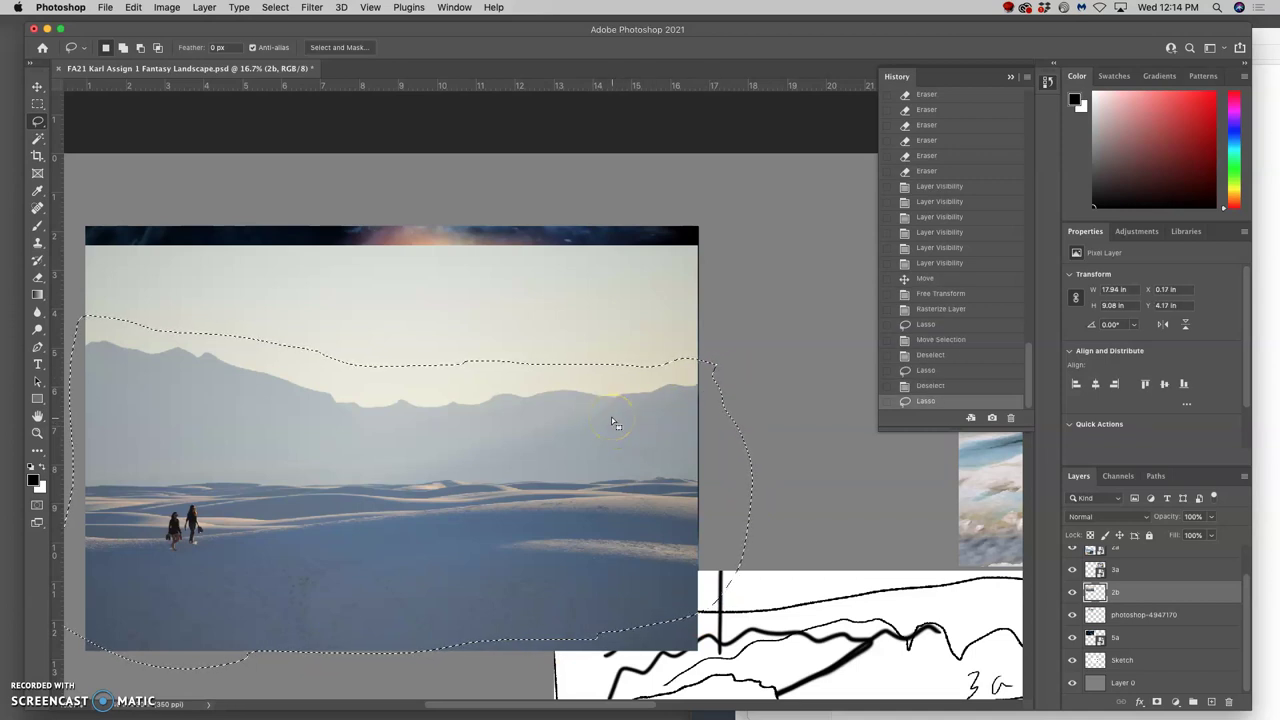
- Copy the selected desert area to Layer 1 with Cmd+J, then hide and delete layer 2b
key(super+j)
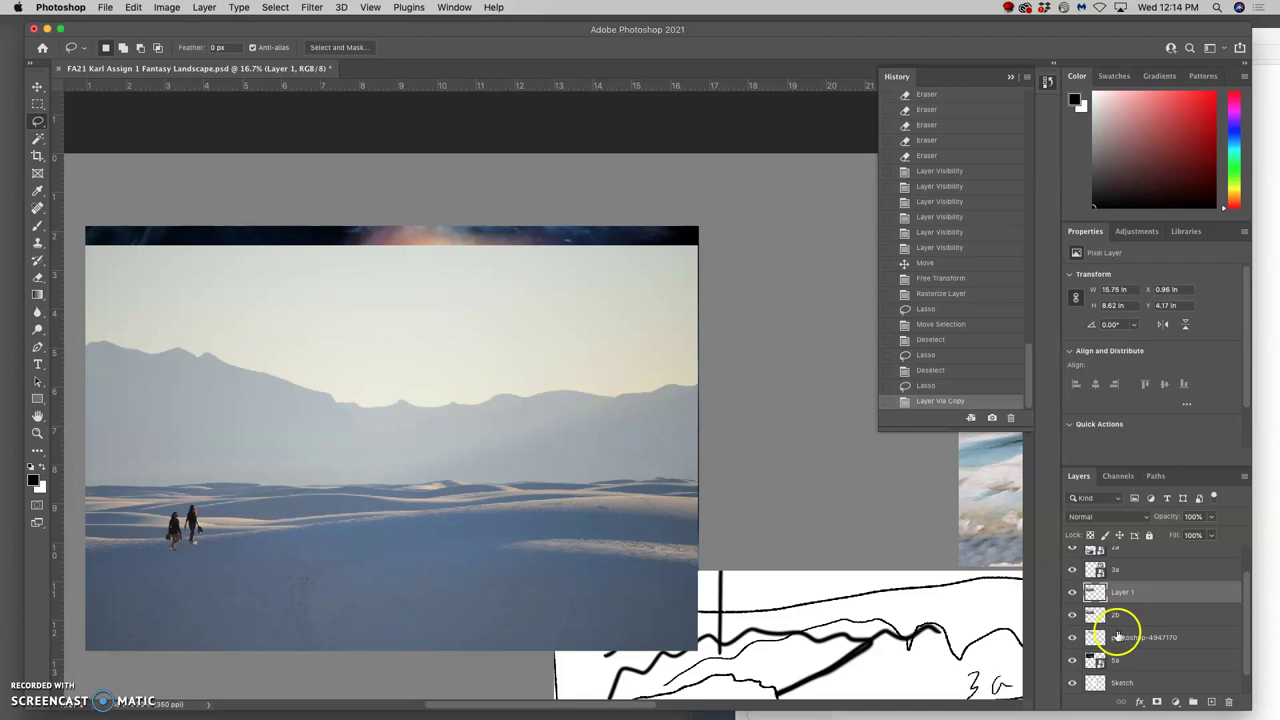
click(1072, 615)
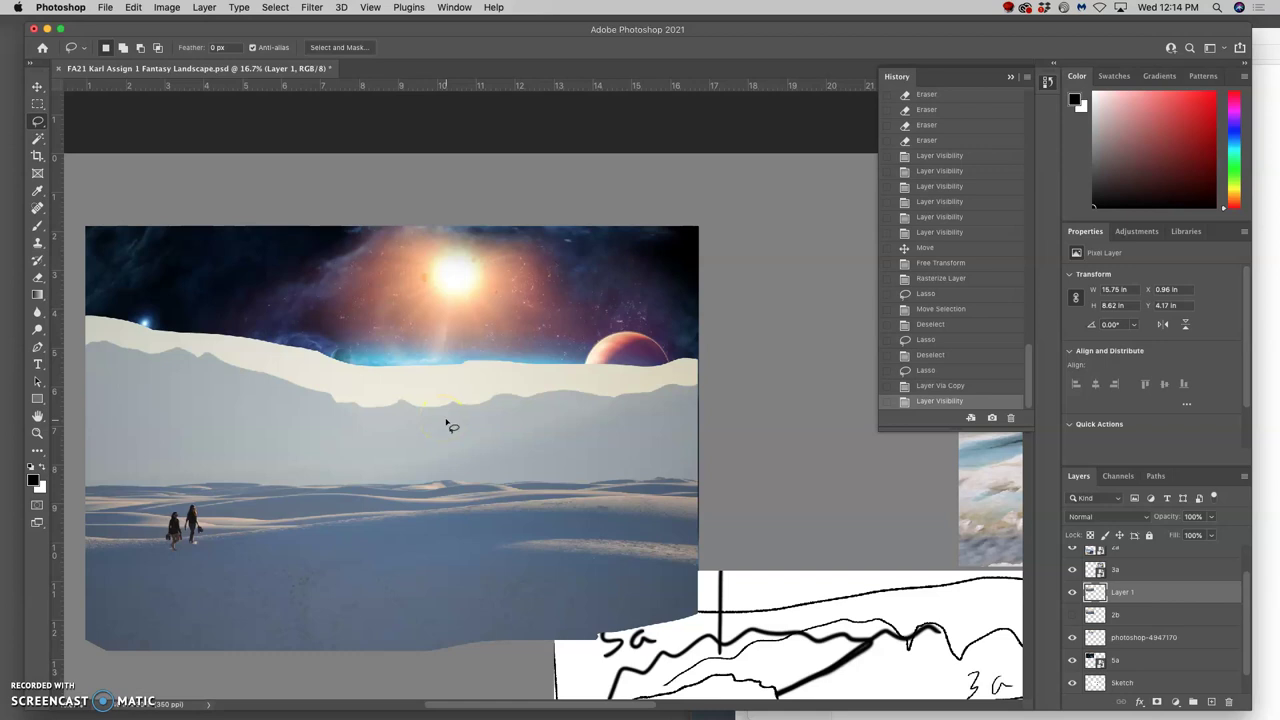
click(1127, 617)
key(Delete)
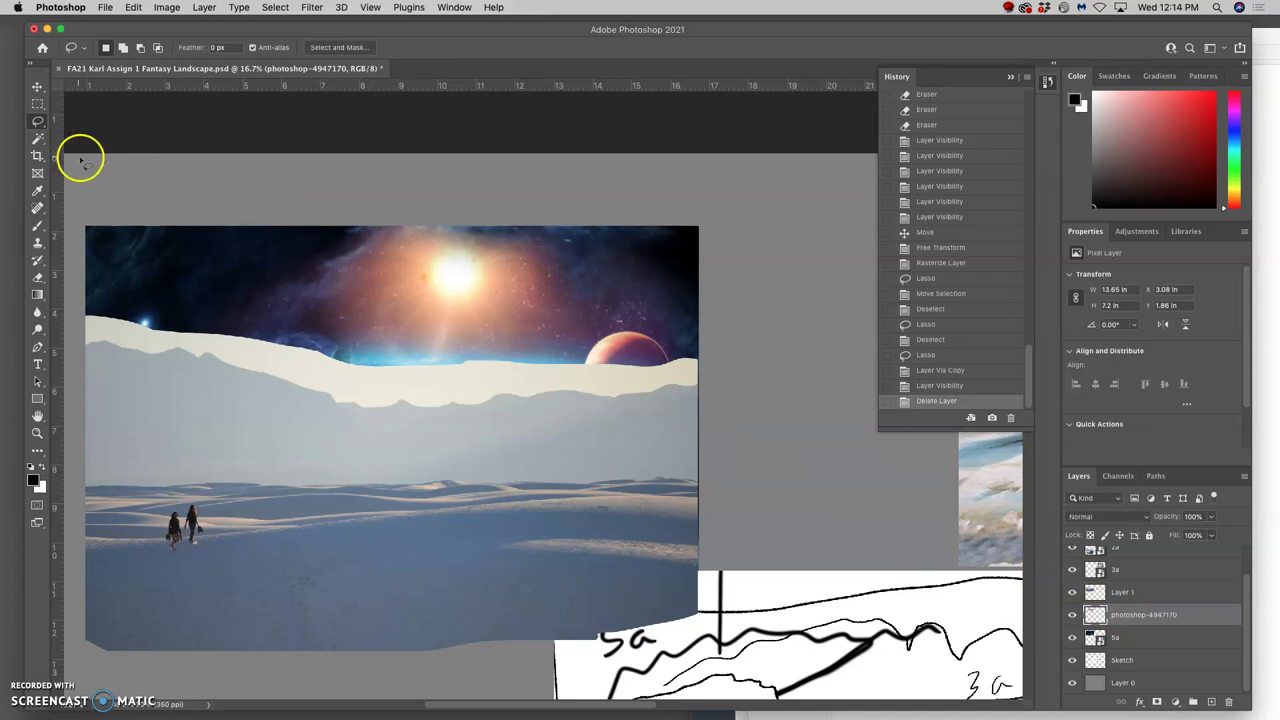
- Switch to the Eraser and set its brush to 300 px with 0% hardness
click(38, 138)
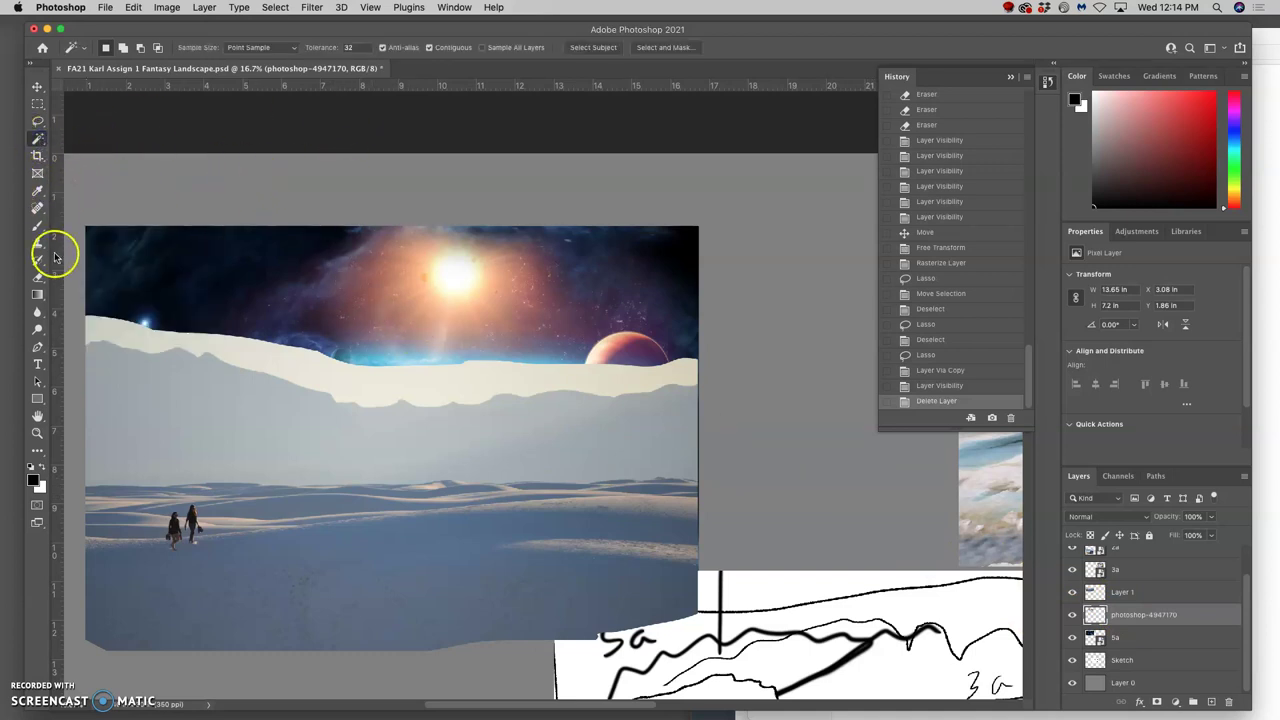
click(39, 277)
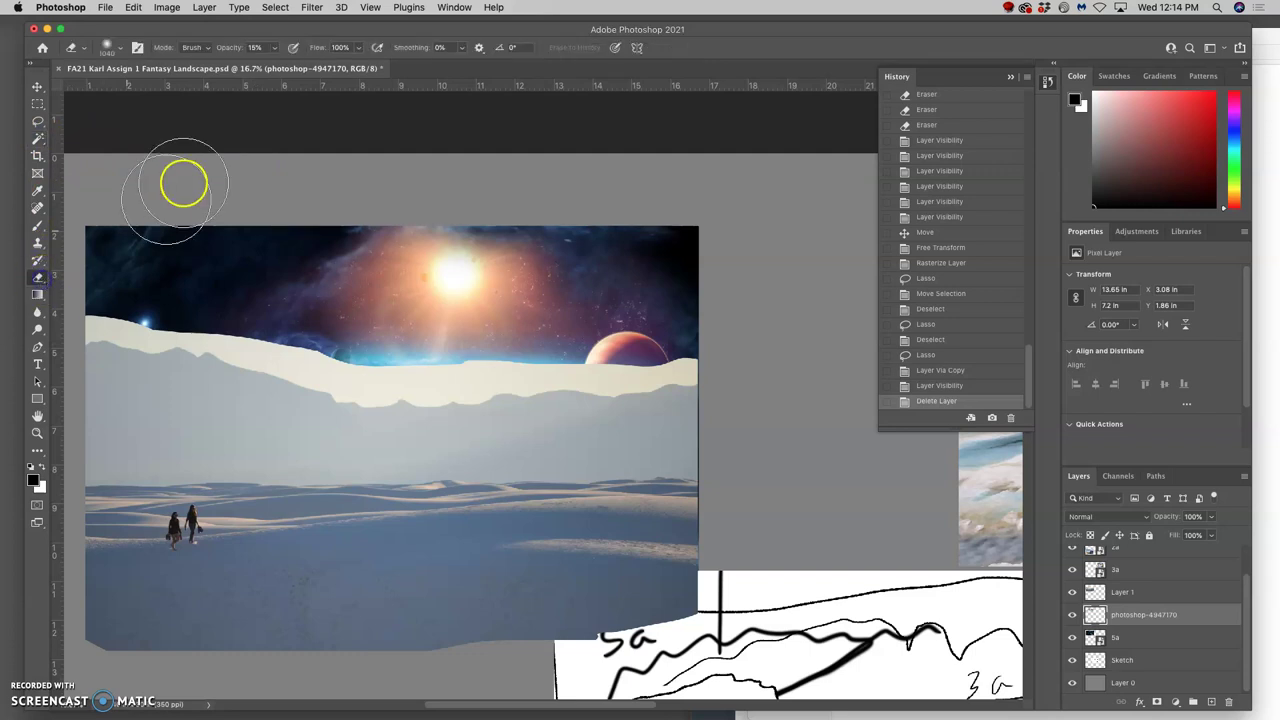
click(273, 49)
click(356, 68)
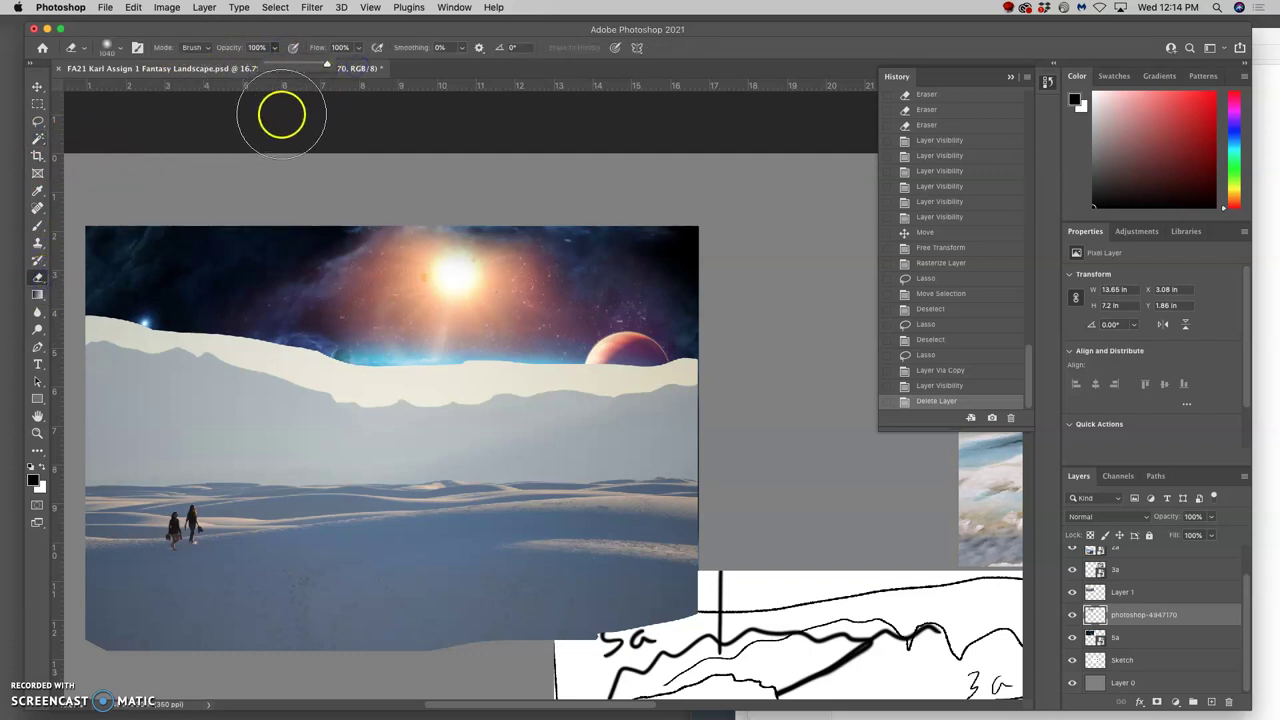
click(123, 52)
drag(175, 89, 152, 89)
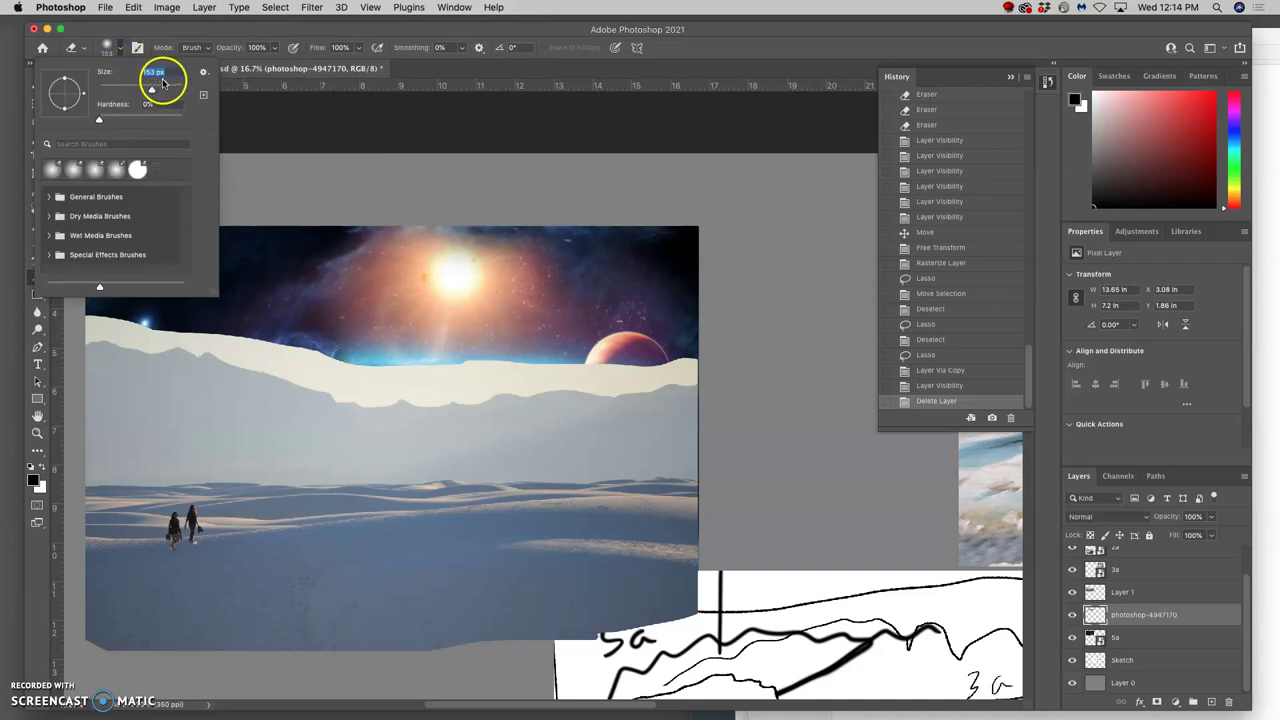
click(166, 88)
click(348, 359)
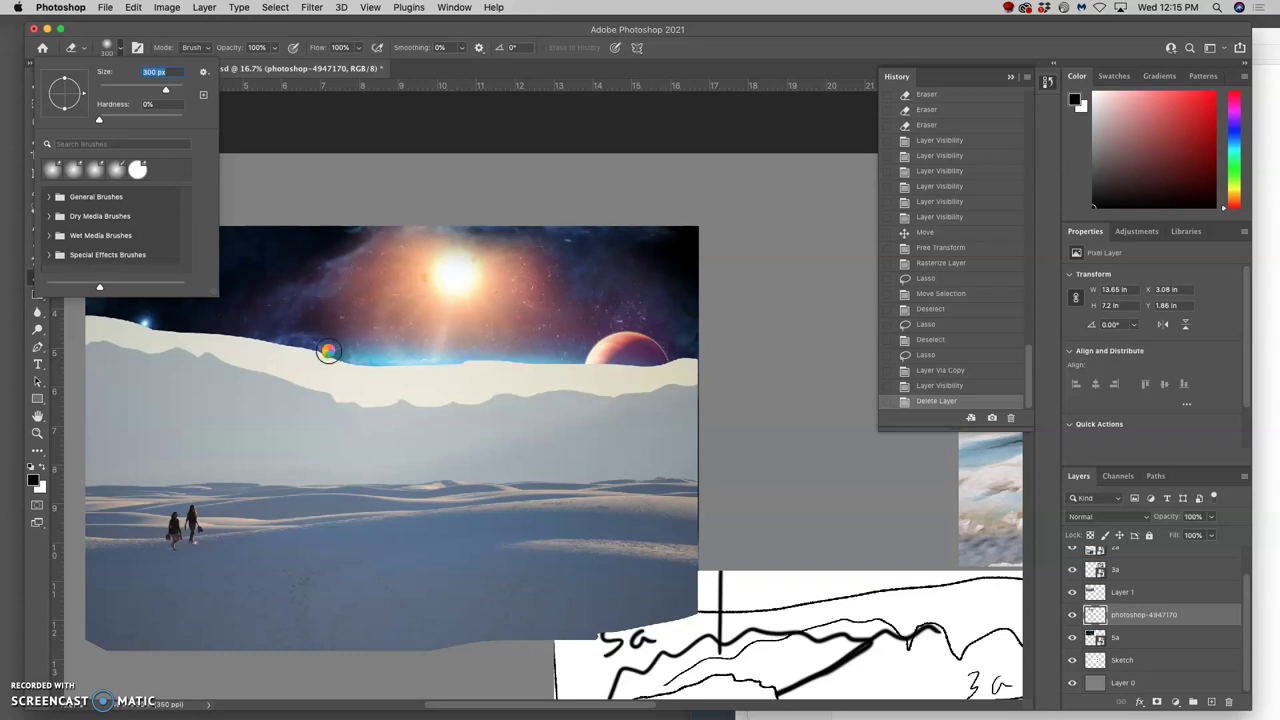
key(Return)
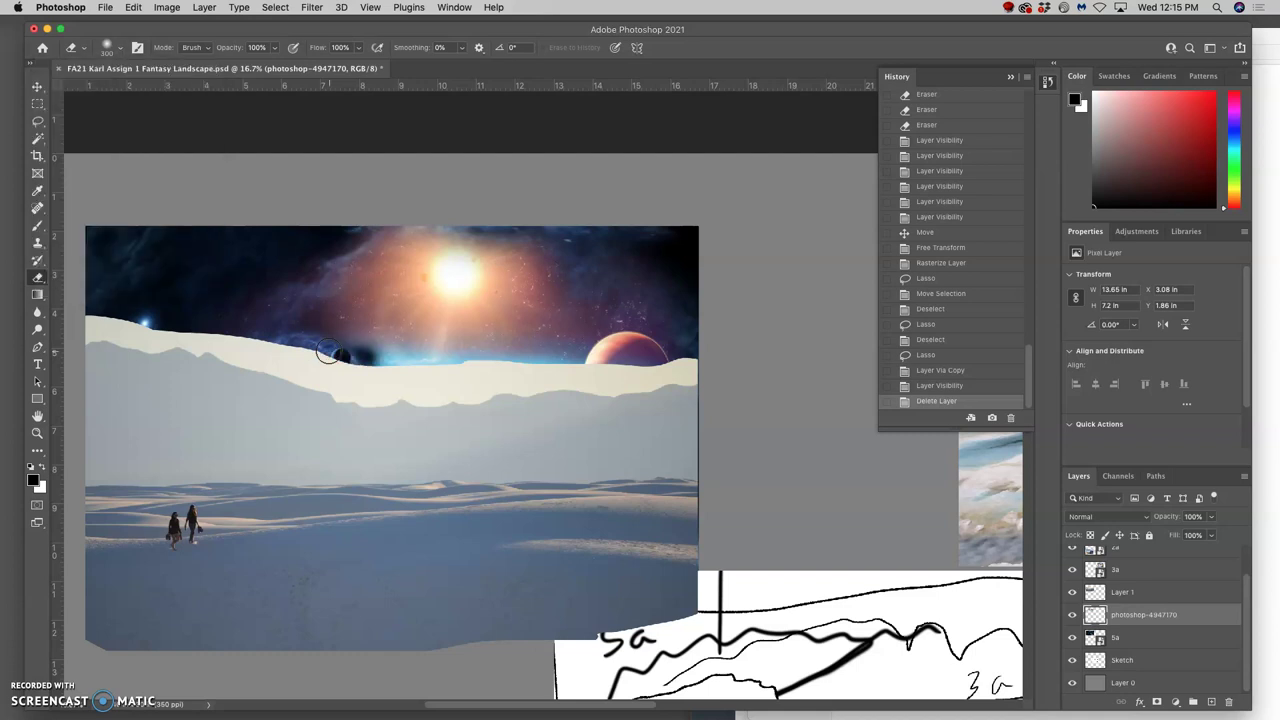
- Test-erase two spots near the sky edge, then undo the stroke
click(330, 358)
click(353, 358)
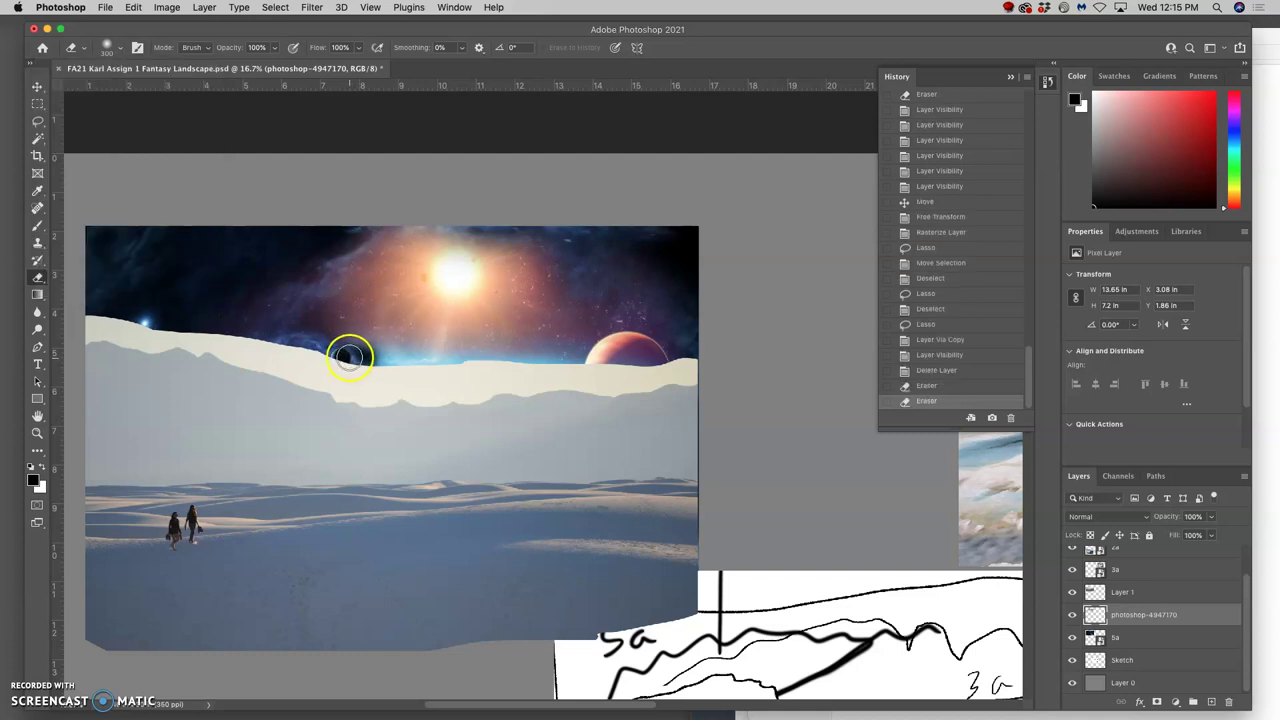
key(super+z)
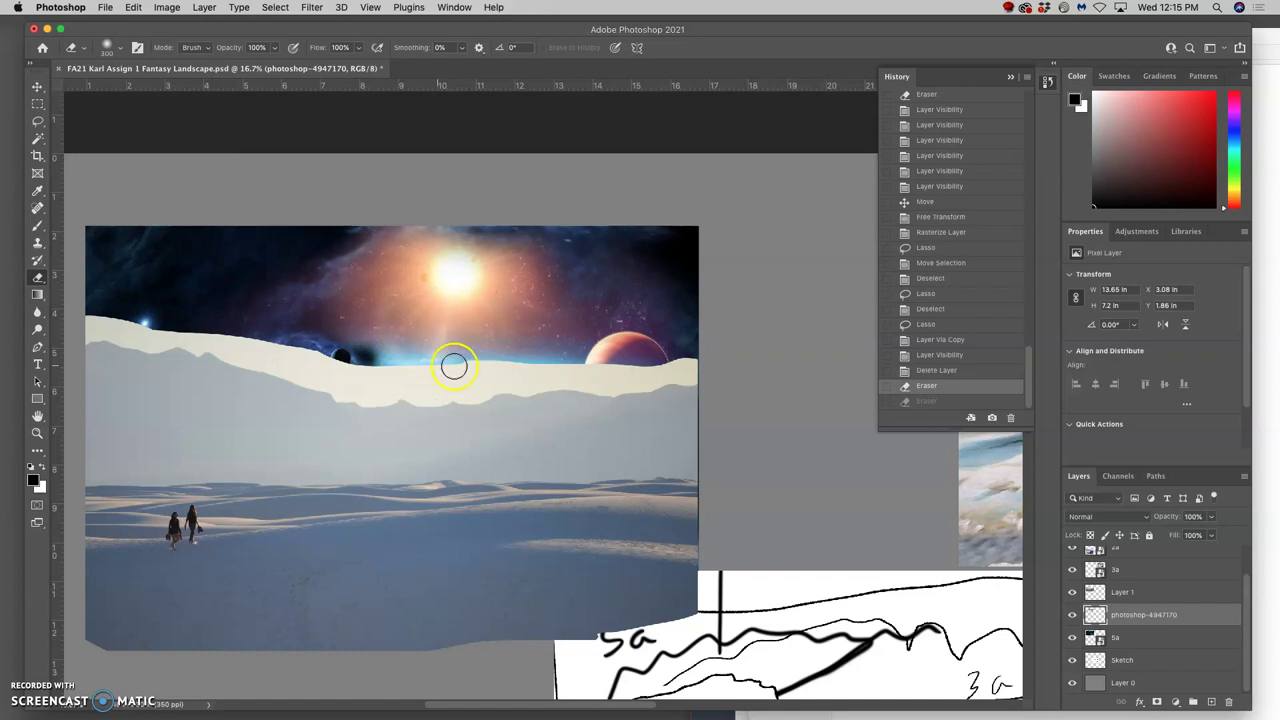
scroll(472, 367, down, 3)
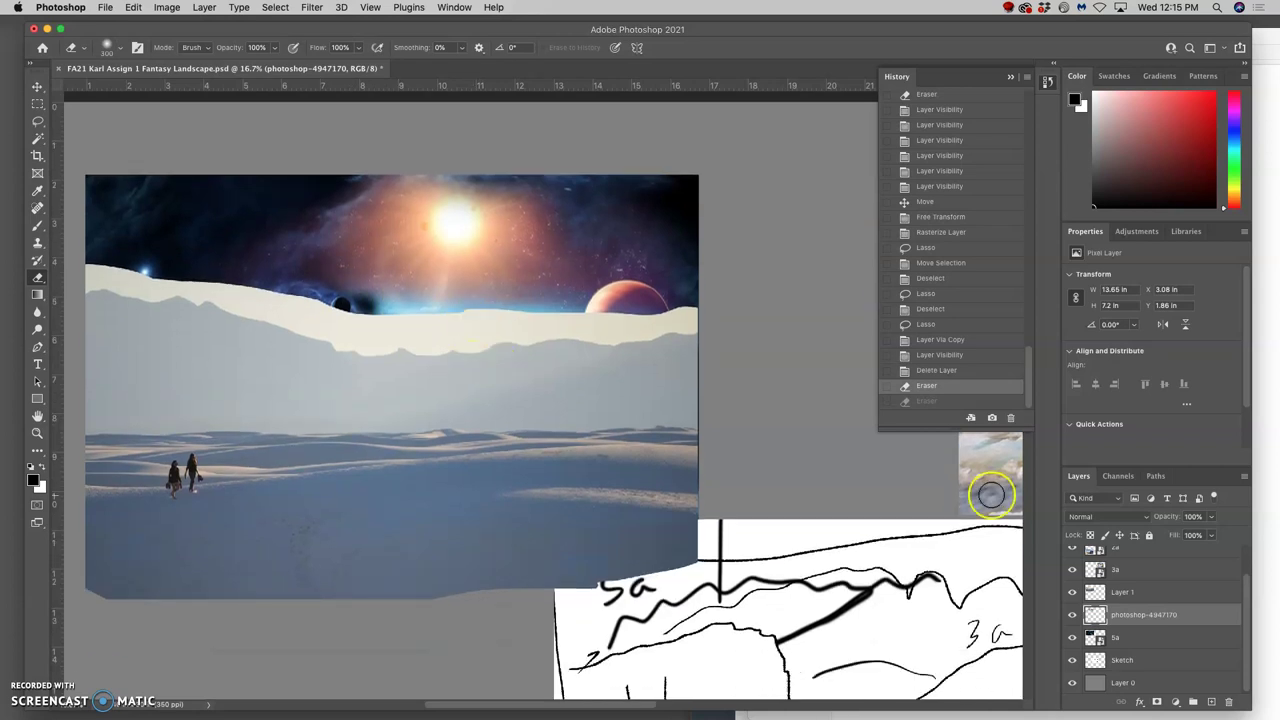
- Revert to just after the layer deletion, select Layer 1, and erase pale sky along the snowy ridge
click(940, 371)
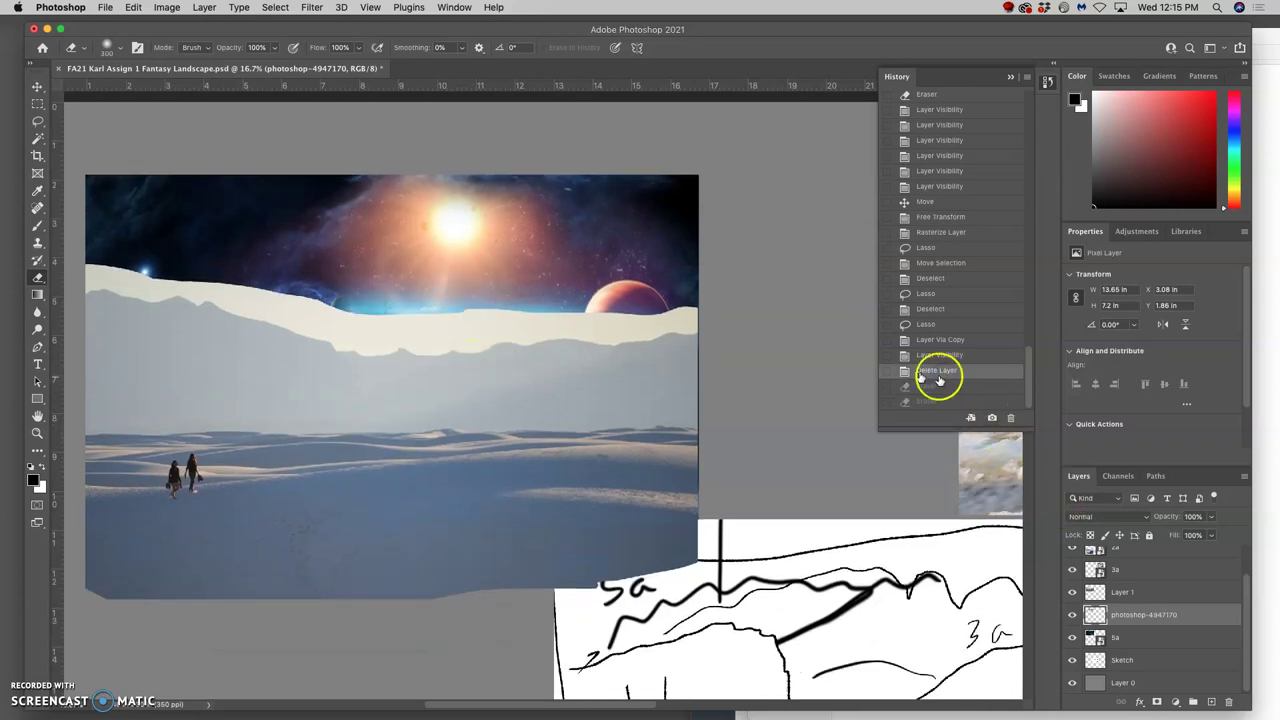
click(1108, 593)
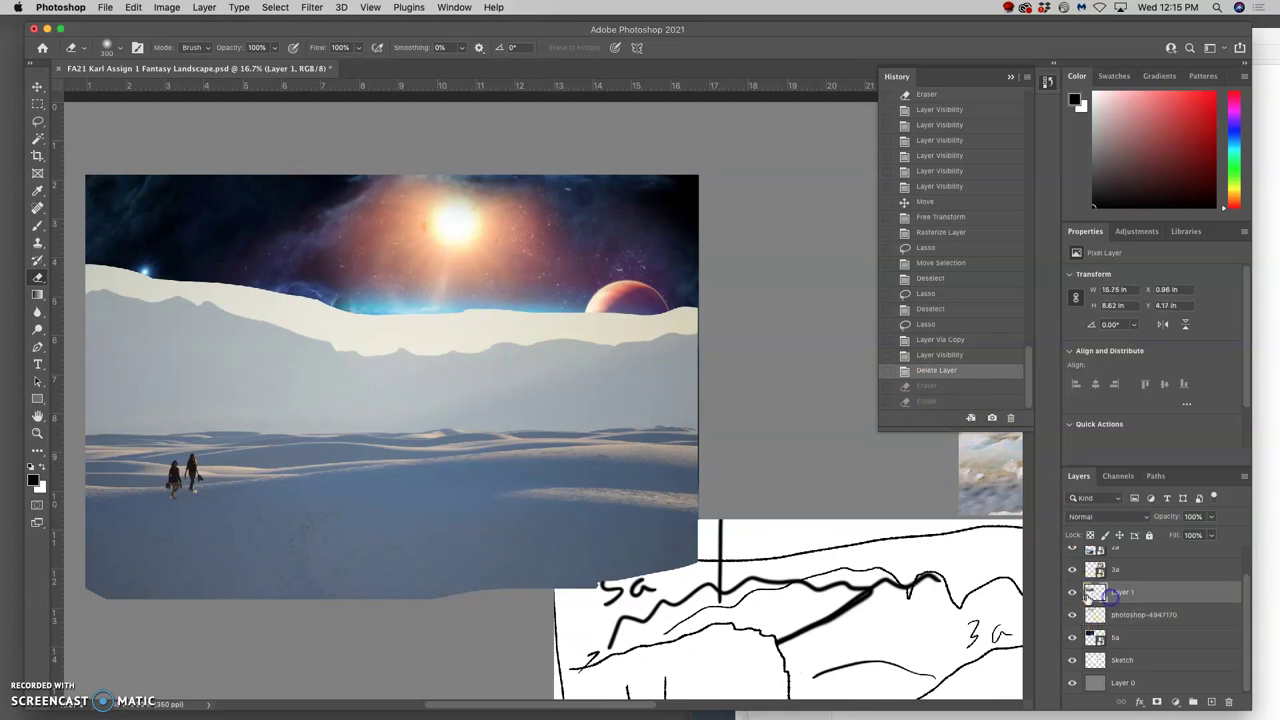
click(1073, 596)
click(1073, 596)
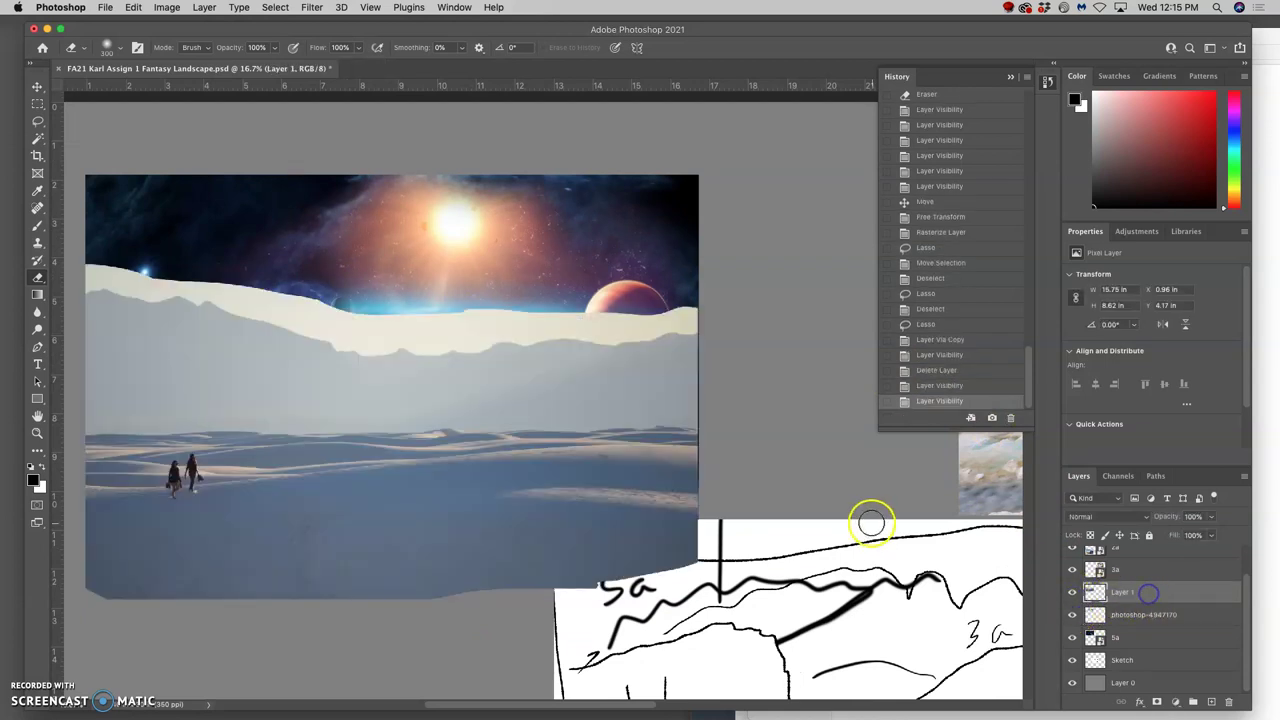
mouse_move(501, 299)
mouse_down()
mouse_move(369, 310)
mouse_move(236, 273)
mouse_move(78, 261)
mouse_move(333, 306)
mouse_move(698, 300)
mouse_move(619, 300)
mouse_up()
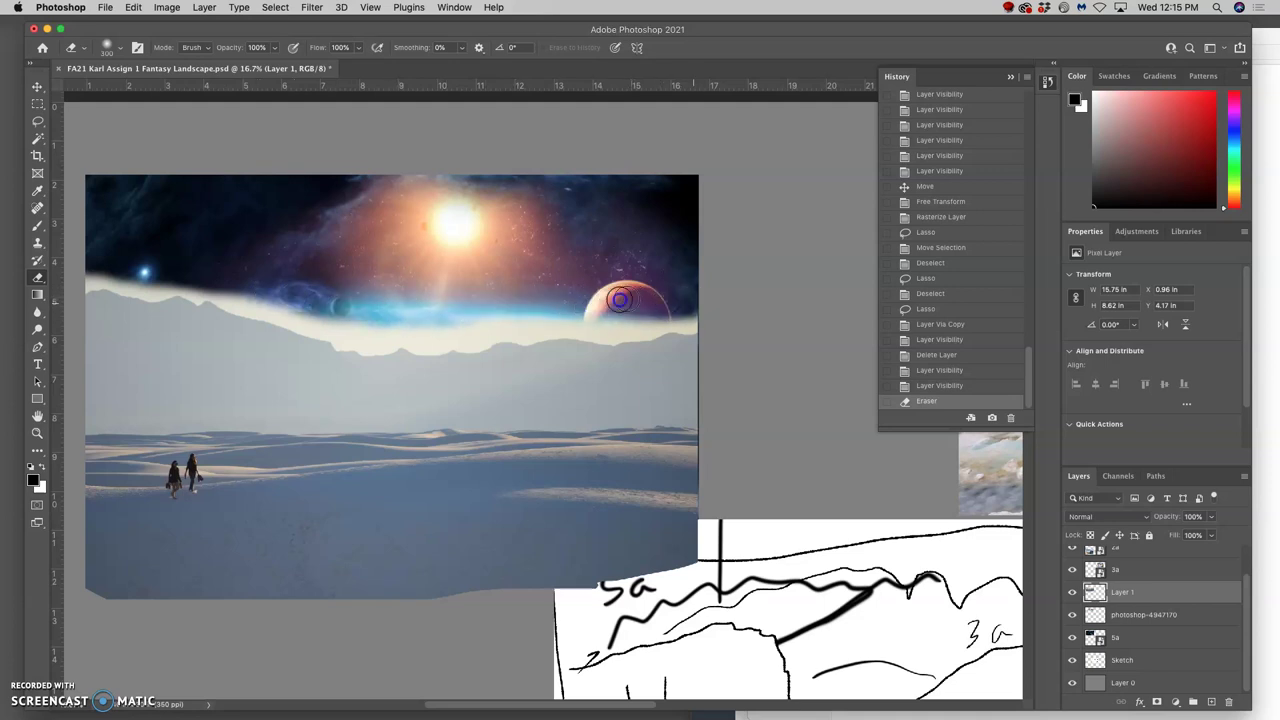
drag(480, 293, 462, 292)
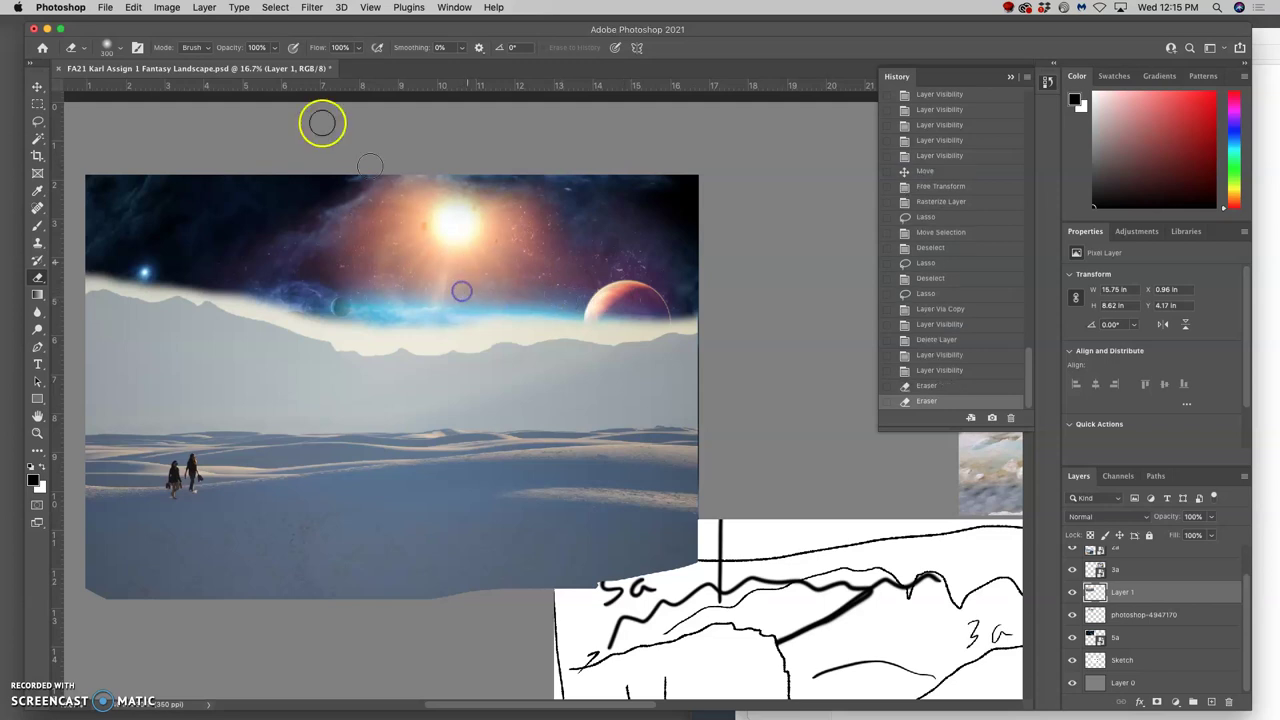
- Set eraser opacity to 58% and softly fade the pale band across the centre and left ridge
click(275, 47)
click(247, 64)
mouse_move(350, 312)
mouse_down()
mouse_move(311, 314)
mouse_move(443, 317)
mouse_move(403, 326)
mouse_move(697, 314)
mouse_up()
drag(294, 297, 74, 271)
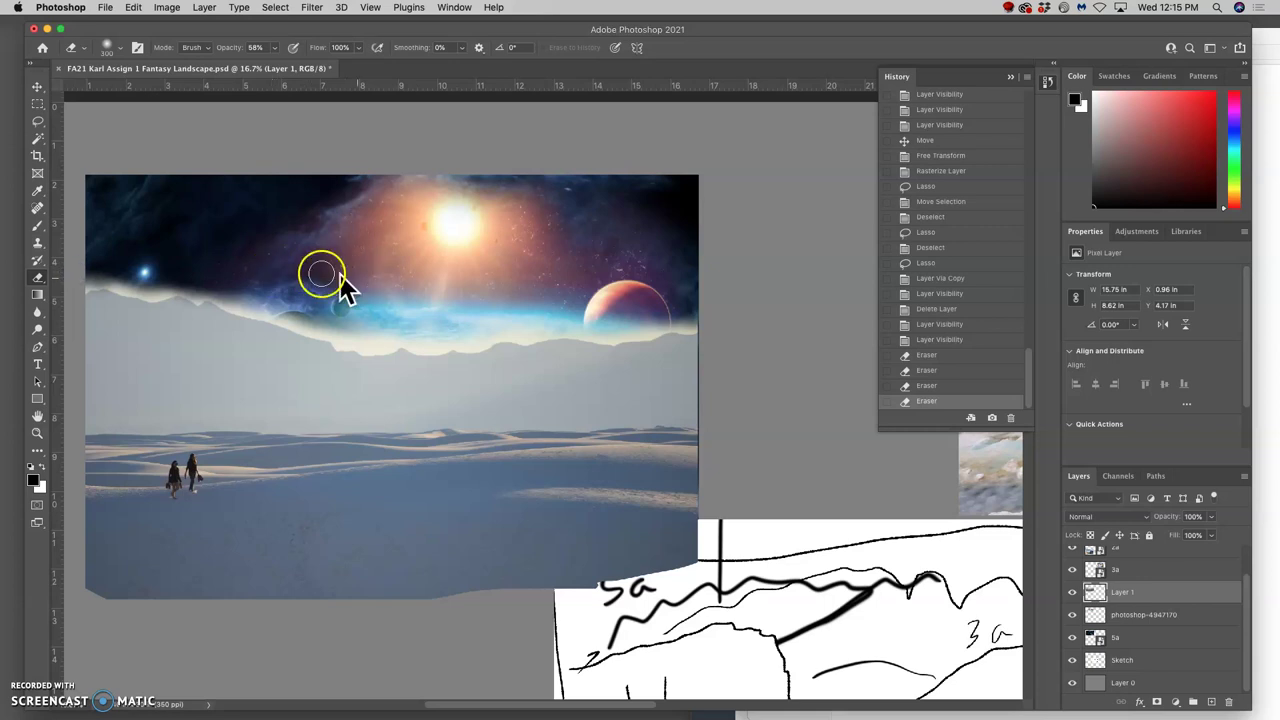
- Magic Wand-select Layer 1's desert area up to its soft top edge, then zoom in on the ridge
click(38, 121)
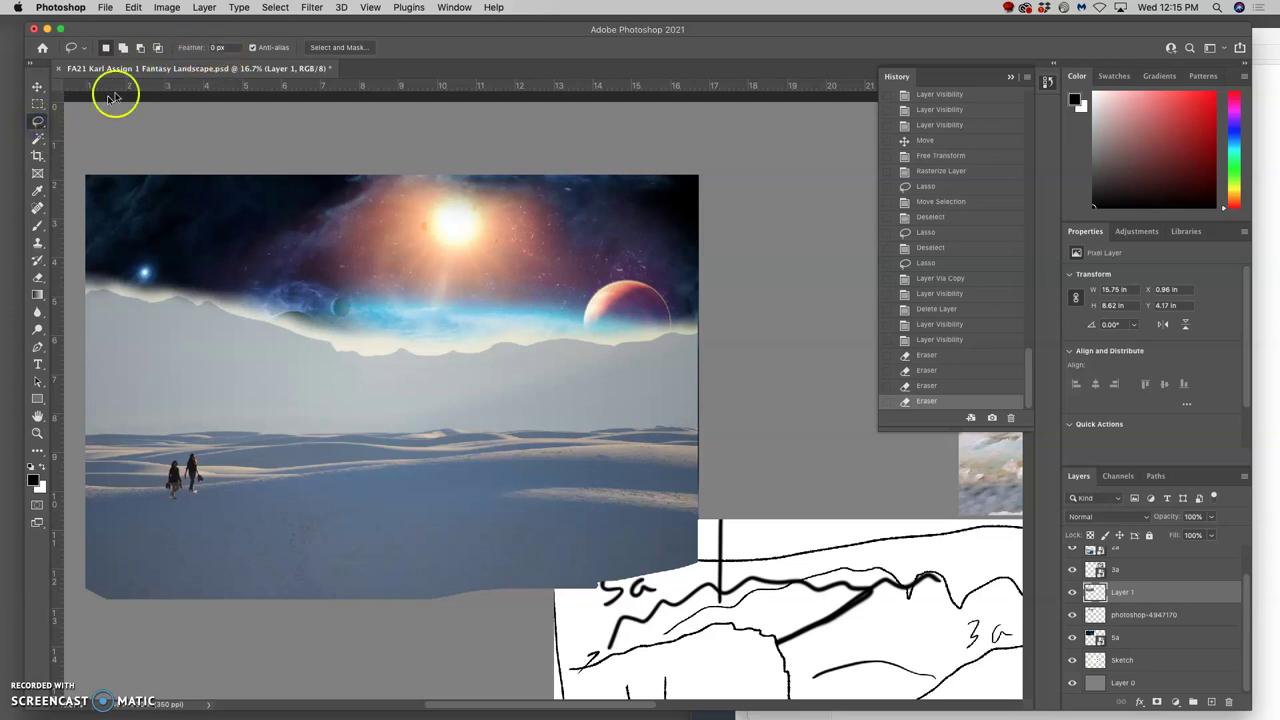
click(229, 81)
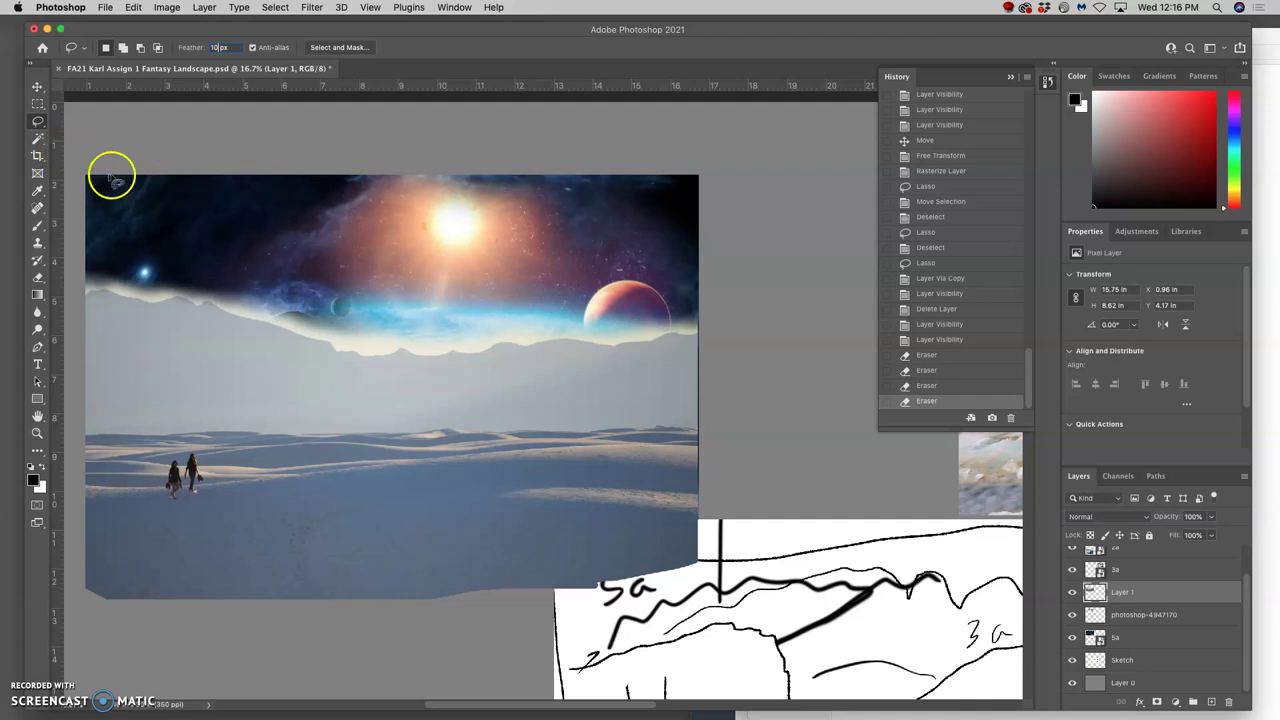
click(38, 138)
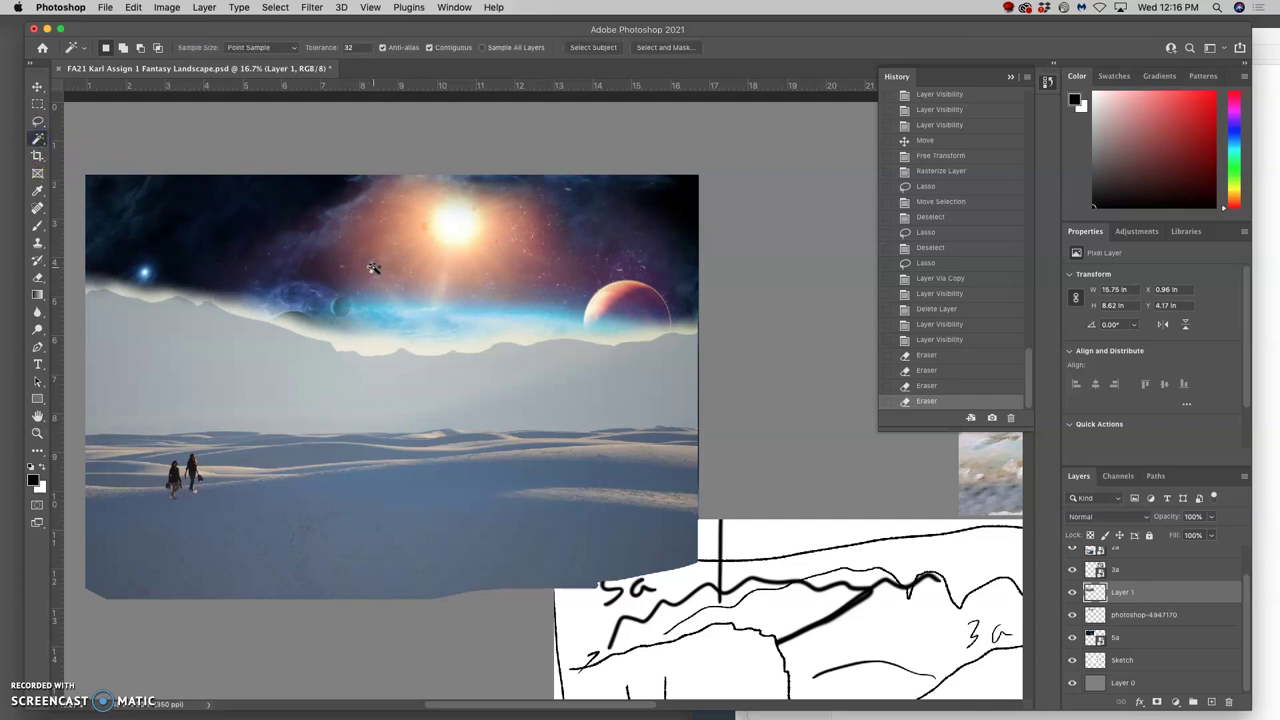
click(373, 268)
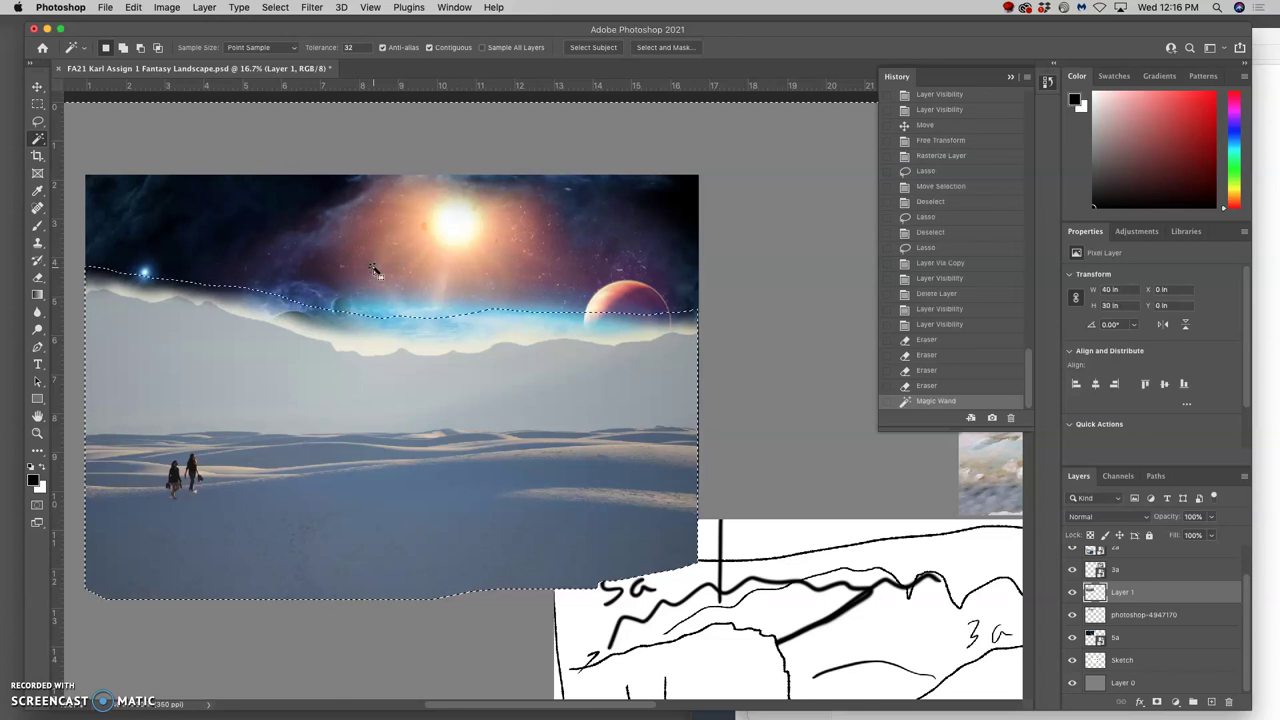
key(super+plus)
key(super+plus)
key(super+plus)
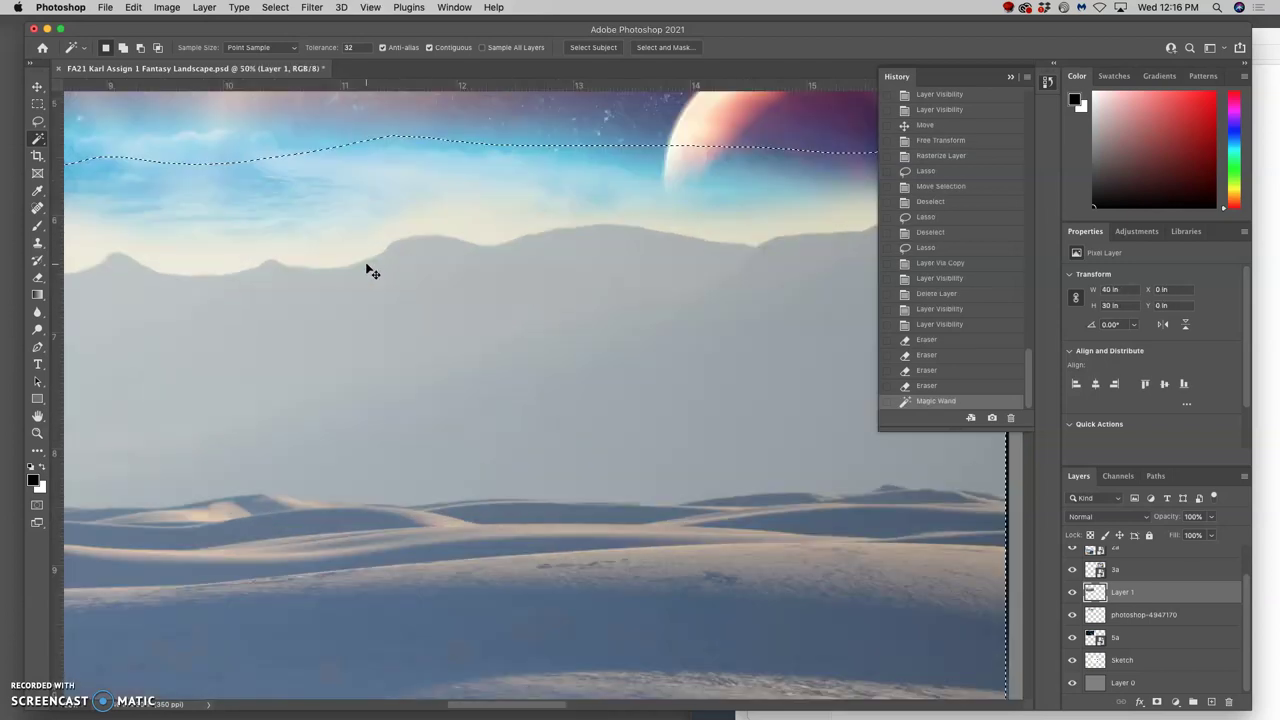
scroll(363, 262, up, 2)
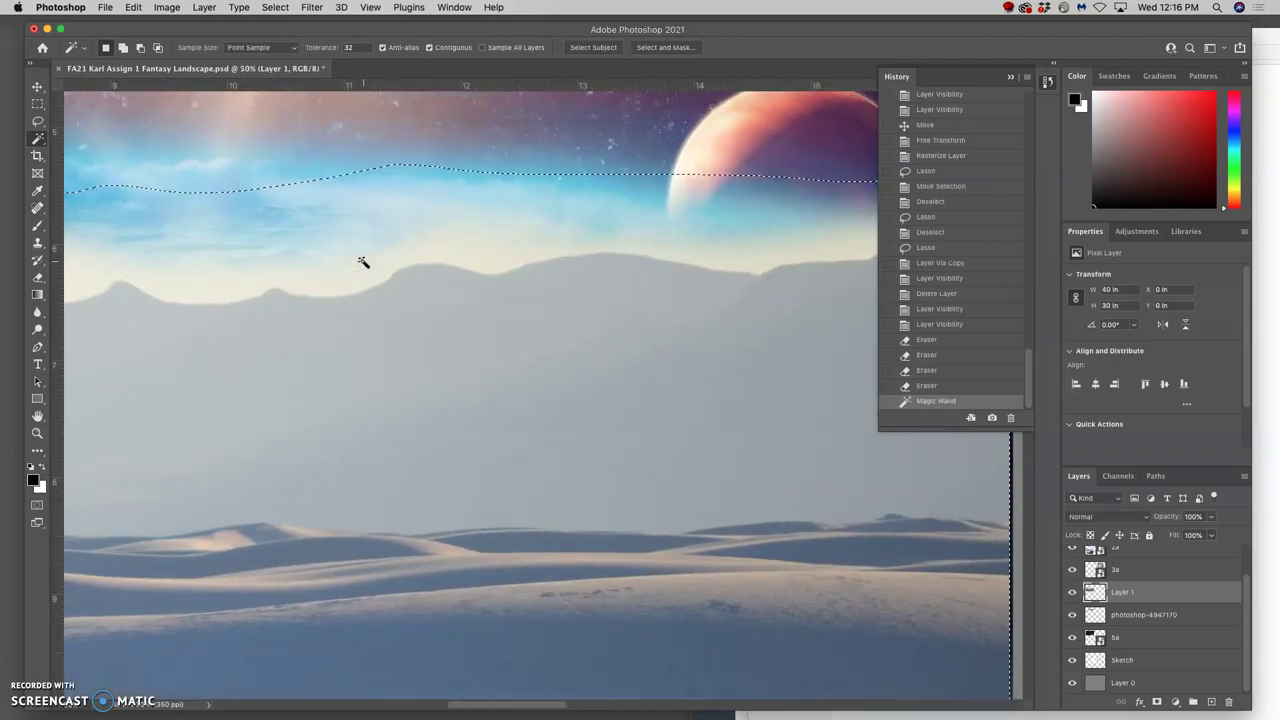